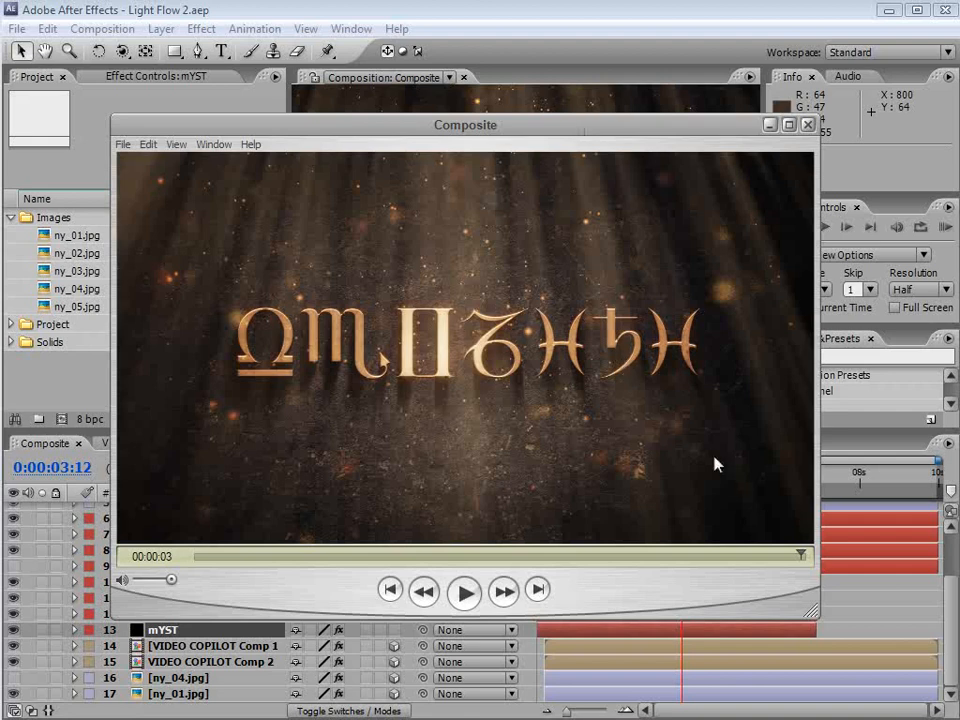
Play, pause and scrub through the finished Composite preview movie, then return to the project
click(462, 596)
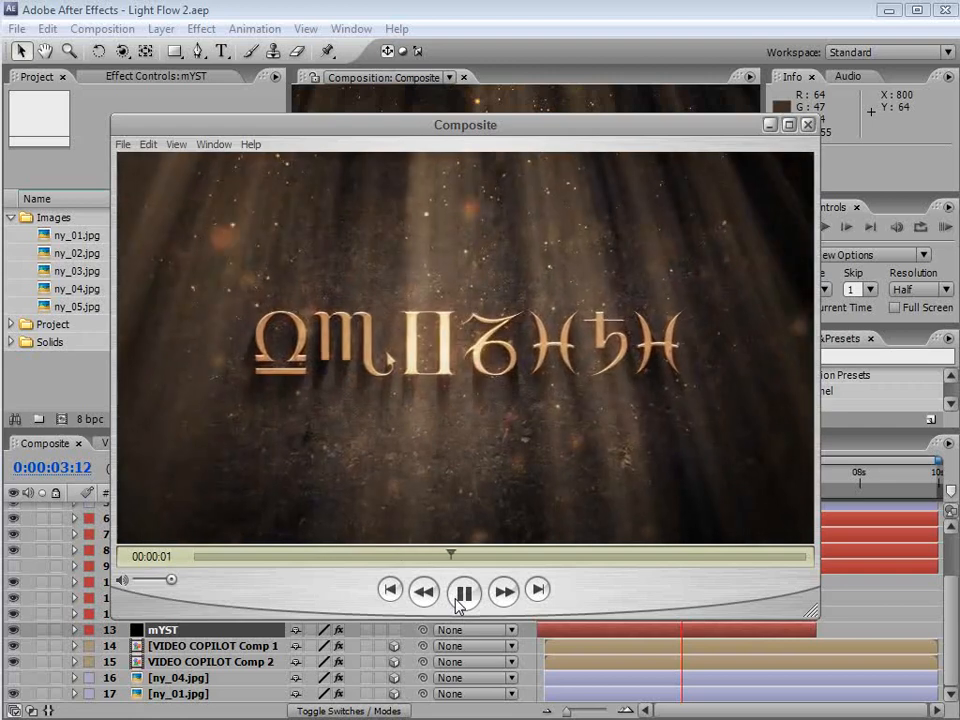
click(462, 593)
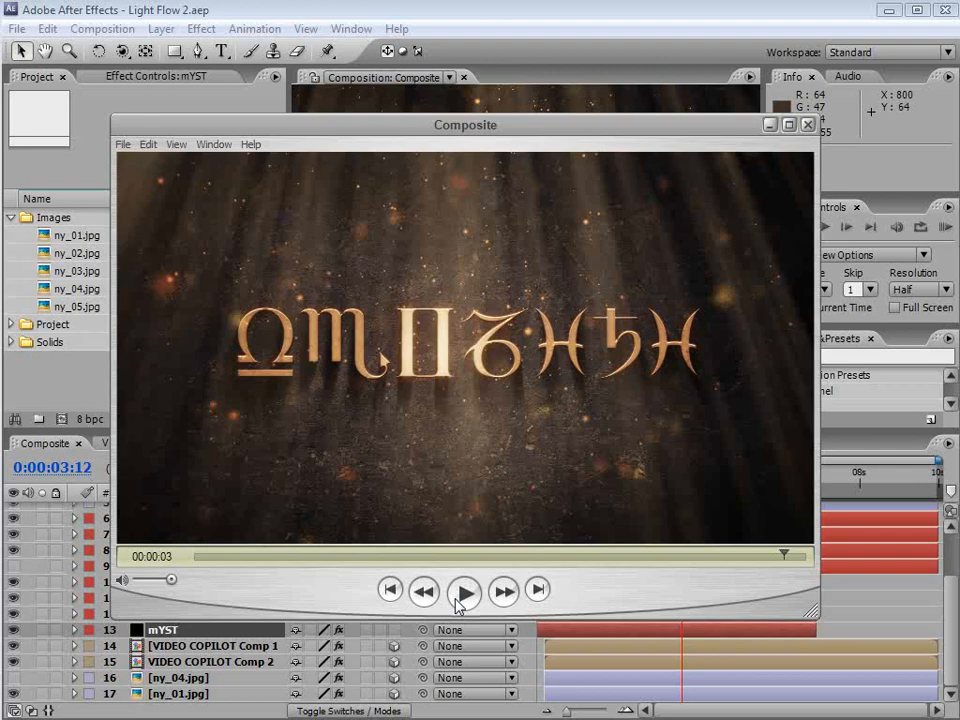
drag(697, 553, 602, 556)
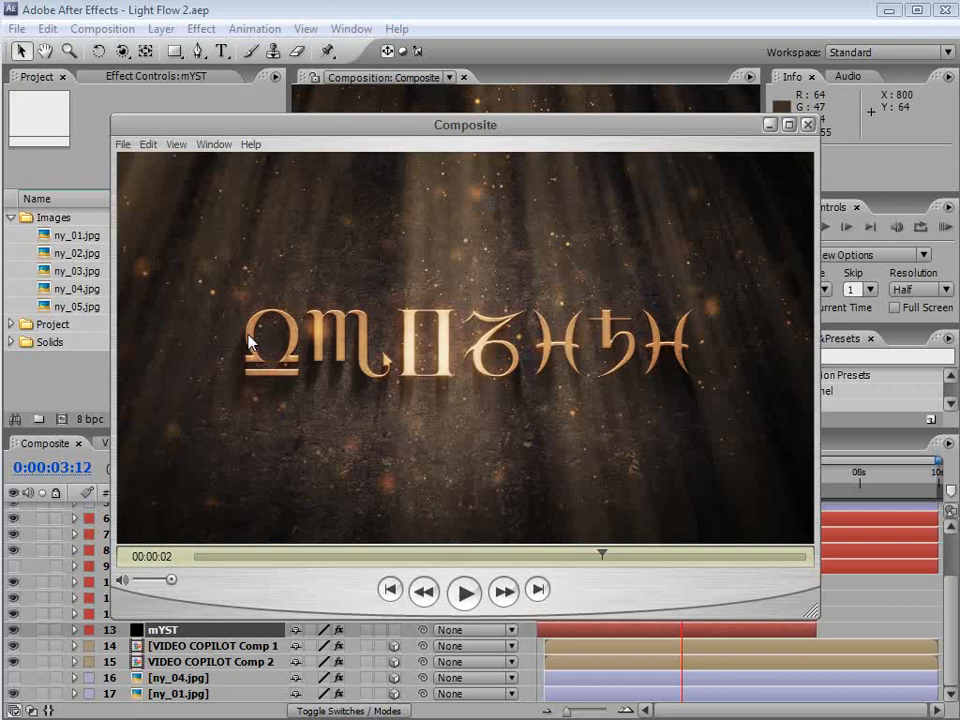
click(205, 8)
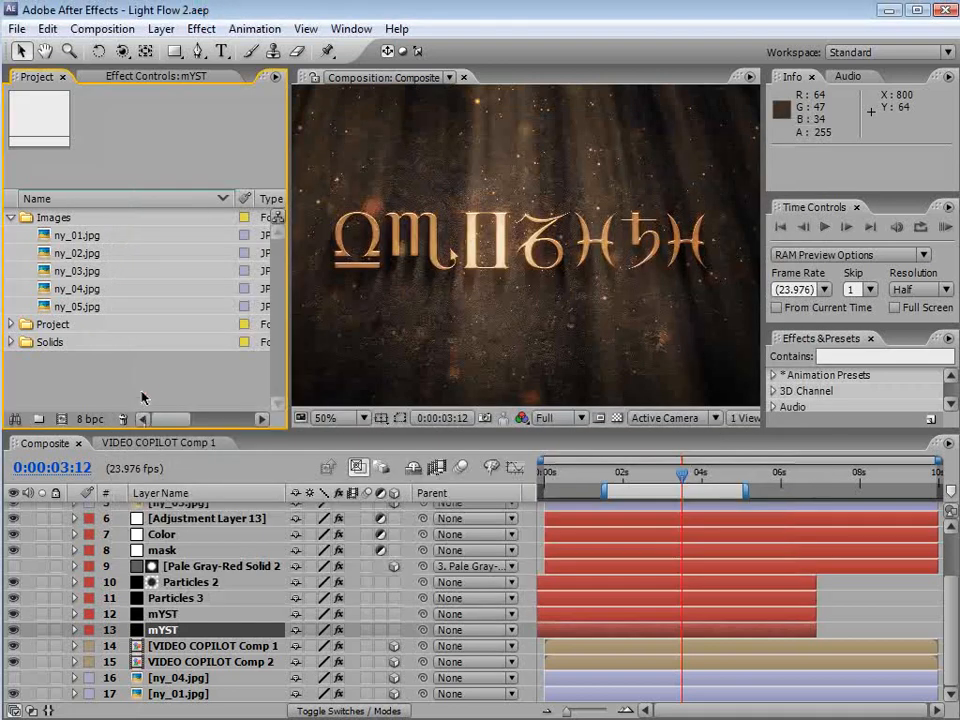
Create a new composition with the NTSC D1 Widescreen Square Pixel preset and a frame rate of 23.976
click(77, 271)
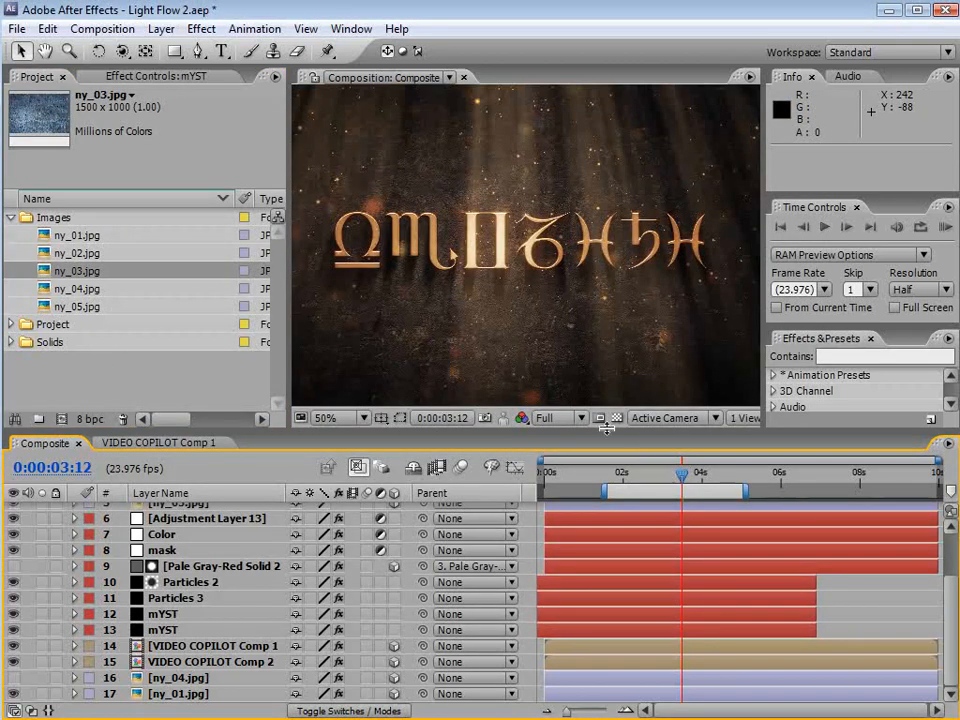
click(101, 28)
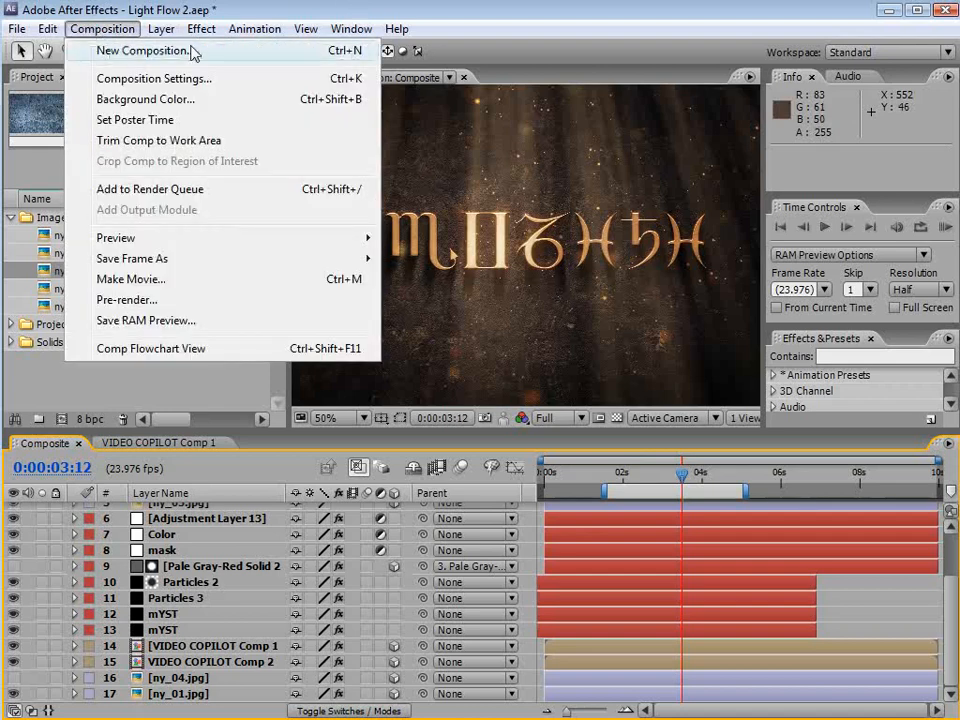
click(232, 48)
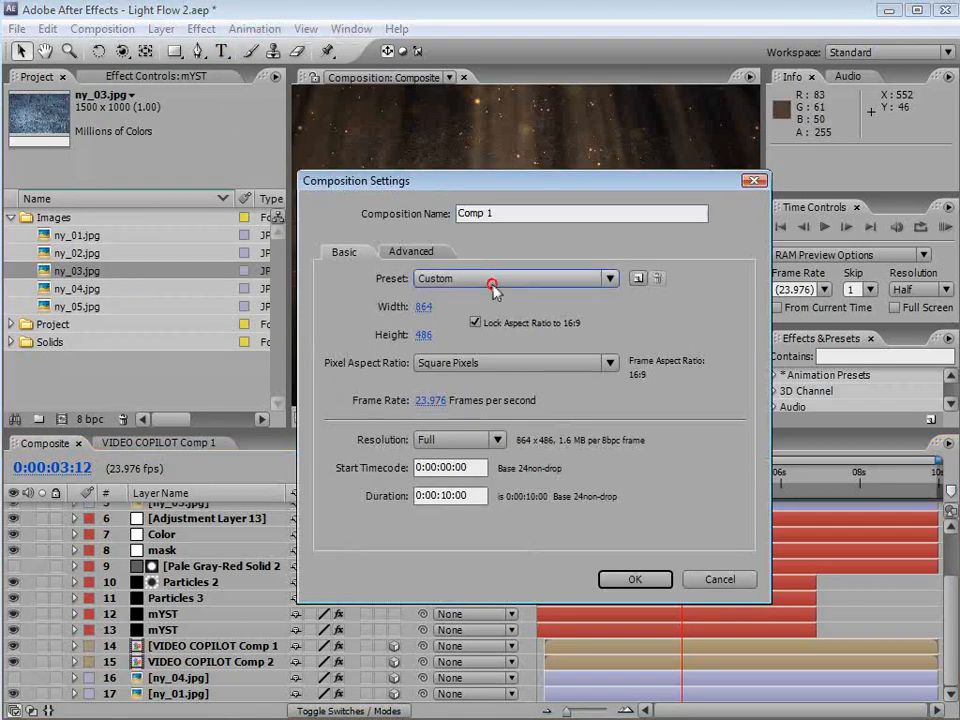
click(493, 280)
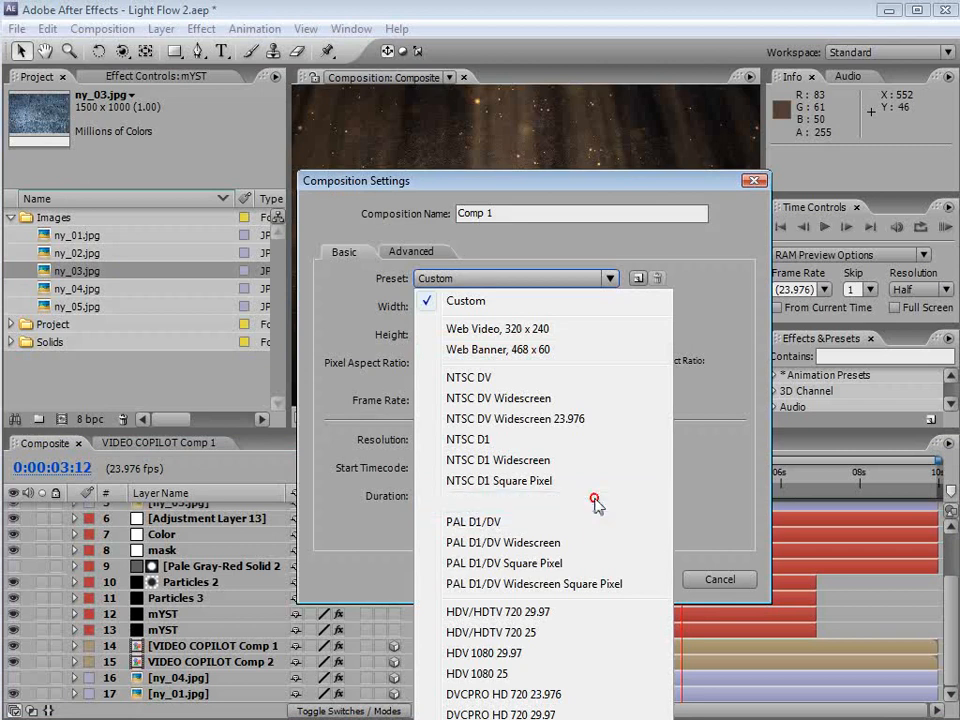
click(587, 505)
click(429, 399)
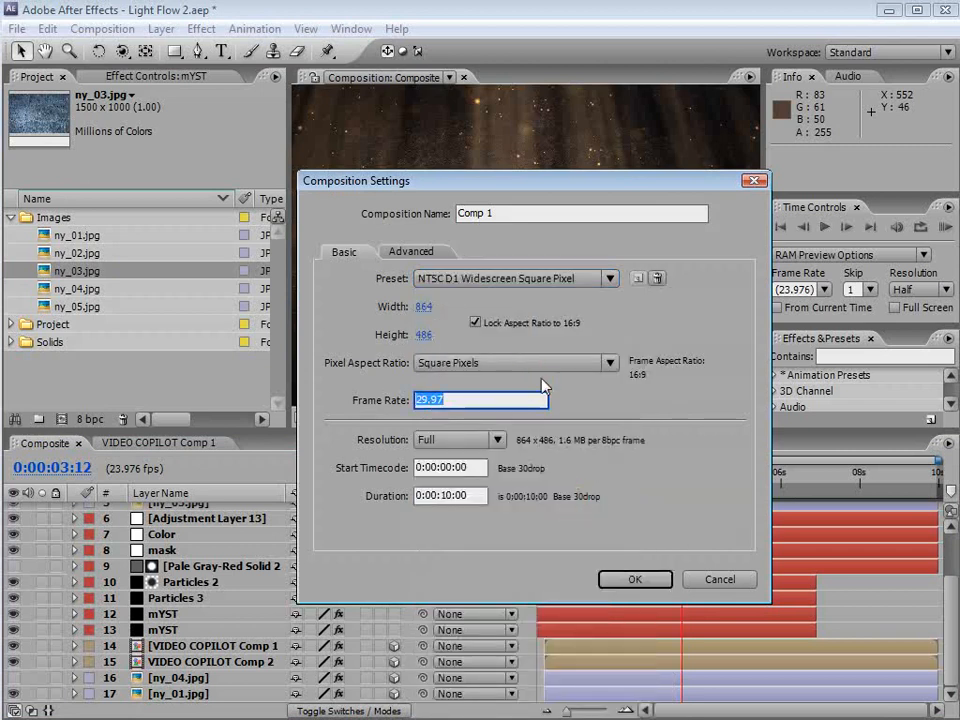
text(23.976)
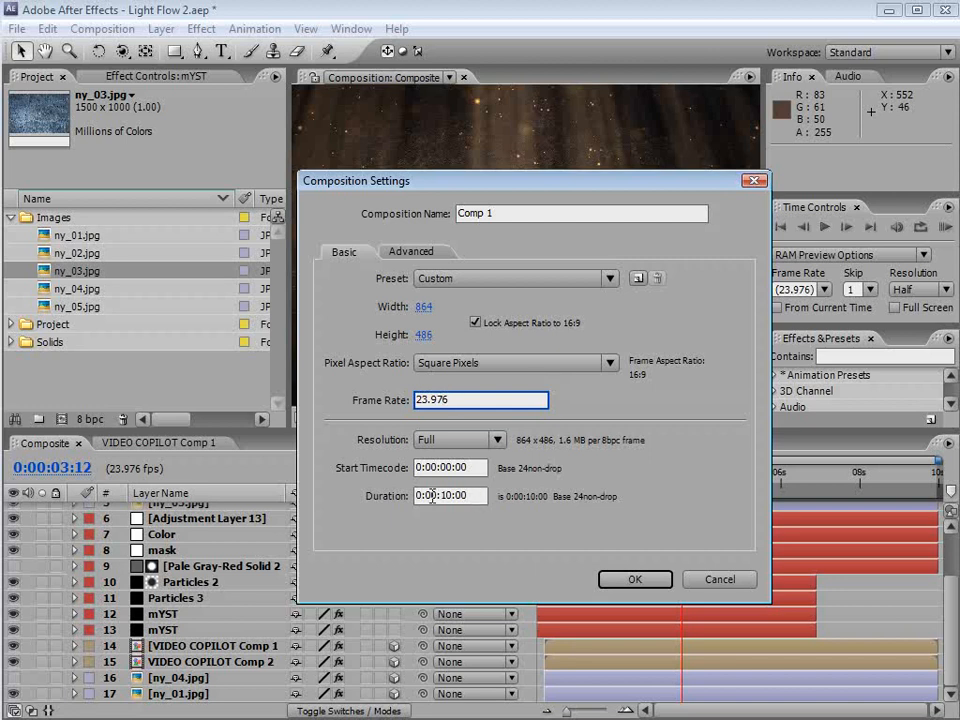
click(632, 582)
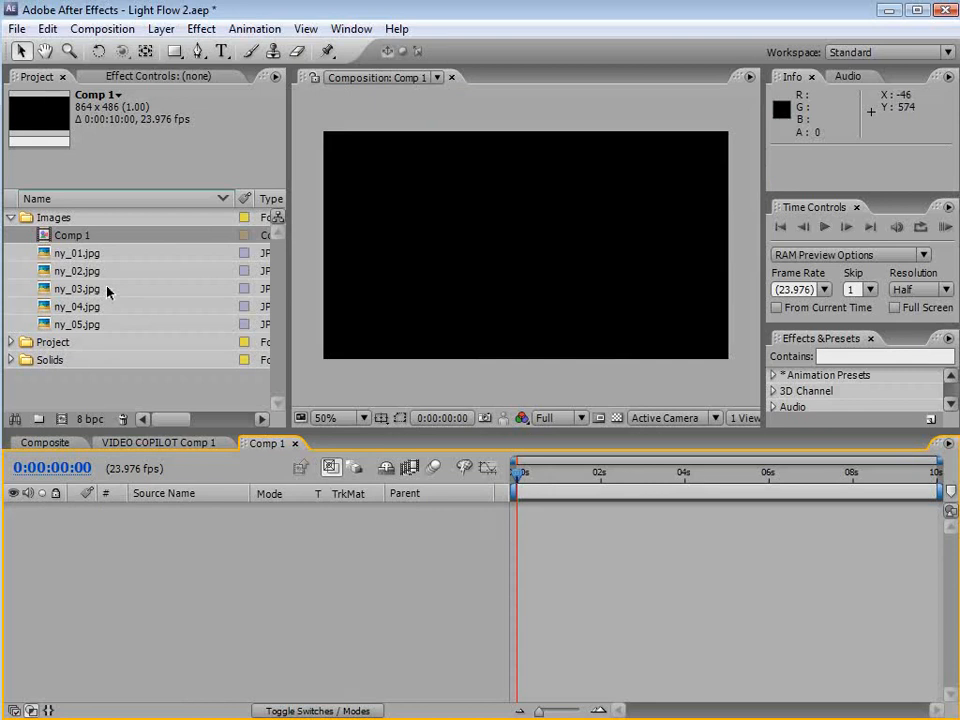
Add ny_01.jpg to the new composition as a layer
click(84, 306)
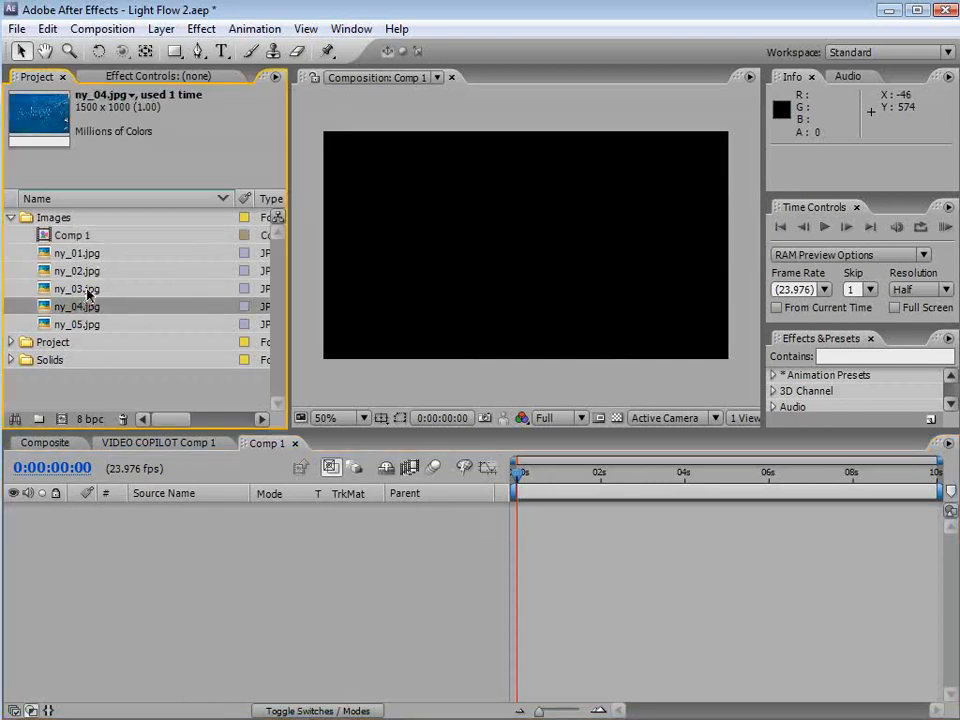
click(88, 290)
click(75, 271)
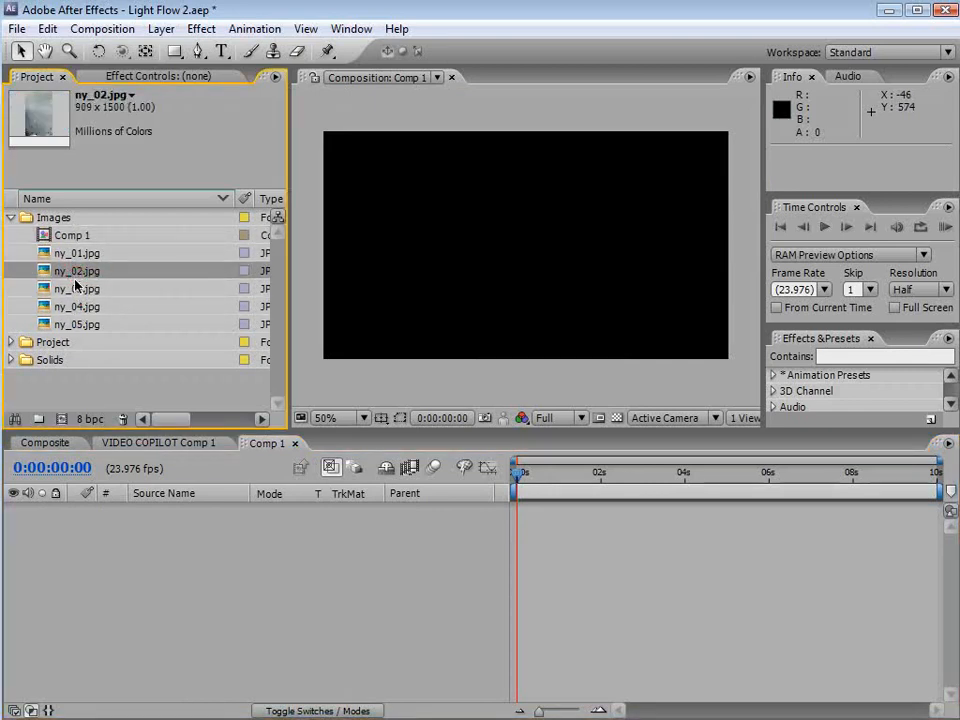
click(77, 258)
drag(77, 258, 499, 530)
click(540, 284)
drag(541, 283, 548, 295)
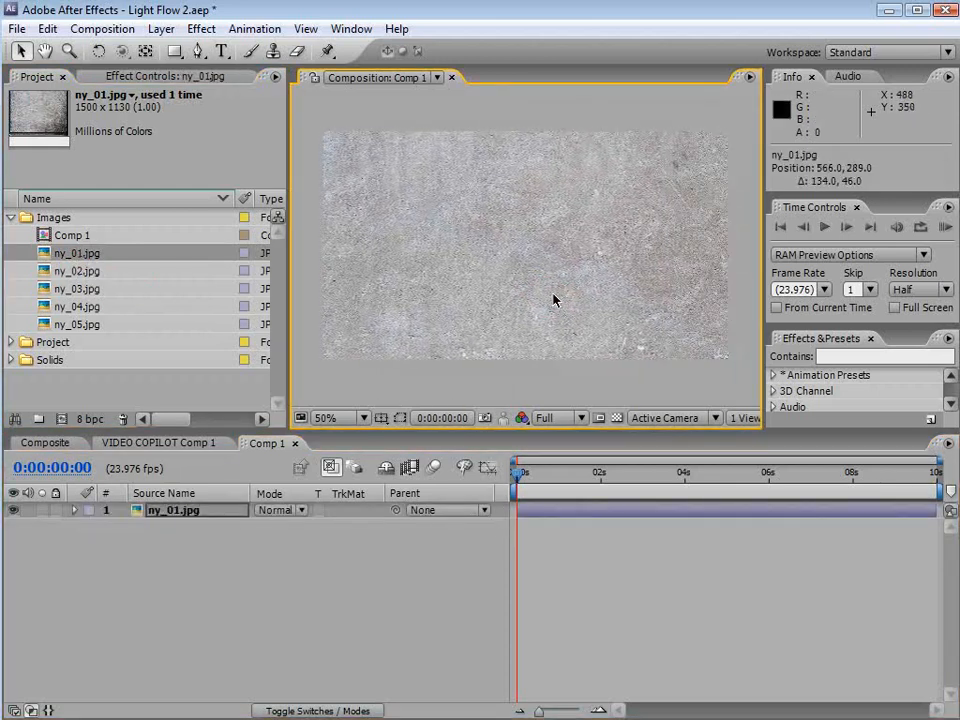
Scale and reposition the ny_01.jpg layer so it fills the composition frame
scroll(449, 302, down, 1)
key(grave)
scroll(659, 436, up, 1)
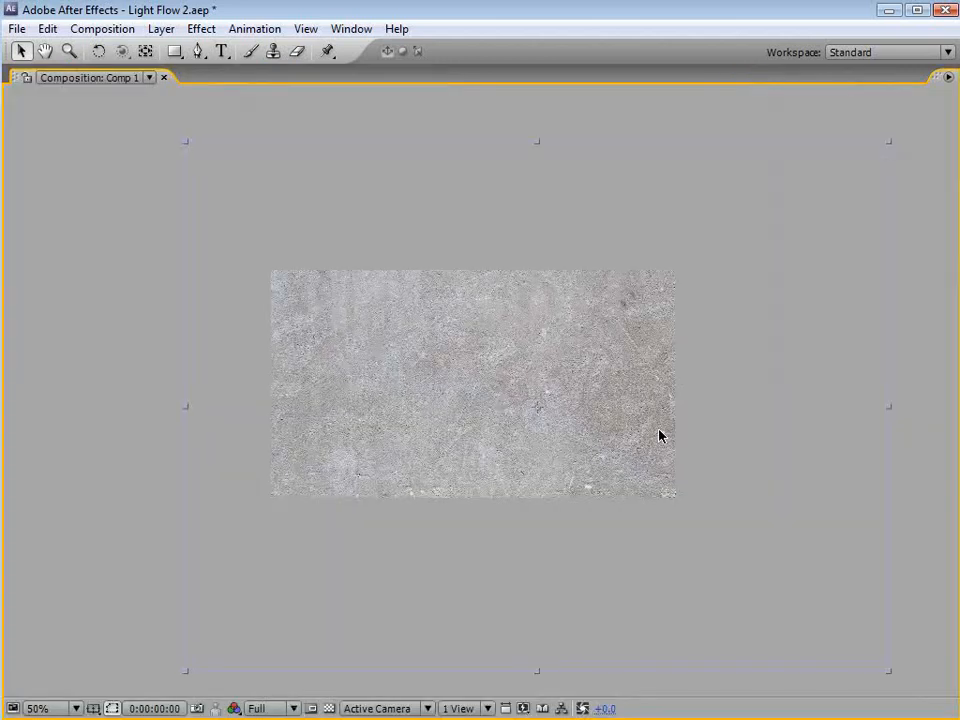
drag(890, 672, 705, 551)
drag(646, 490, 656, 509)
key(grave)
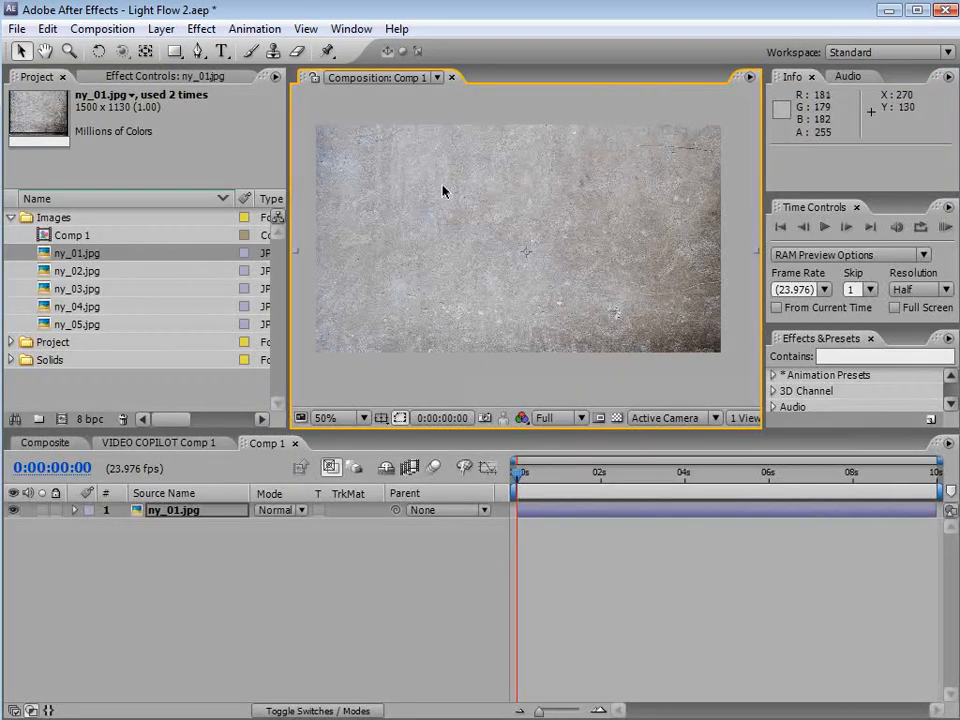
Create a text layer reading VIDEO COPILOT in the composition
click(221, 51)
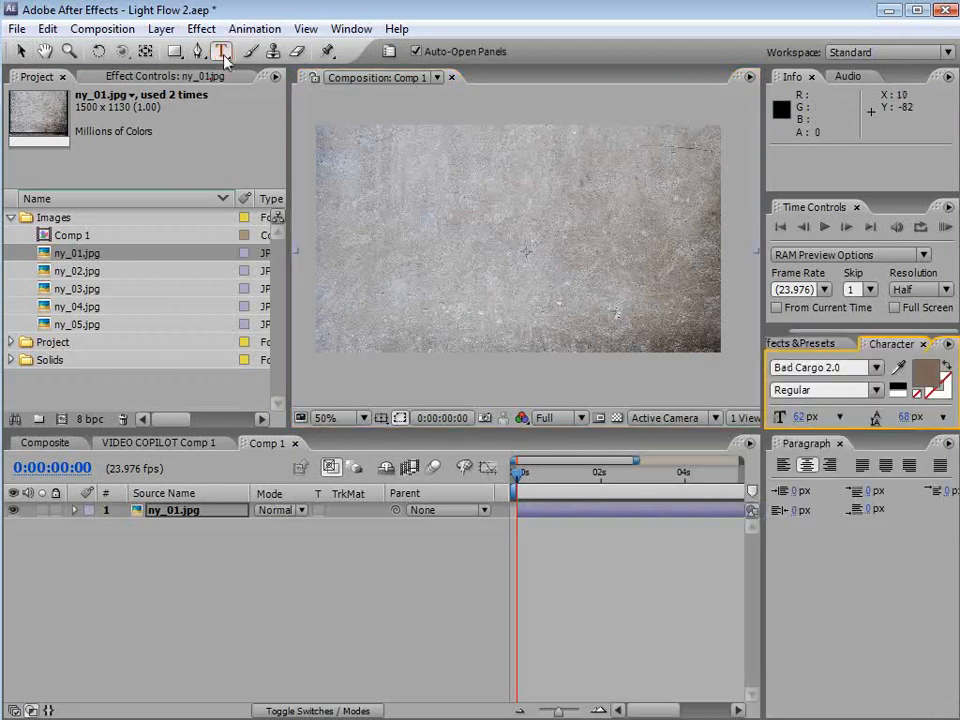
click(379, 240)
text(V)
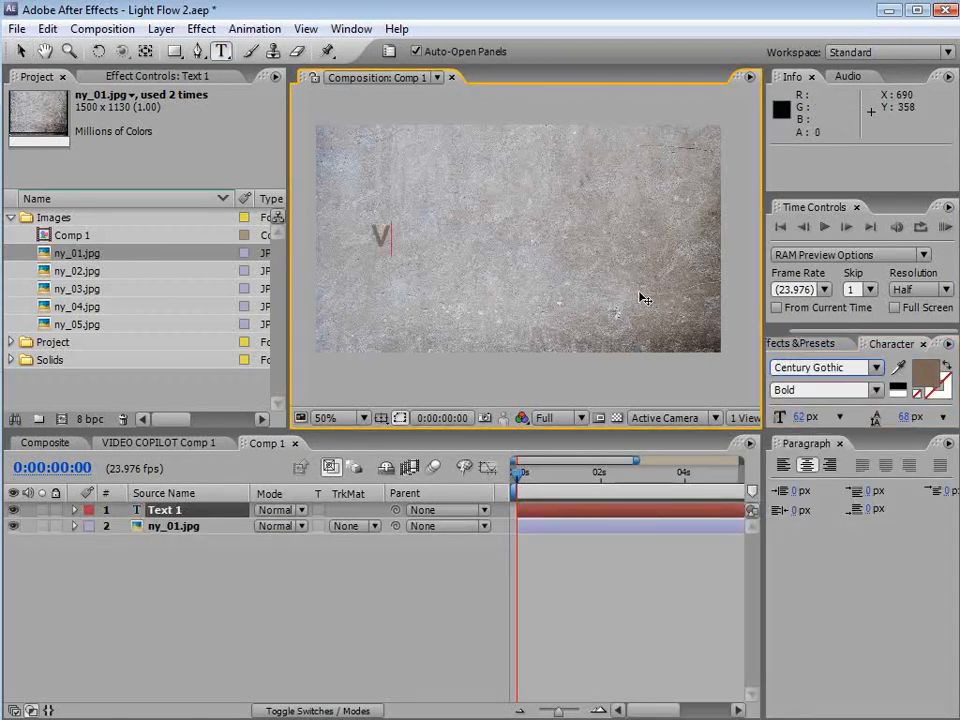
text(IDEO COPILOT)
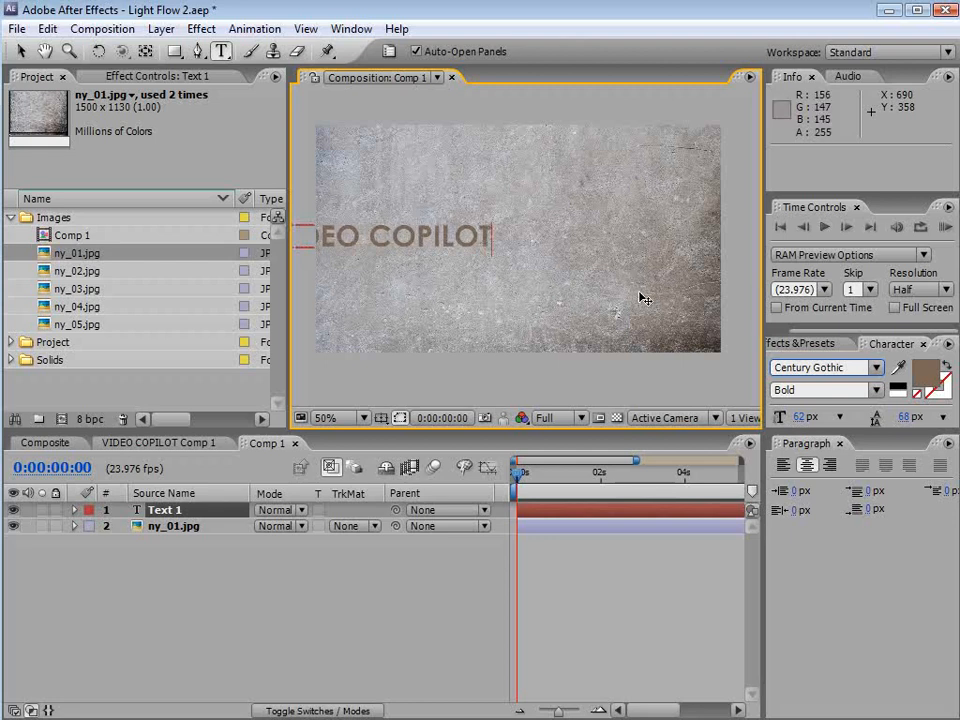
Move the VIDEO COPILOT text to the centre of the frame
click(20, 51)
drag(410, 244, 561, 243)
key(apostrophe)
key(apostrophe)
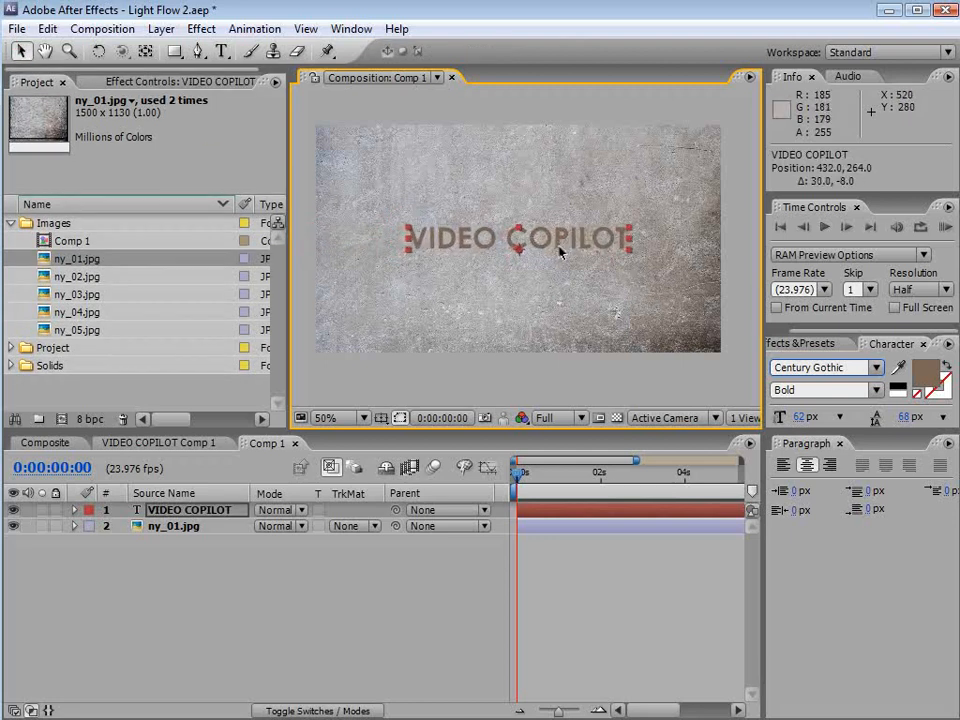
Pre-compose the text layer into a new composition named TITLE
click(598, 595)
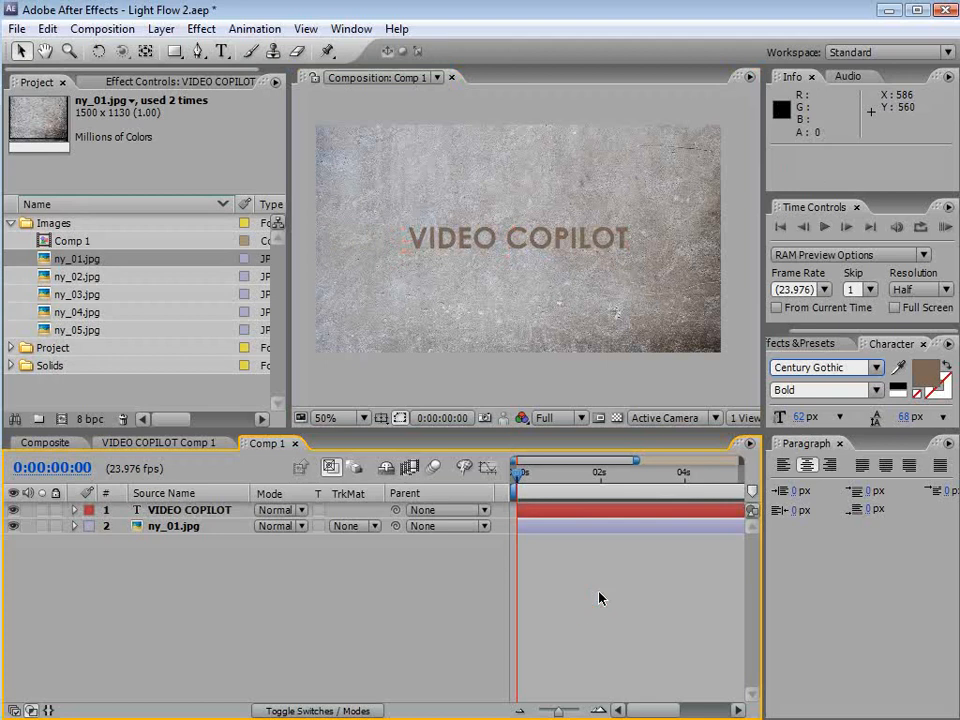
click(442, 230)
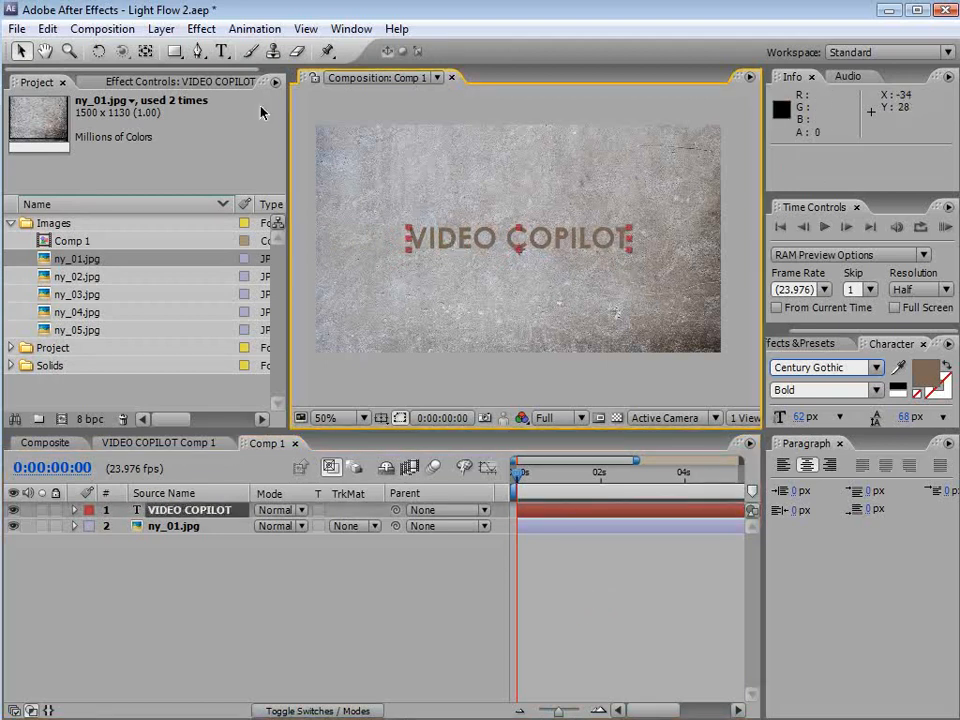
click(161, 29)
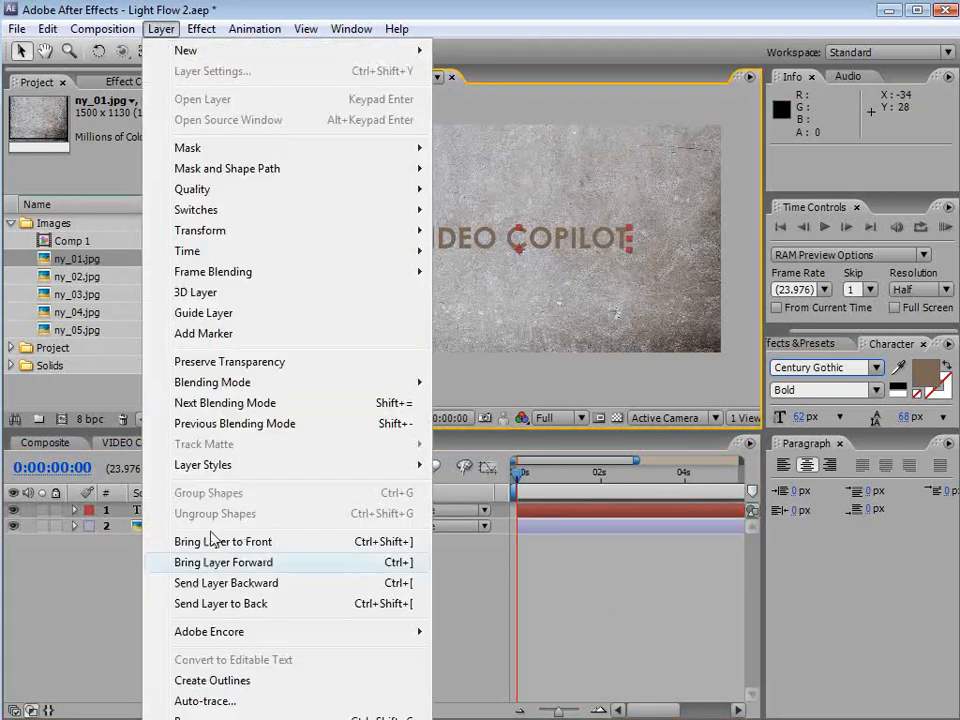
click(224, 716)
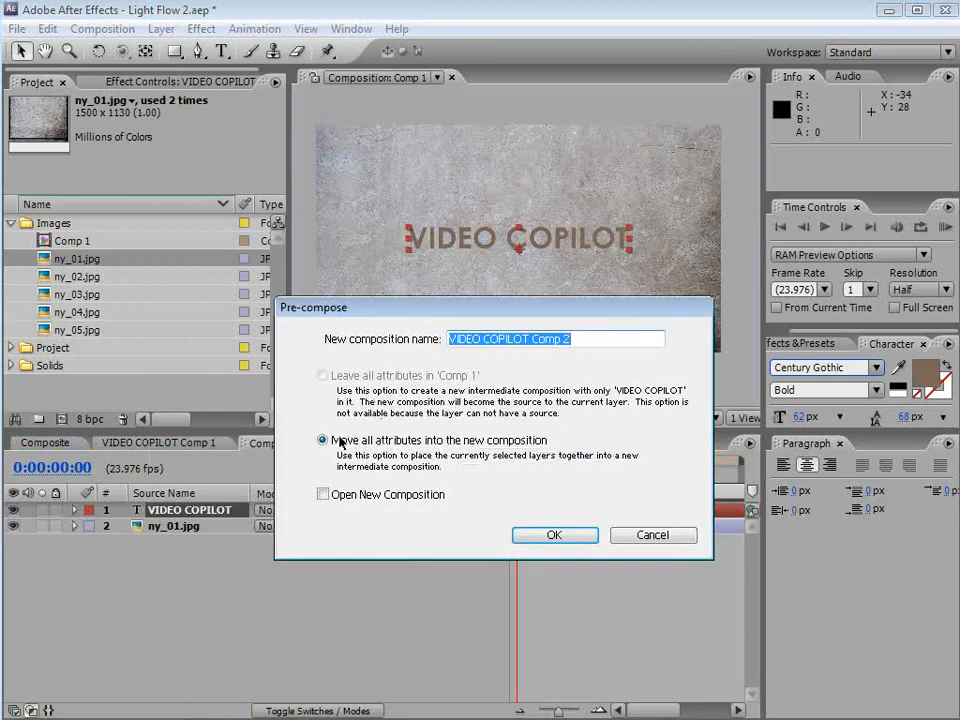
text(TITLE)
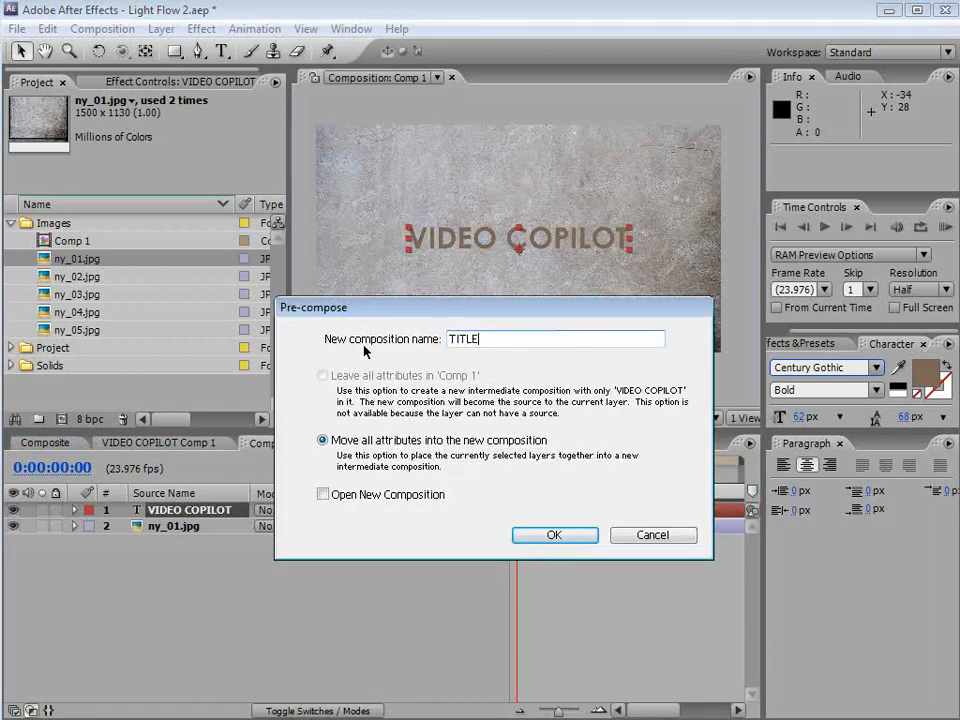
click(554, 536)
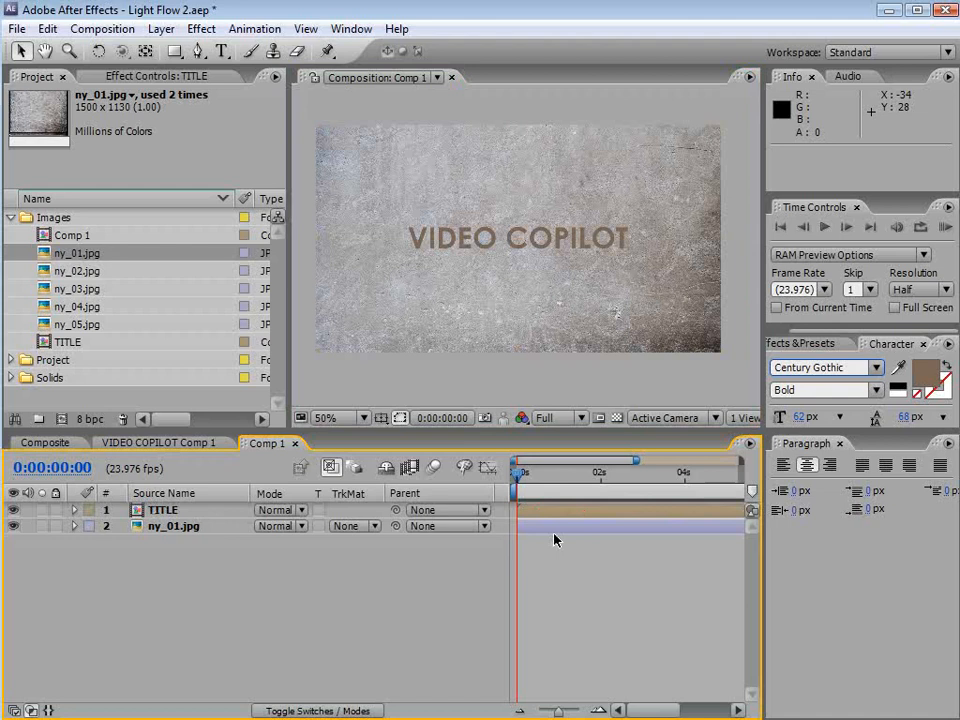
Apply Curves to the ny_01.jpg layer and bend the curve down to darken the background texture
click(552, 526)
click(201, 30)
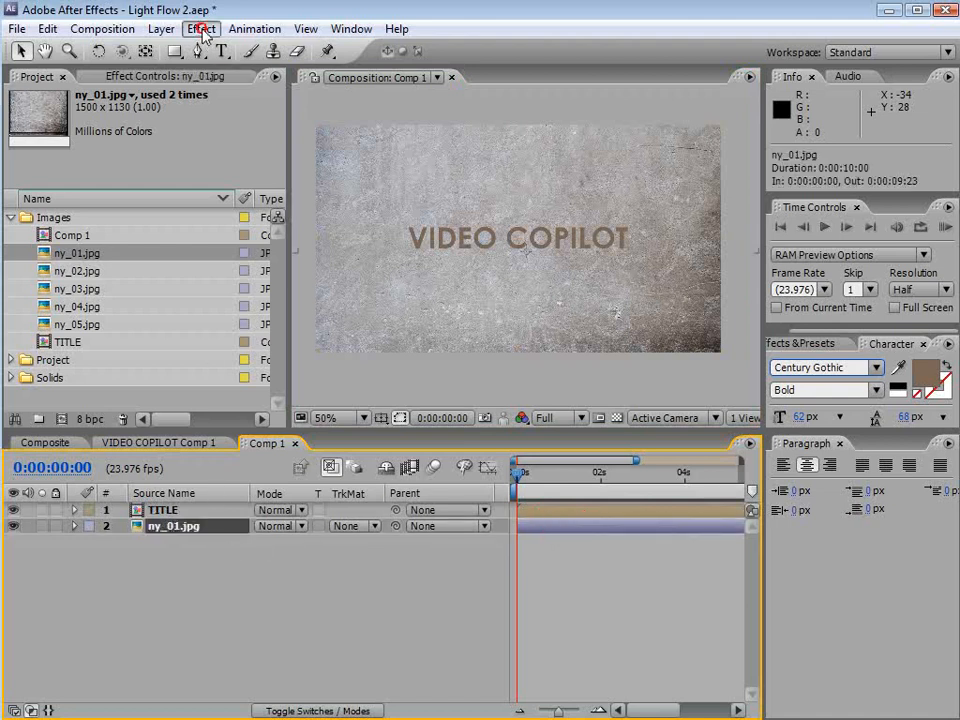
mouse_move(223, 203)
click(489, 512)
drag(137, 248, 156, 266)
drag(210, 176, 209, 206)
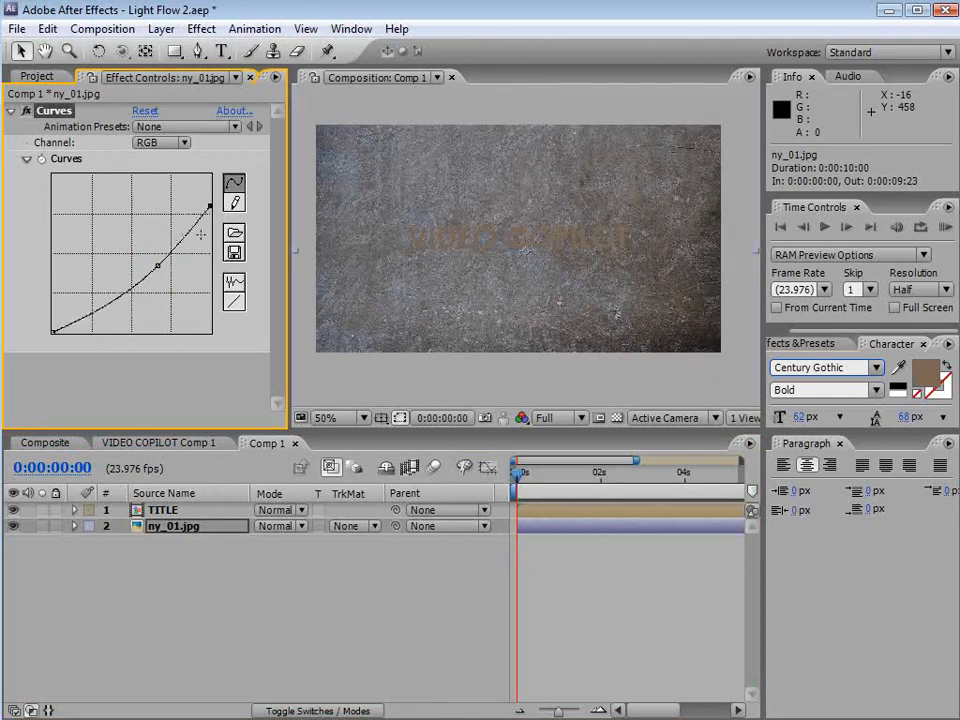
drag(157, 266, 161, 276)
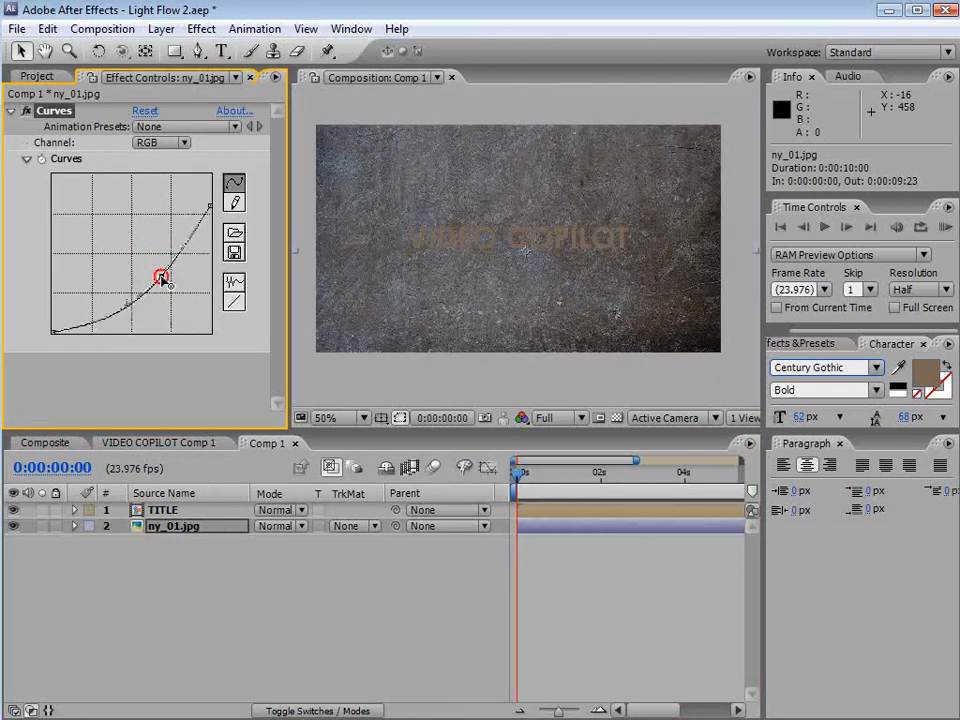
drag(209, 206, 158, 298)
click(212, 580)
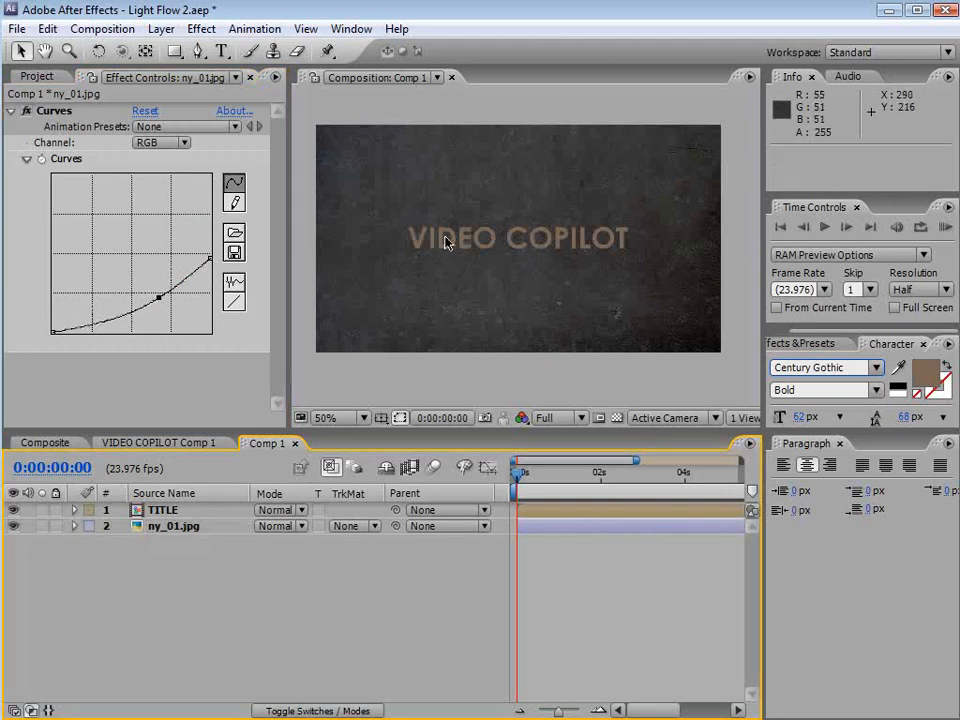
Add a new adjustment layer and apply Curves to it, pulling the curve down to darken the whole image
click(161, 29)
mouse_move(180, 50)
click(490, 174)
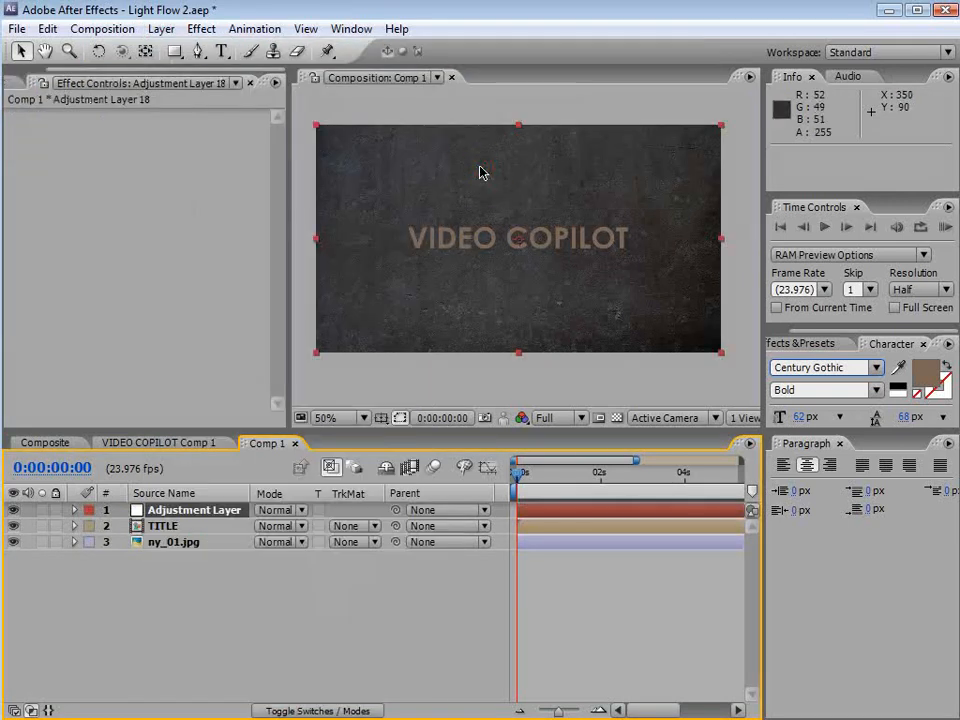
click(201, 29)
mouse_move(253, 204)
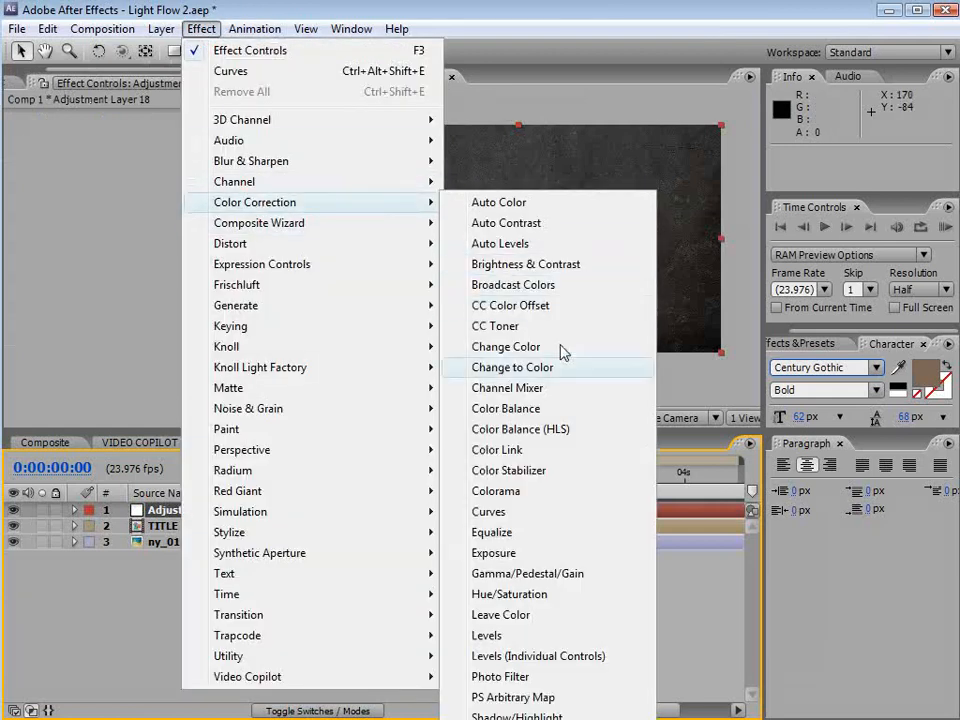
click(508, 514)
drag(141, 250, 149, 275)
drag(100, 316, 102, 325)
Add a full-frame ellipse mask to the adjustment layer and set its mode to Subtract
drag(174, 51, 268, 98)
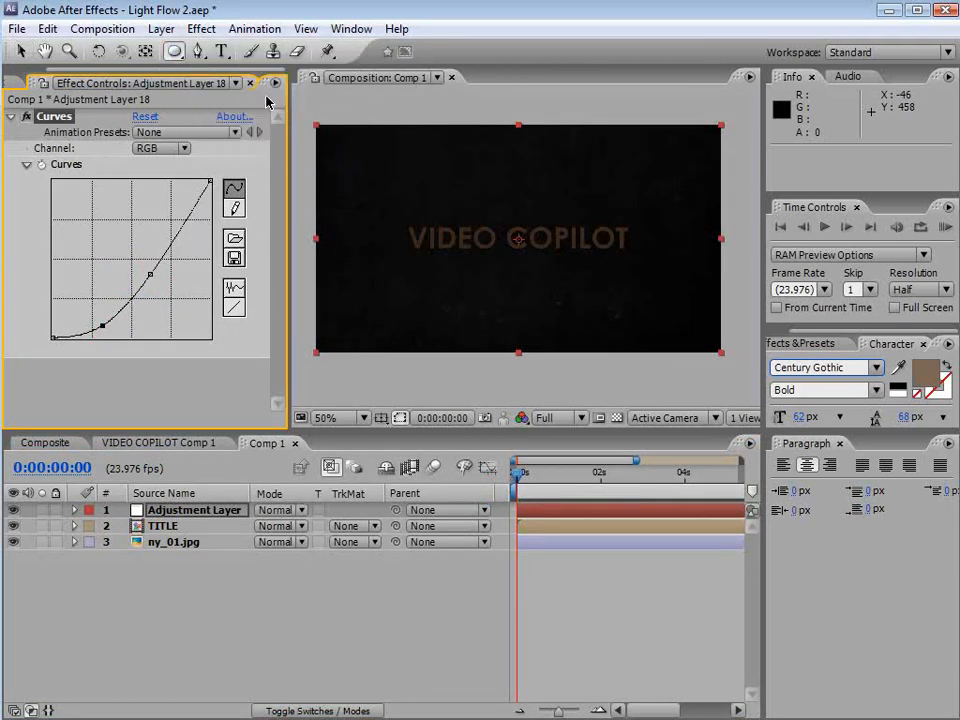
double_click(177, 55)
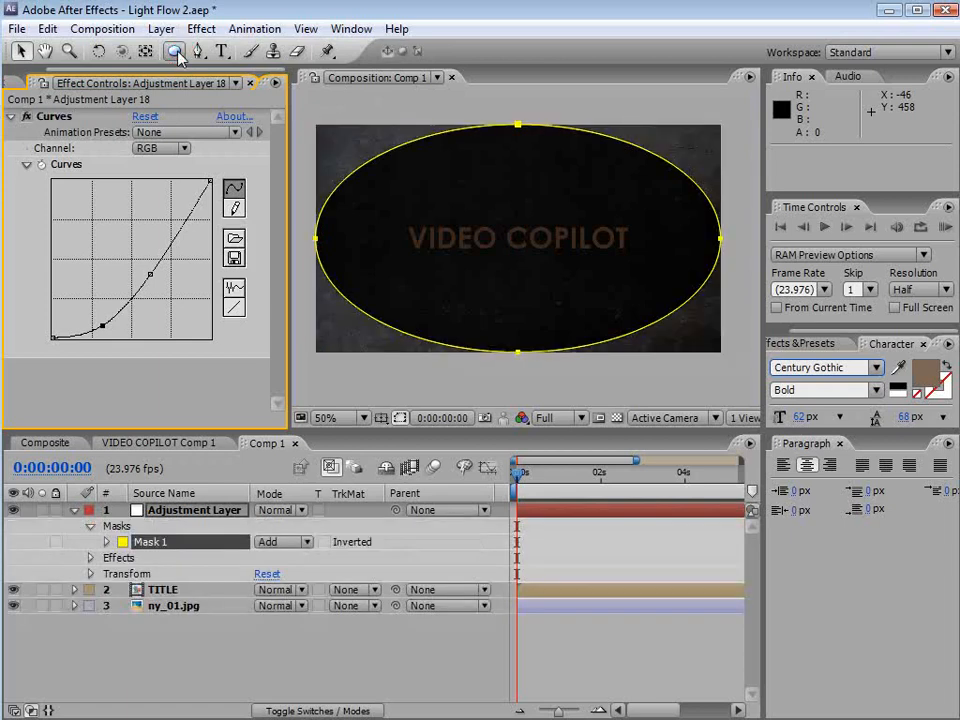
click(306, 542)
click(315, 566)
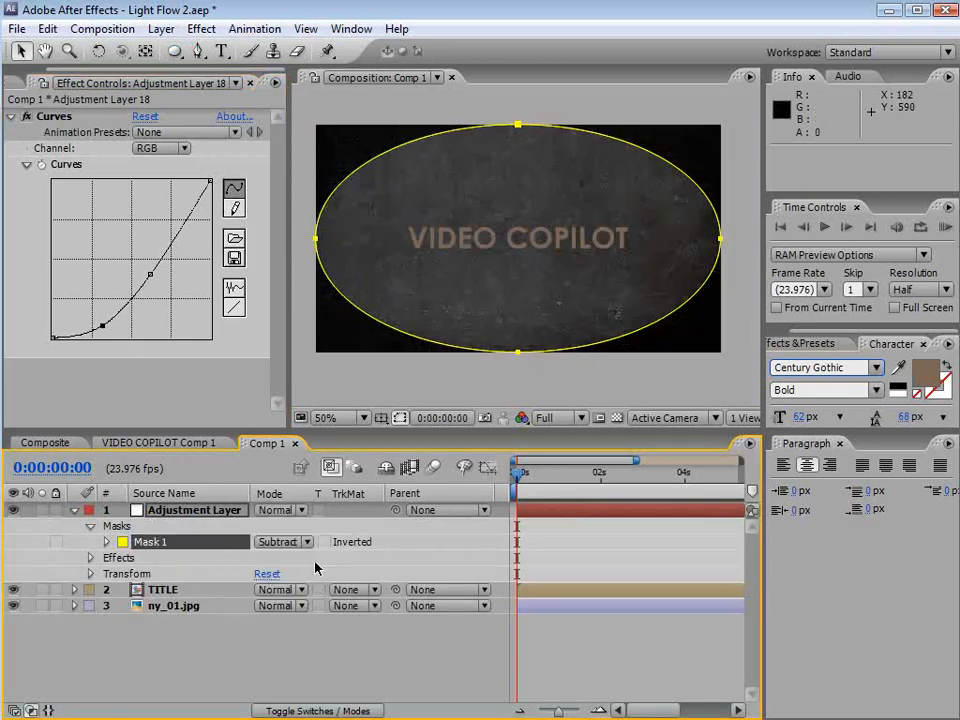
Set the ellipse mask's feather to 287 pixels to soften the vignette
click(107, 542)
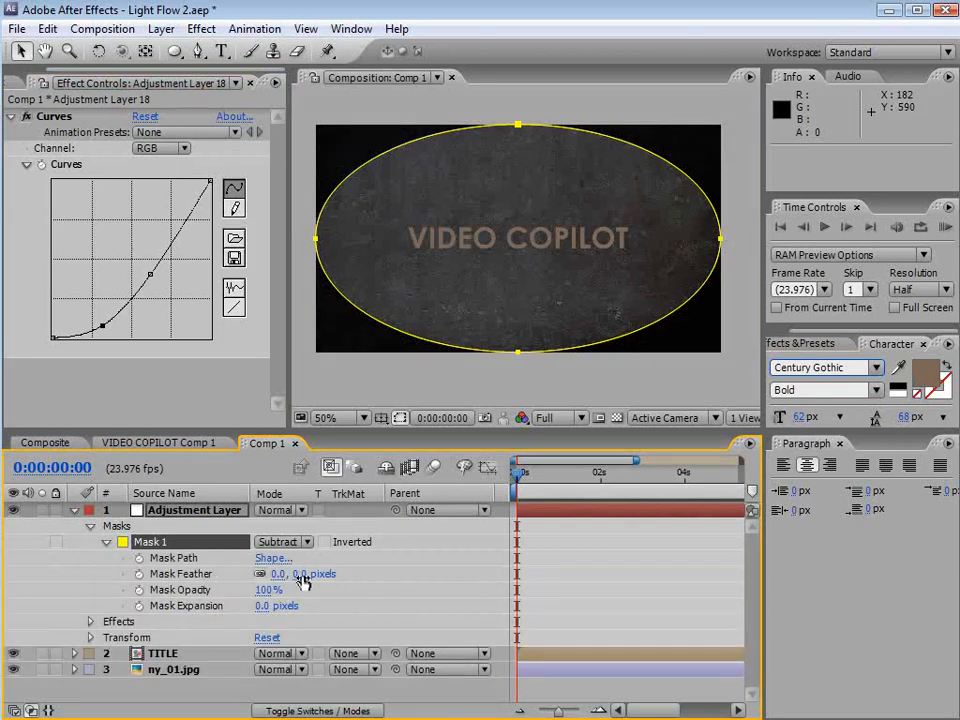
drag(301, 582, 530, 556)
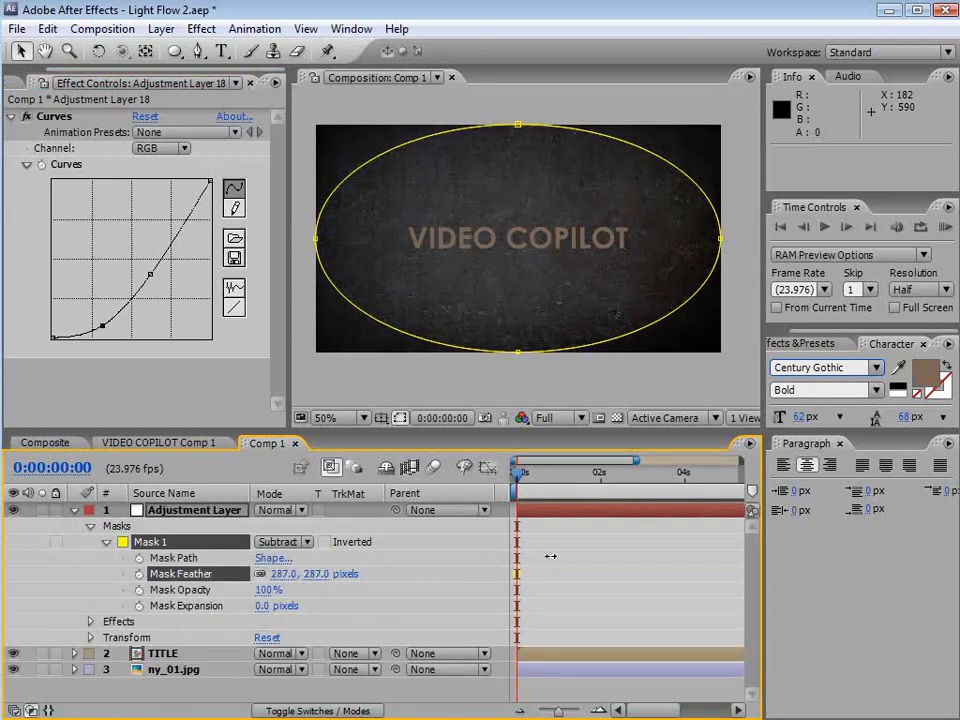
click(627, 541)
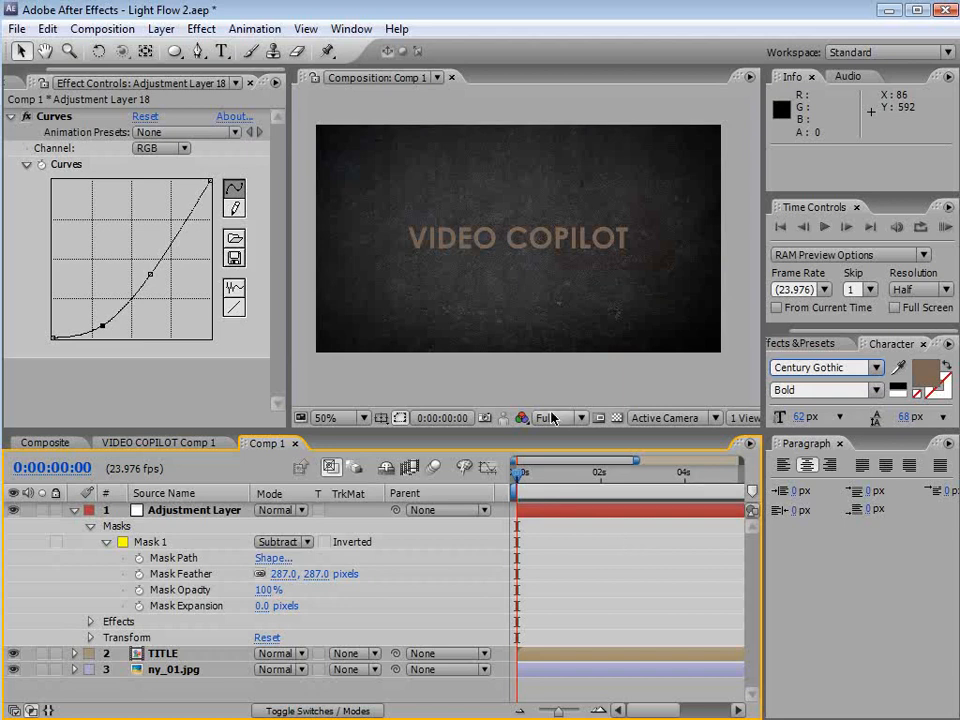
Create a new solid layer named Particle Waves
click(161, 28)
mouse_move(164, 52)
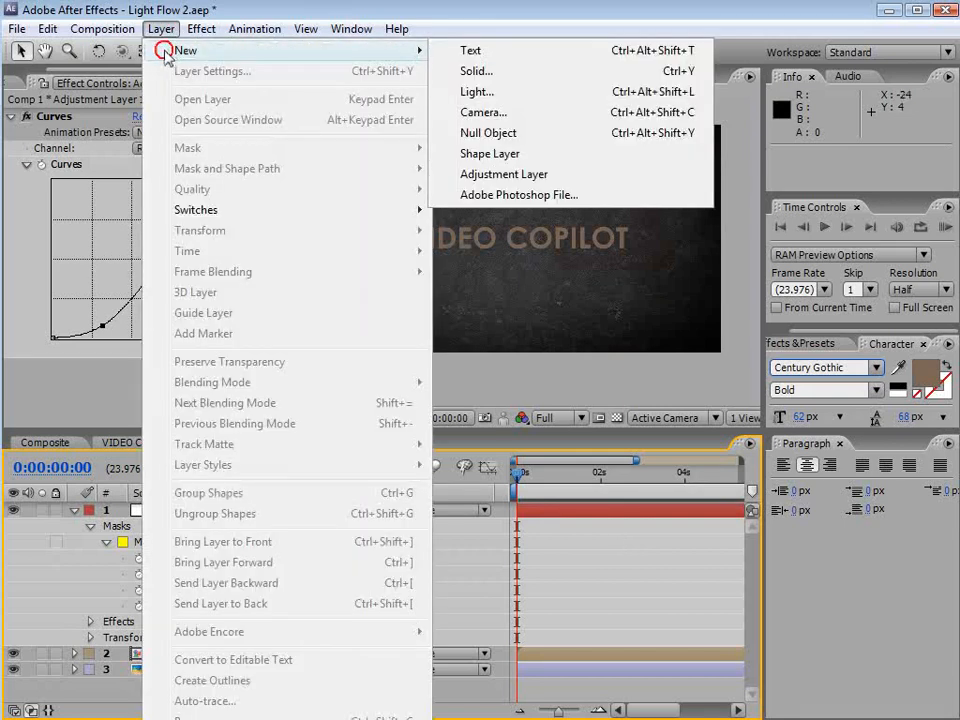
click(502, 76)
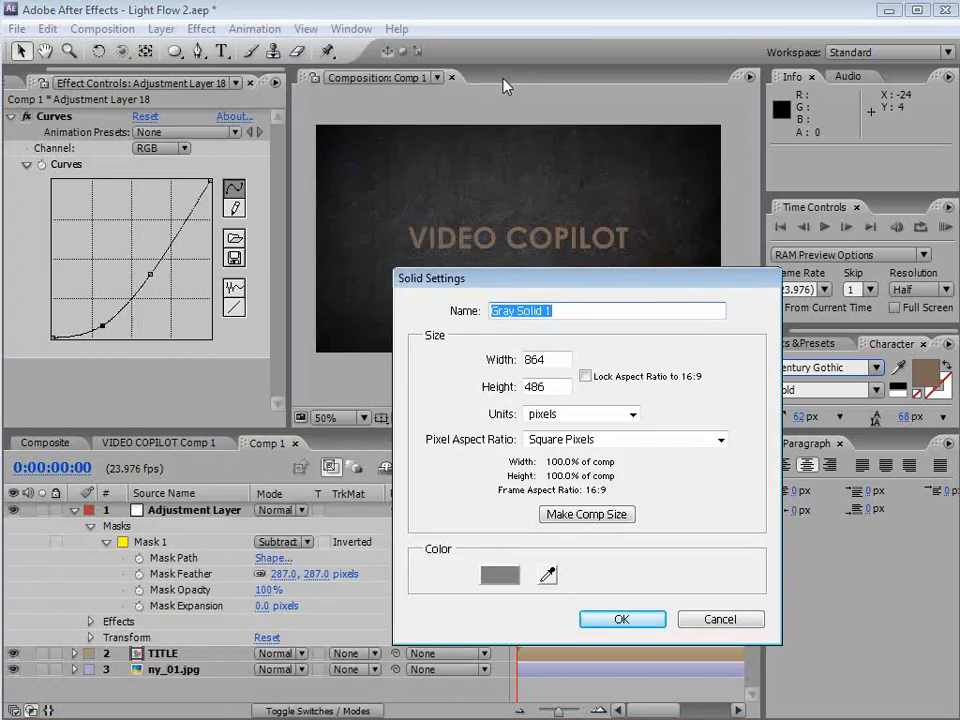
text(Particle Wav)
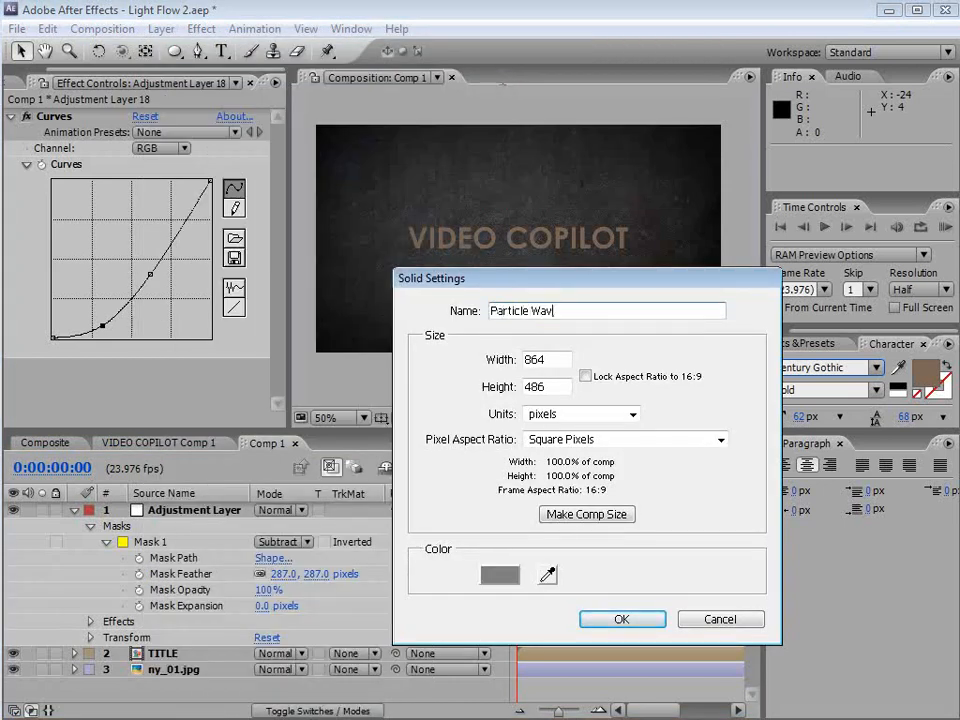
click(621, 619)
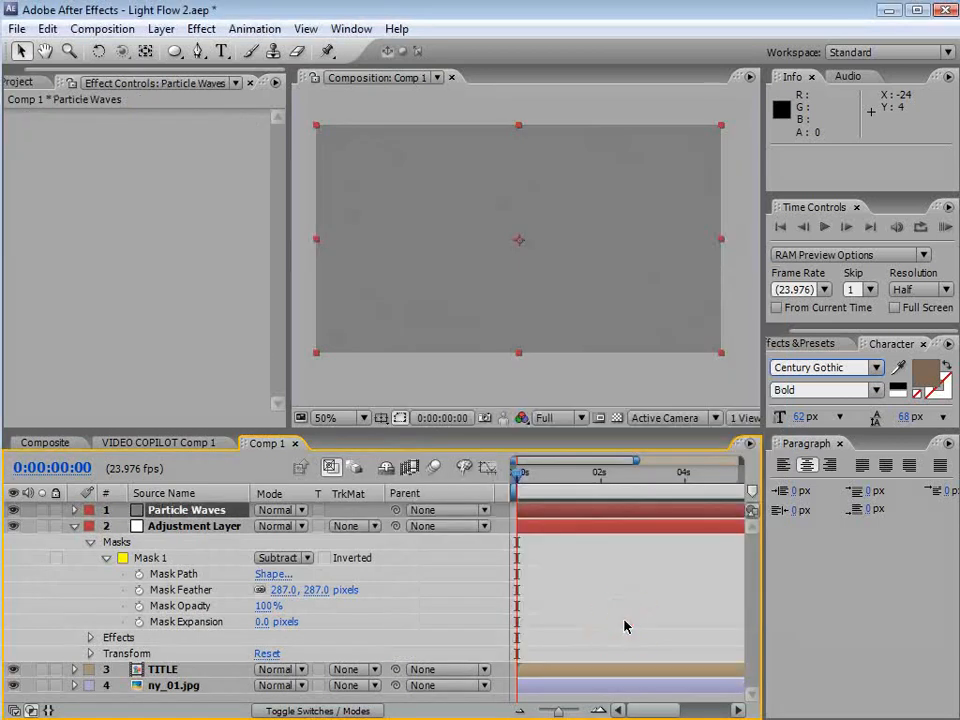
Apply CC Particle World to the Particle Waves layer
click(589, 512)
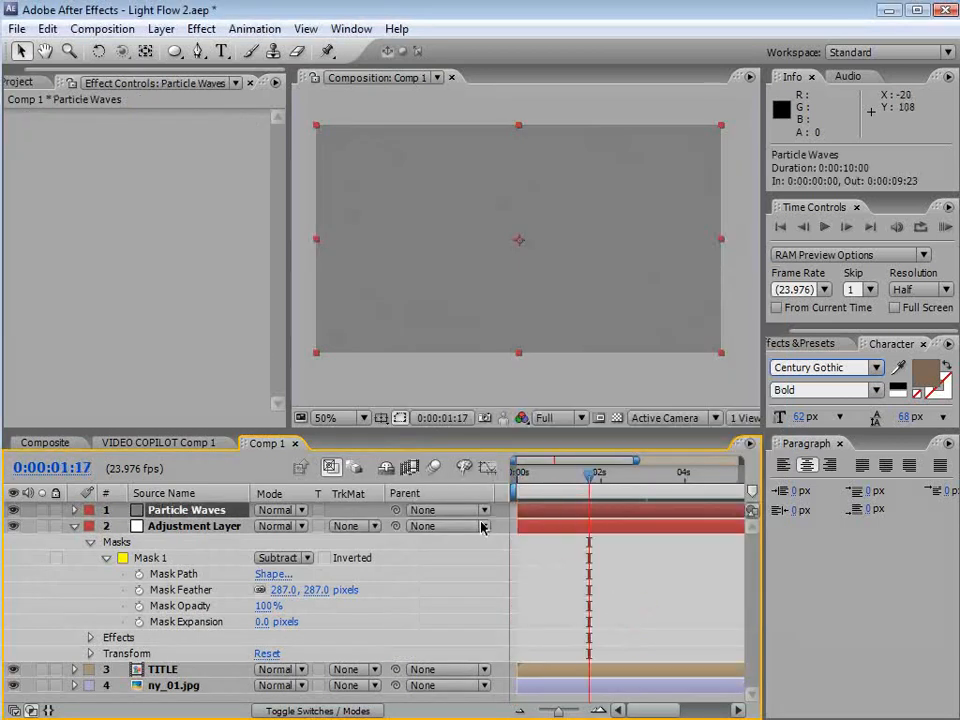
click(199, 29)
mouse_move(248, 515)
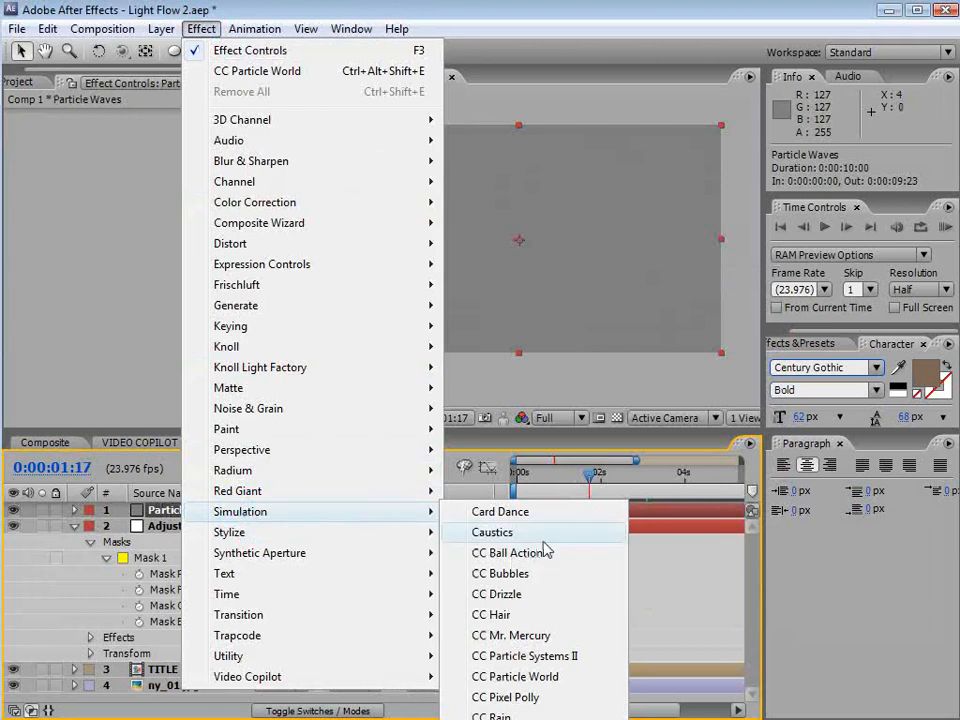
click(501, 673)
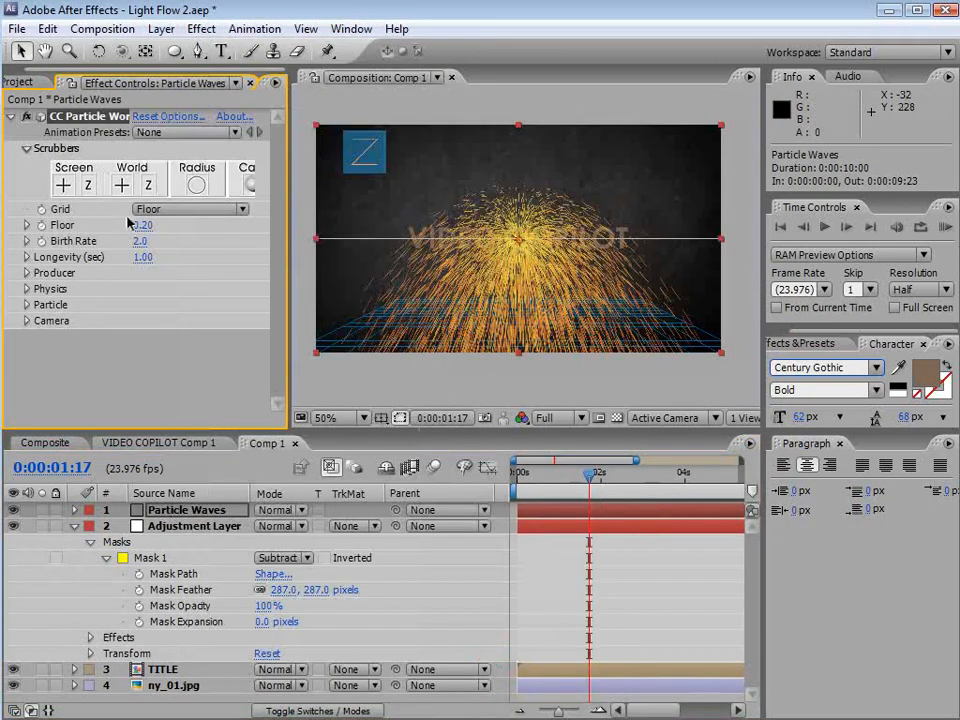
Turn the particle grid off and set Physics Velocity and Gravity to 0
click(182, 209)
click(180, 129)
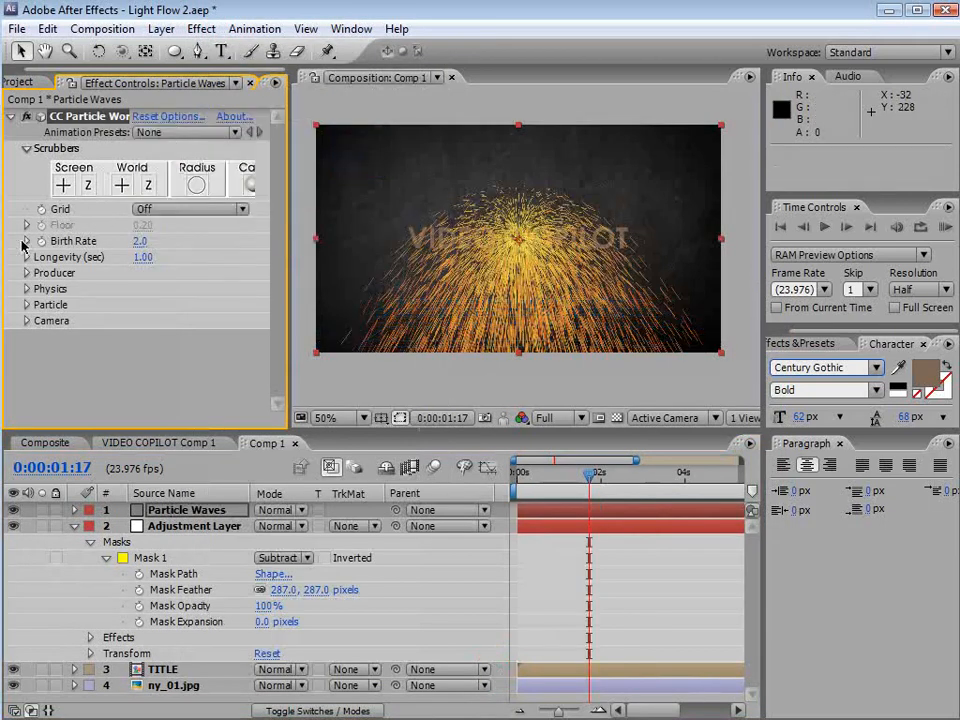
click(25, 289)
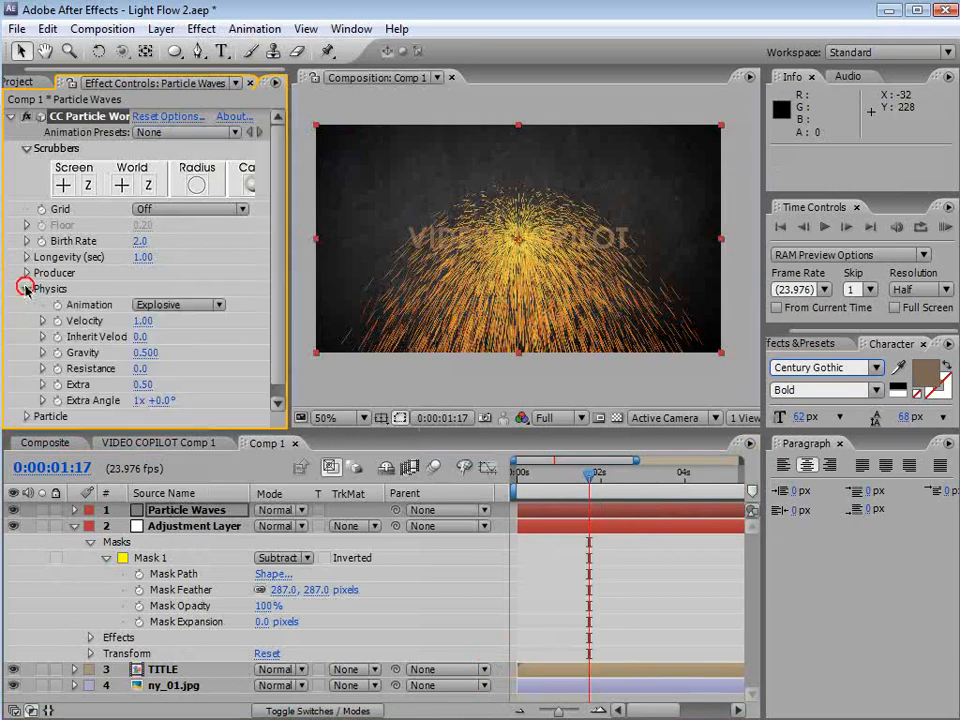
drag(143, 325, 147, 355)
click(139, 322)
text(0)
key(Return)
click(148, 353)
text(0)
key(Return)
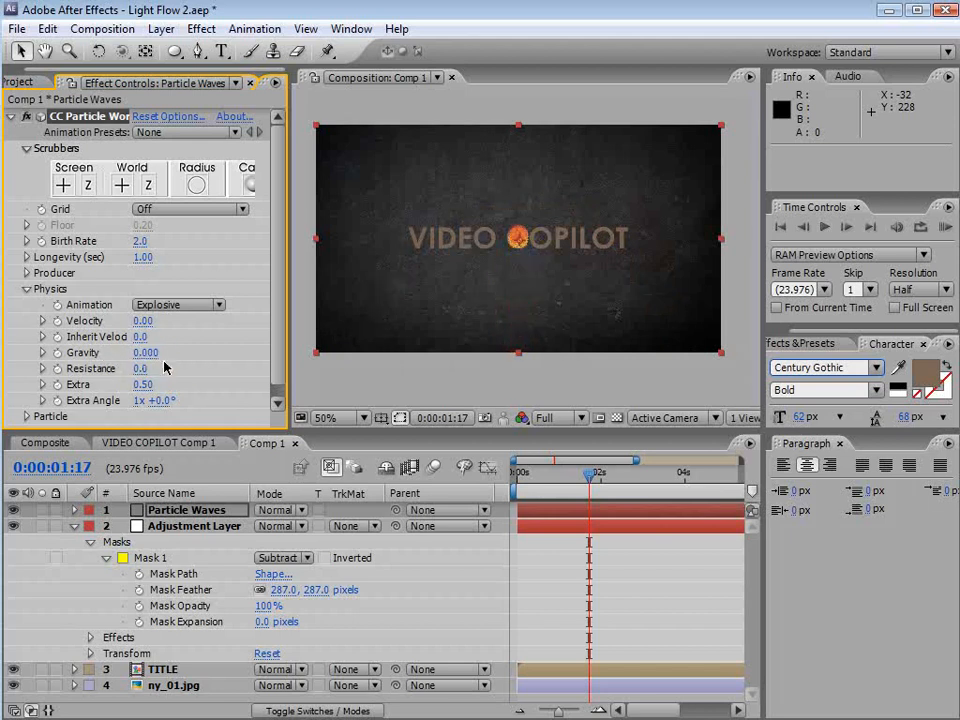
Set the Particle Type to Faded Sphere
scroll(276, 332, down, 1)
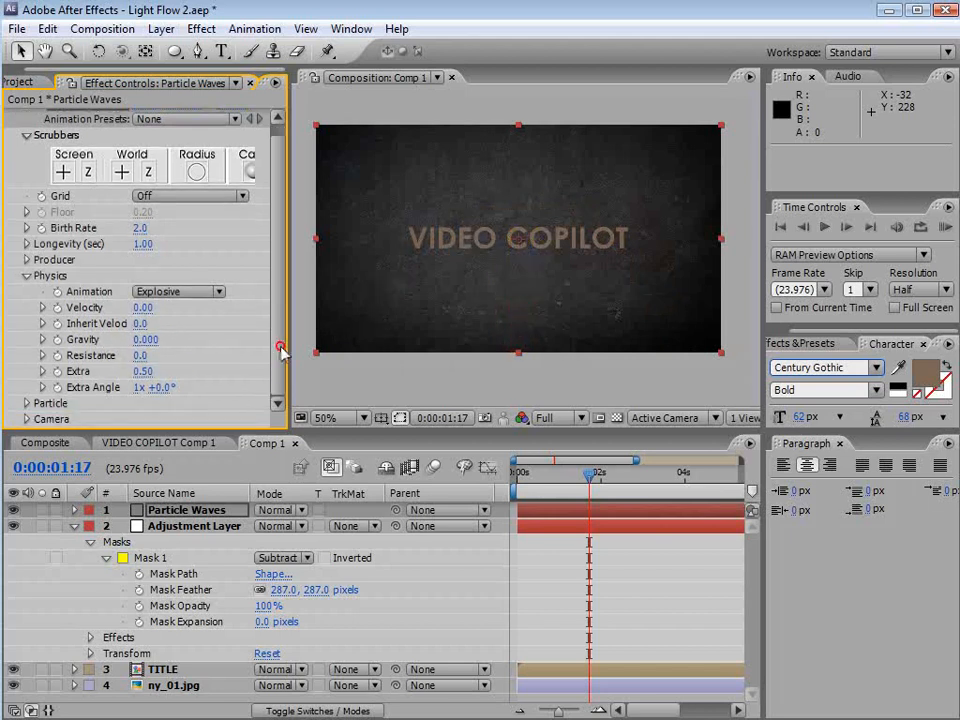
click(27, 401)
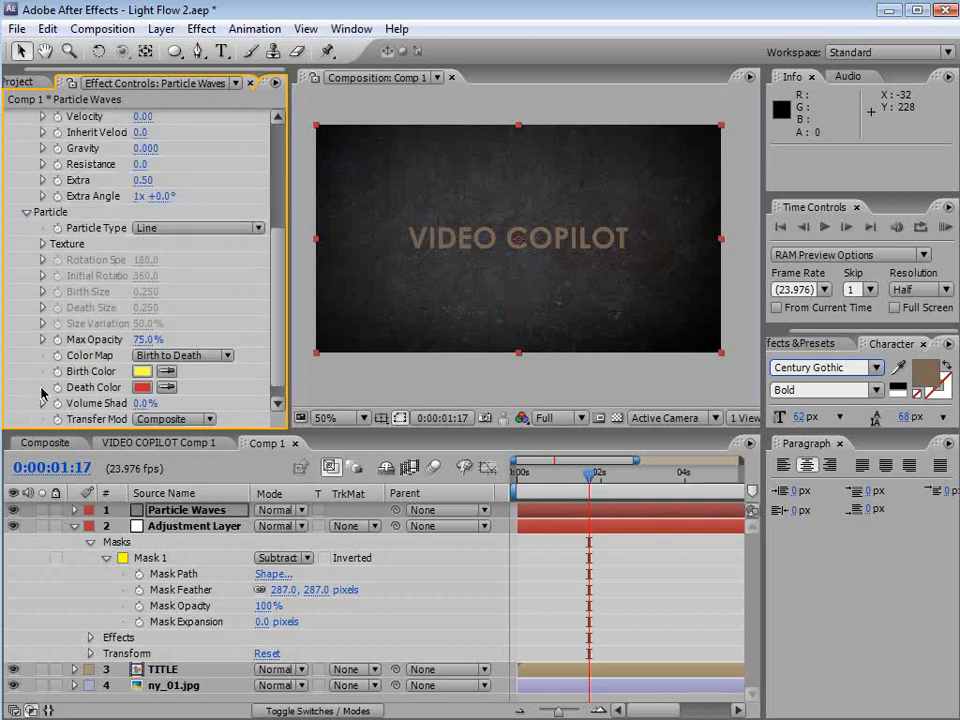
click(170, 228)
click(165, 303)
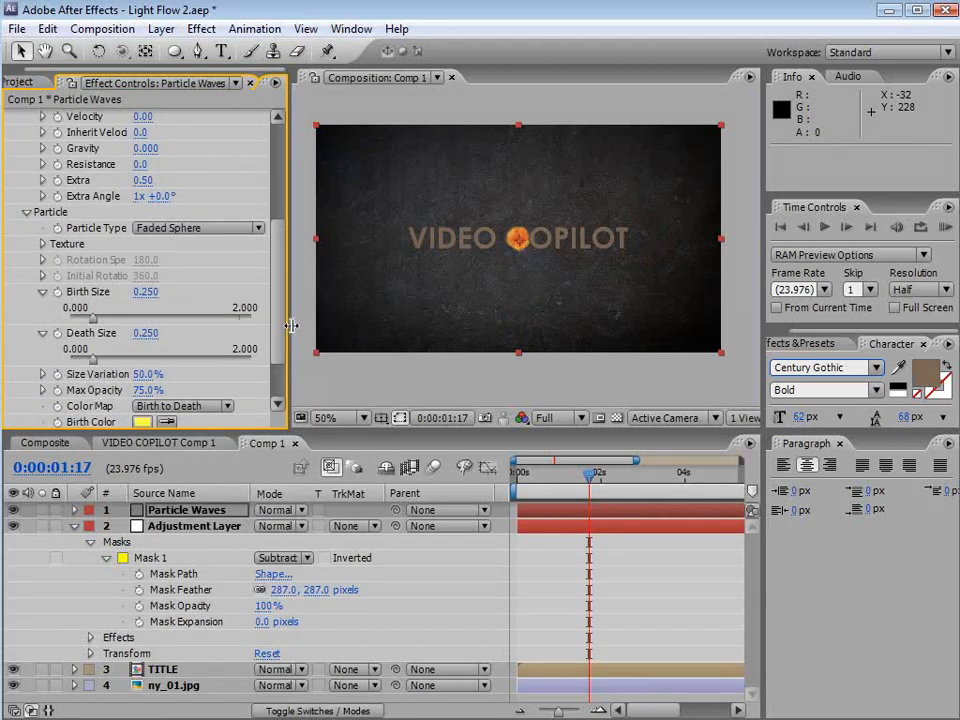
drag(591, 475, 632, 475)
Enlarge the Producer radius to about 0.6, 0.7 and 0.4 on X, Y and Z
drag(279, 339, 282, 254)
click(27, 253)
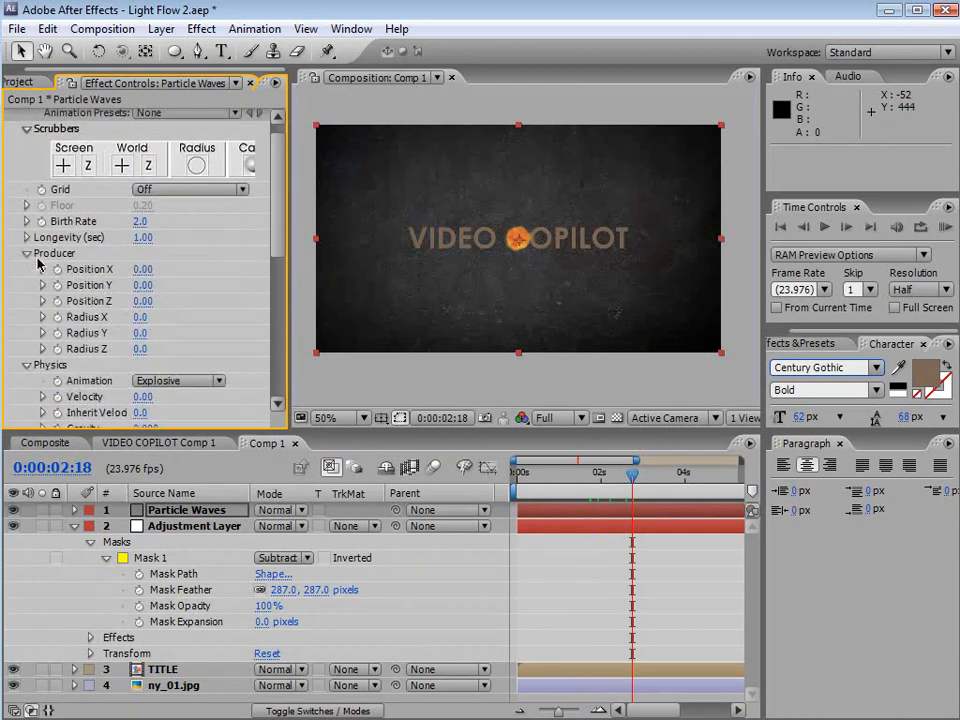
drag(140, 317, 150, 347)
Increase the particle Birth Size to about 1.88 and Death Size to about 1.97
drag(274, 240, 277, 345)
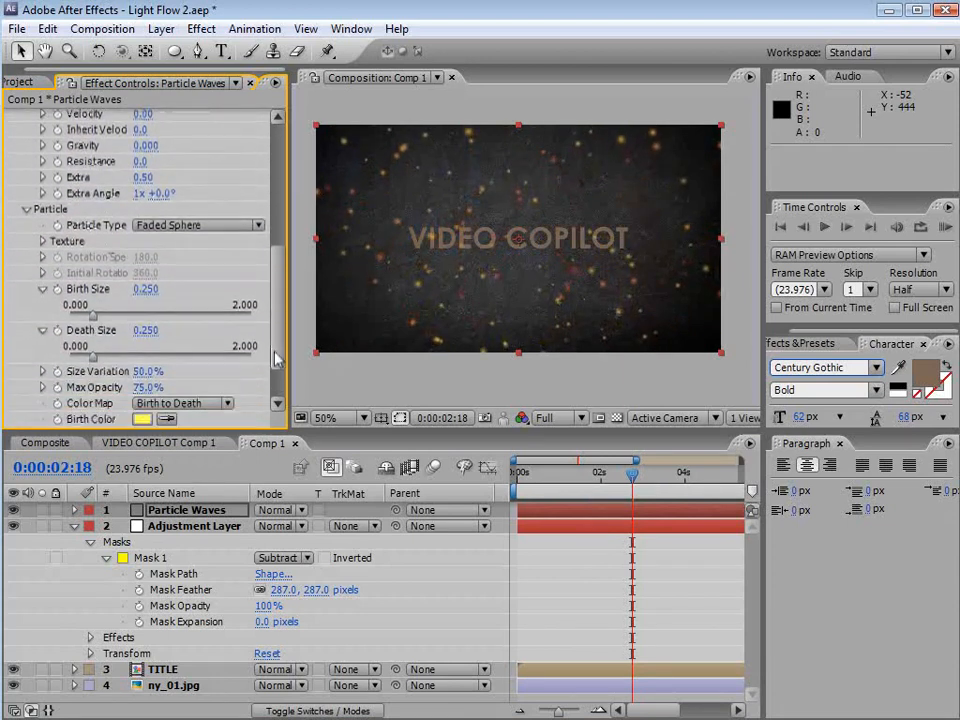
drag(146, 291, 259, 288)
drag(146, 330, 311, 326)
drag(158, 288, 210, 289)
scroll(269, 283, up, 1)
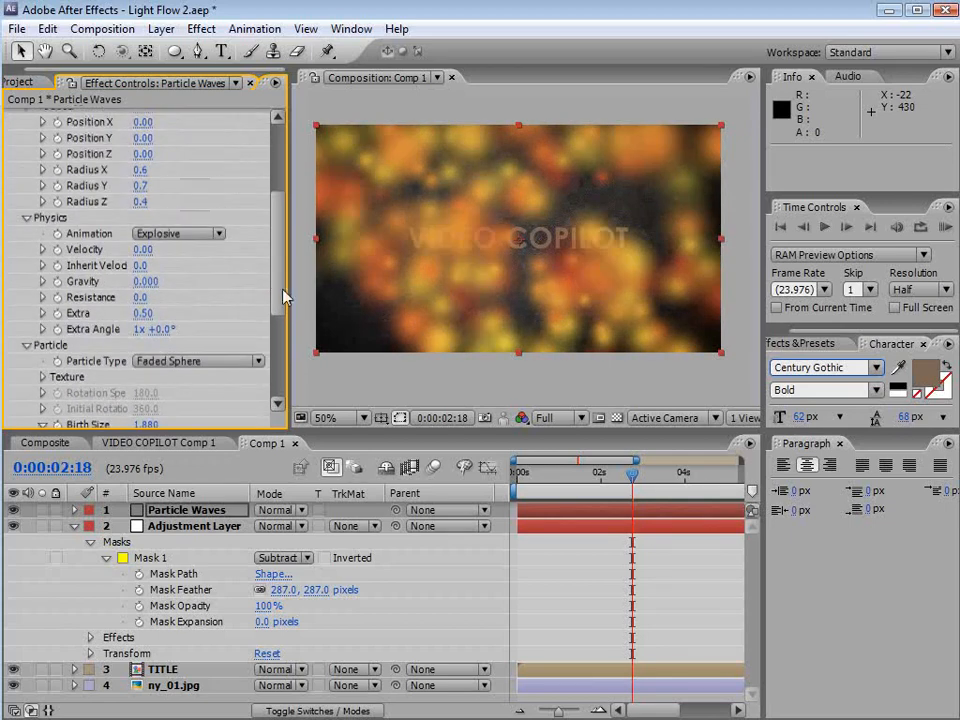
drag(588, 475, 608, 474)
Set the Physics Gravity to about 0.22
drag(143, 292, 246, 298)
drag(578, 475, 644, 475)
drag(151, 282, 138, 285)
drag(573, 489, 658, 491)
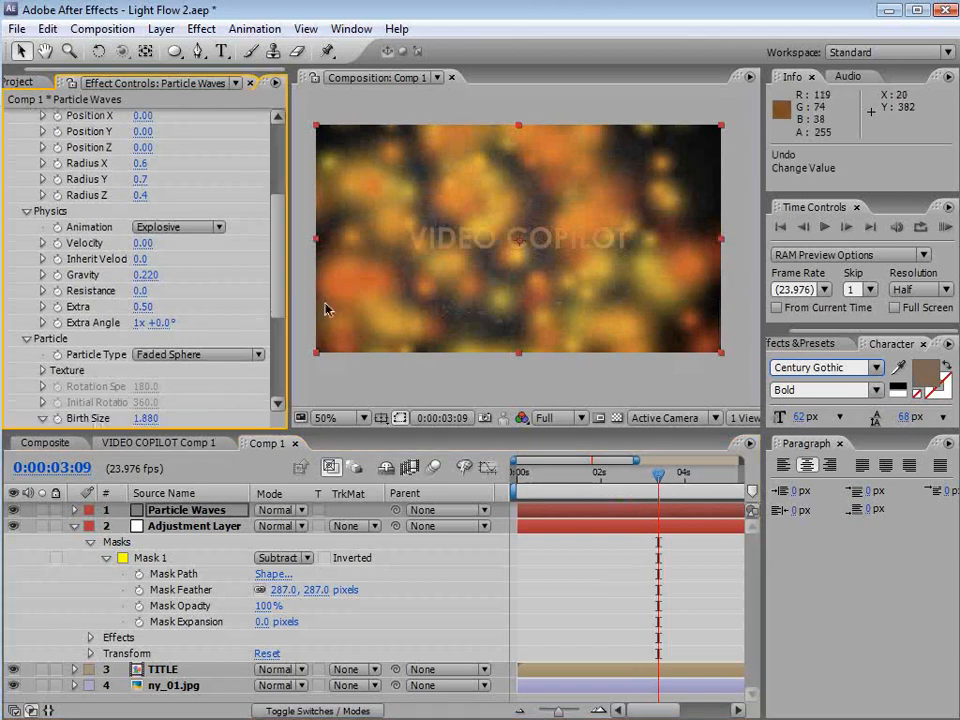
Change the particle Birth Color to a blue-grey
scroll(168, 381, down, 4)
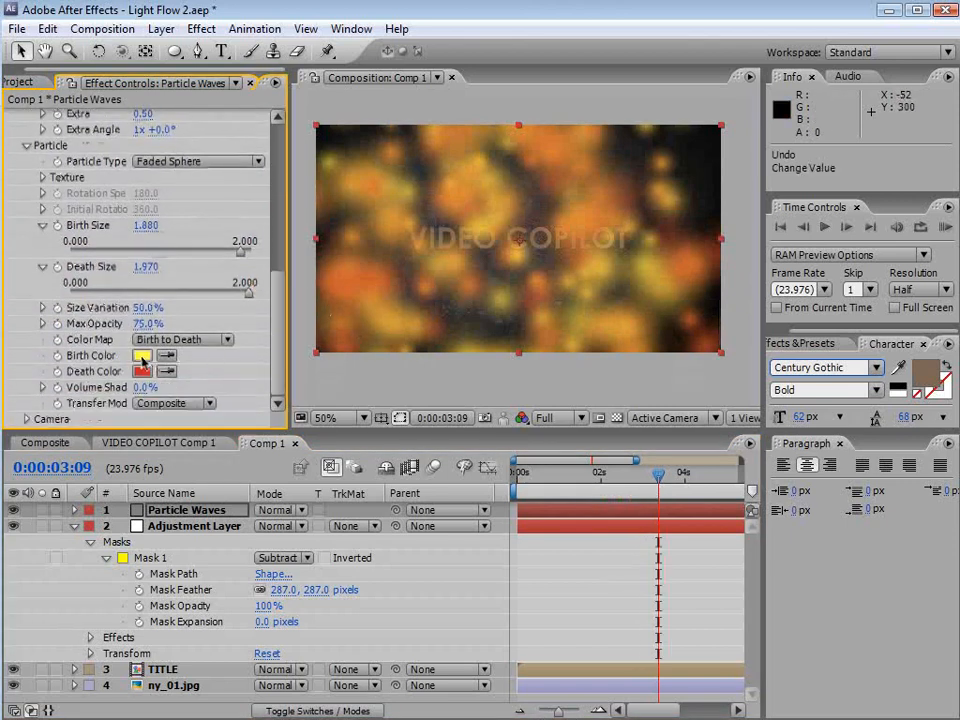
click(142, 356)
click(482, 504)
drag(369, 508, 295, 524)
click(647, 402)
Set the particle Death Color to dark blue-grey 3C4B56
click(142, 371)
click(258, 464)
click(483, 506)
drag(272, 542, 294, 557)
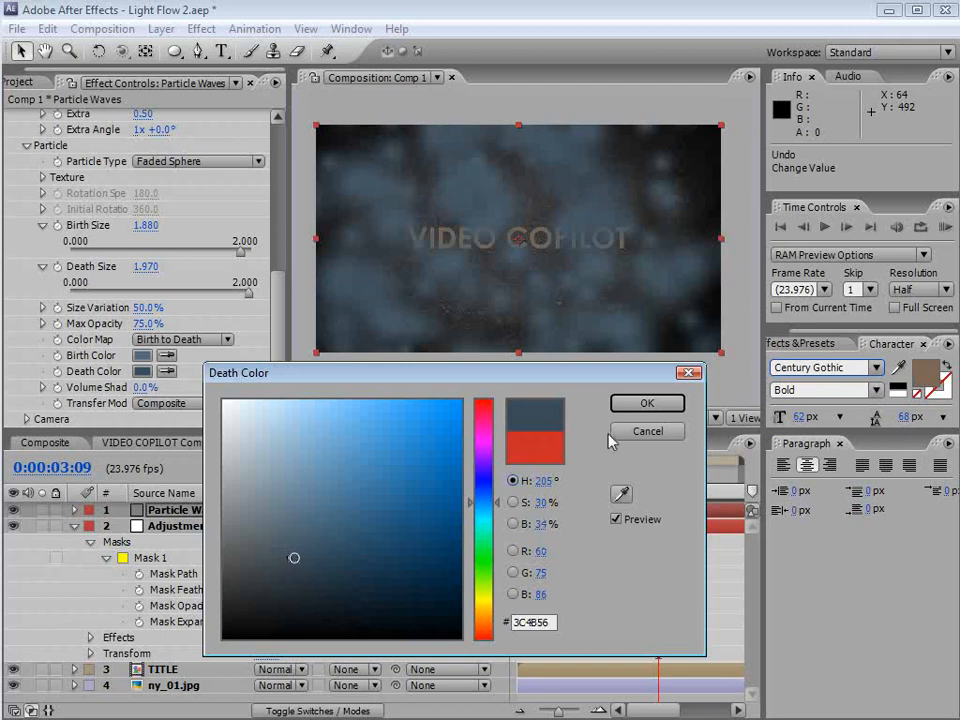
click(628, 405)
Raise Birth Size to 2.5 and Death Size to about 2.84, and lighten the Birth Color
drag(147, 225, 195, 224)
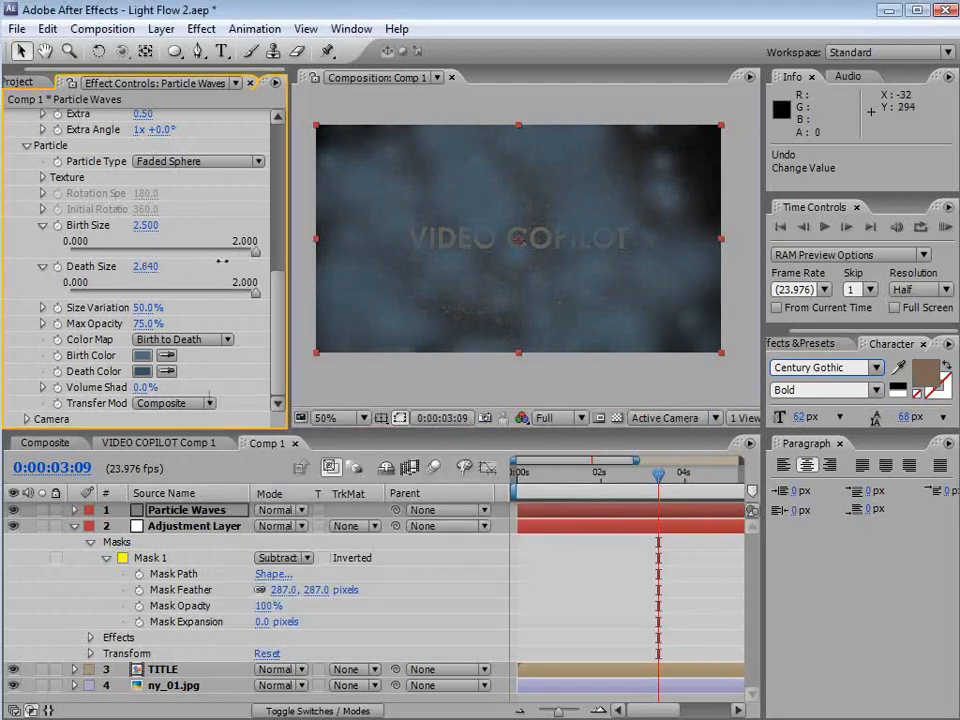
click(142, 355)
drag(291, 489, 253, 475)
click(641, 404)
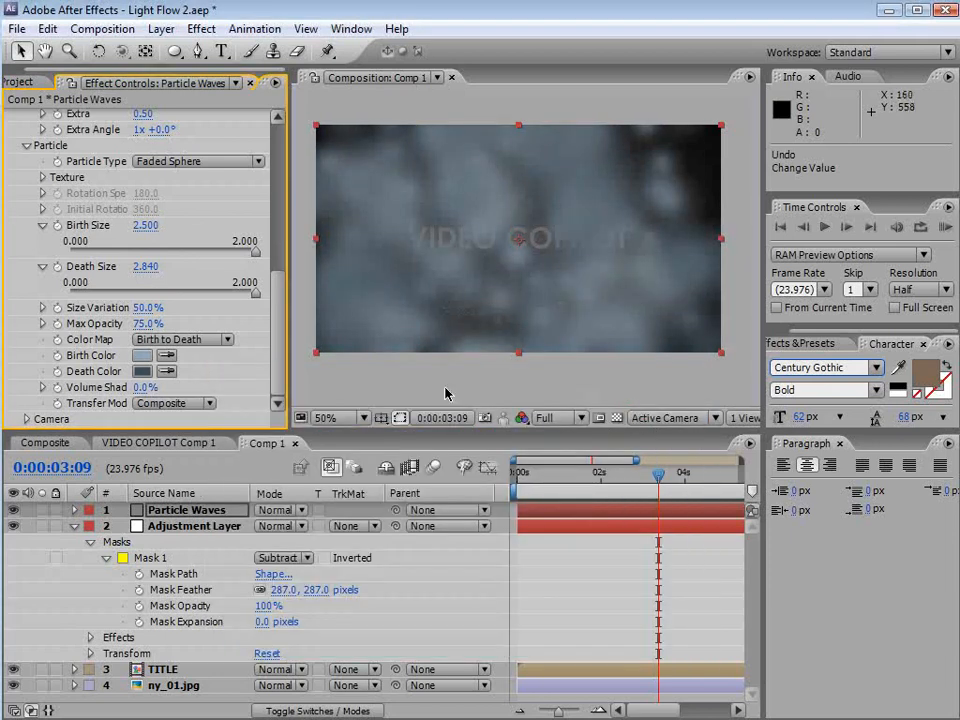
Adjust the particle Longevity and set Size Variation to 33%
drag(276, 386, 290, 197)
click(144, 258)
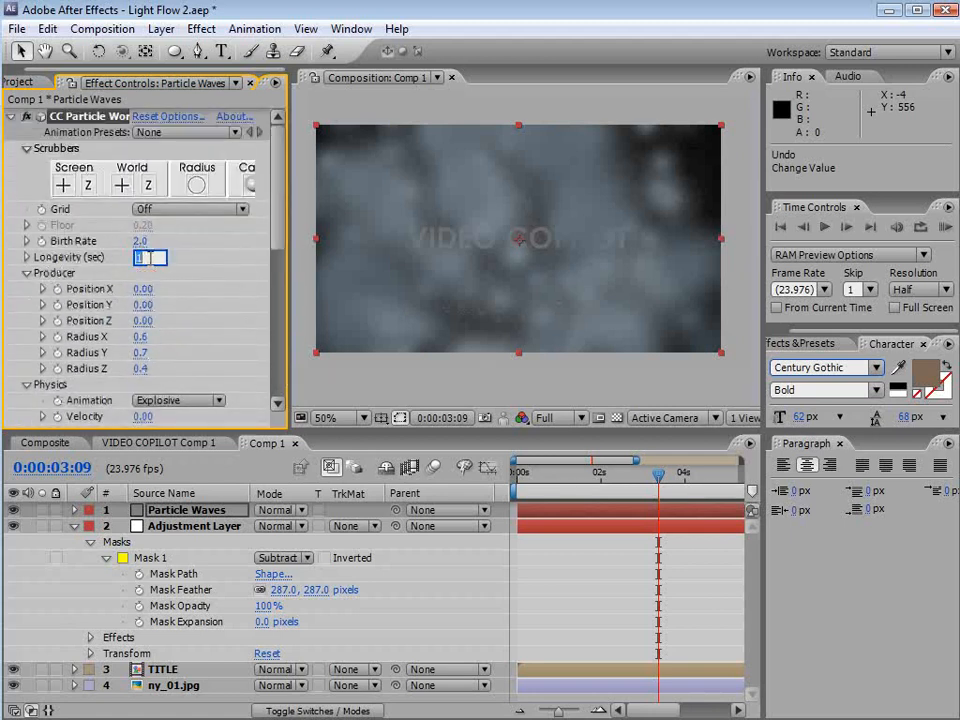
key(Return)
drag(543, 466, 672, 472)
drag(278, 216, 251, 355)
mouse_move(138, 311)
mouse_down()
mouse_move(162, 311)
mouse_move(140, 310)
mouse_up()
drag(651, 486, 619, 484)
Search the effects for mesh and apply Mesh Warp to the Particle Waves layer
key(ctrl+5)
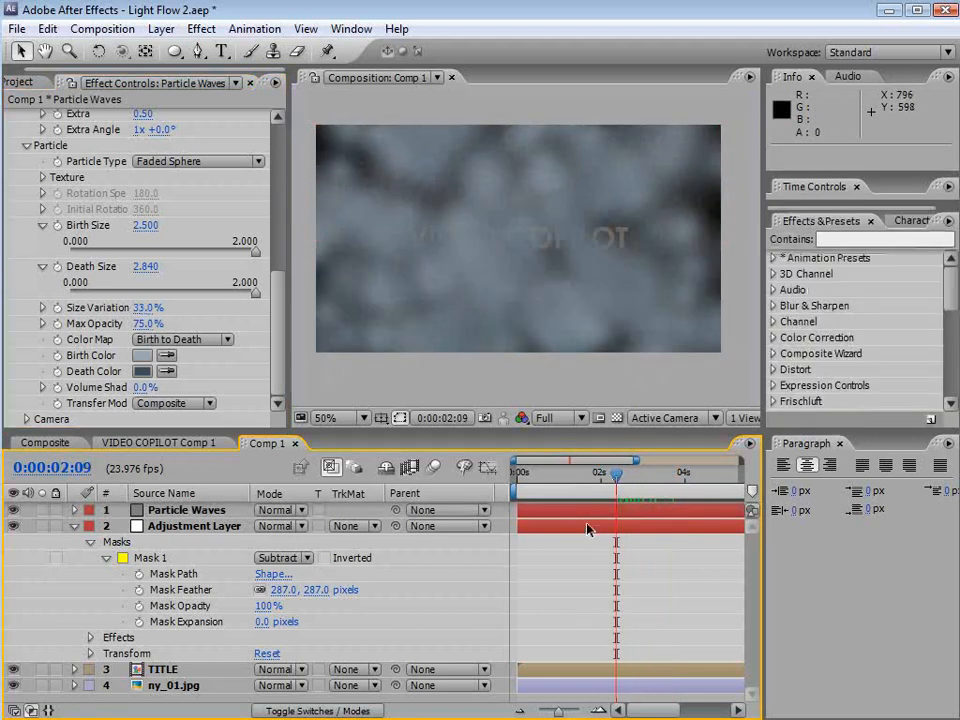
click(587, 512)
click(847, 239)
text(mesh w)
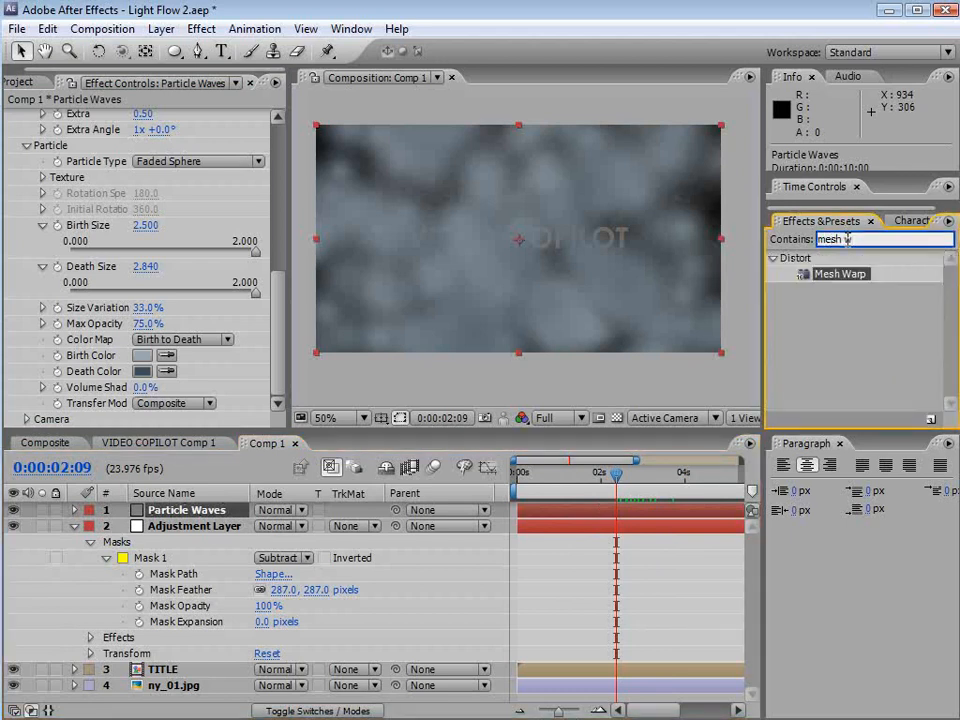
drag(840, 279, 197, 510)
Set the Mesh Warp Rows and Columns to 3
click(135, 371)
text(3)
key(Tab)
text(3)
key(Return)
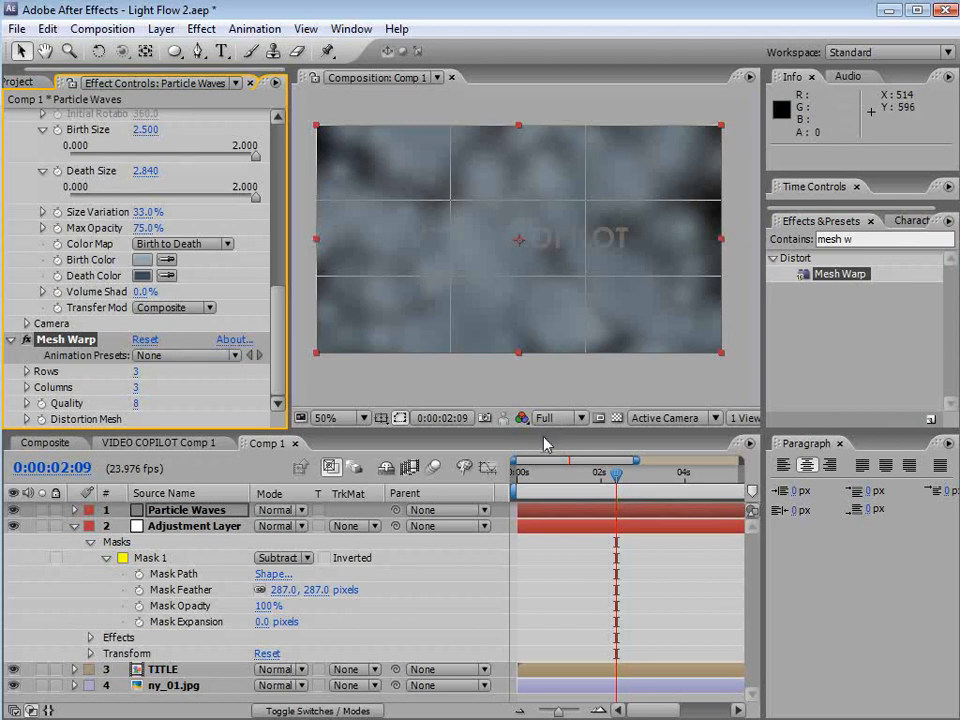
Warp the particles by moving the Mesh Warp grid points into a swirling flow
drag(547, 430, 547, 523)
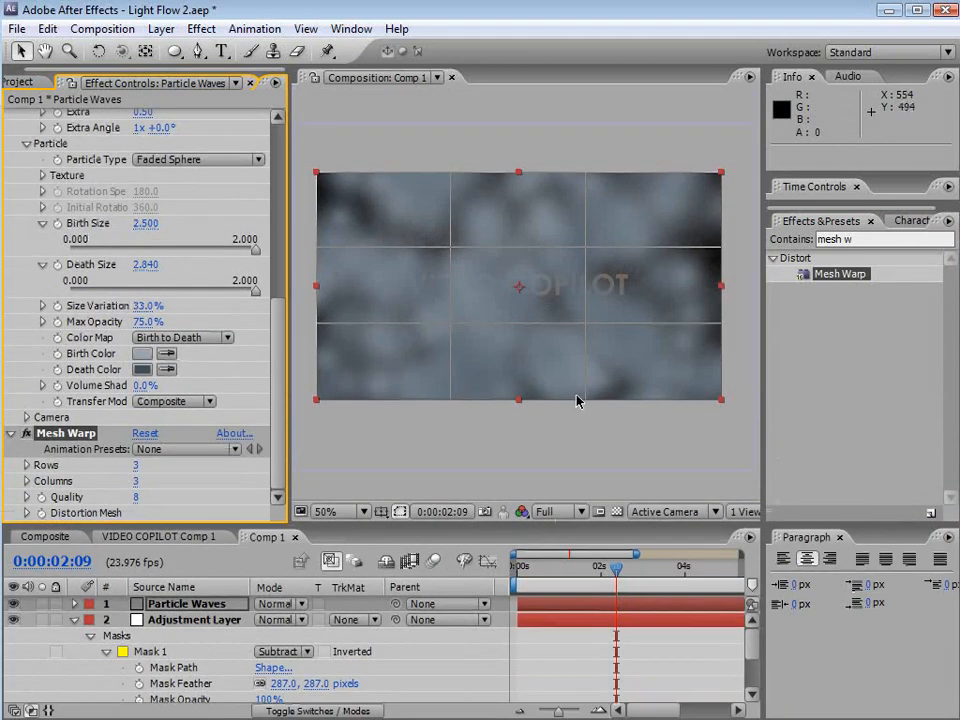
drag(588, 568, 628, 568)
click(450, 323)
drag(450, 323, 562, 255)
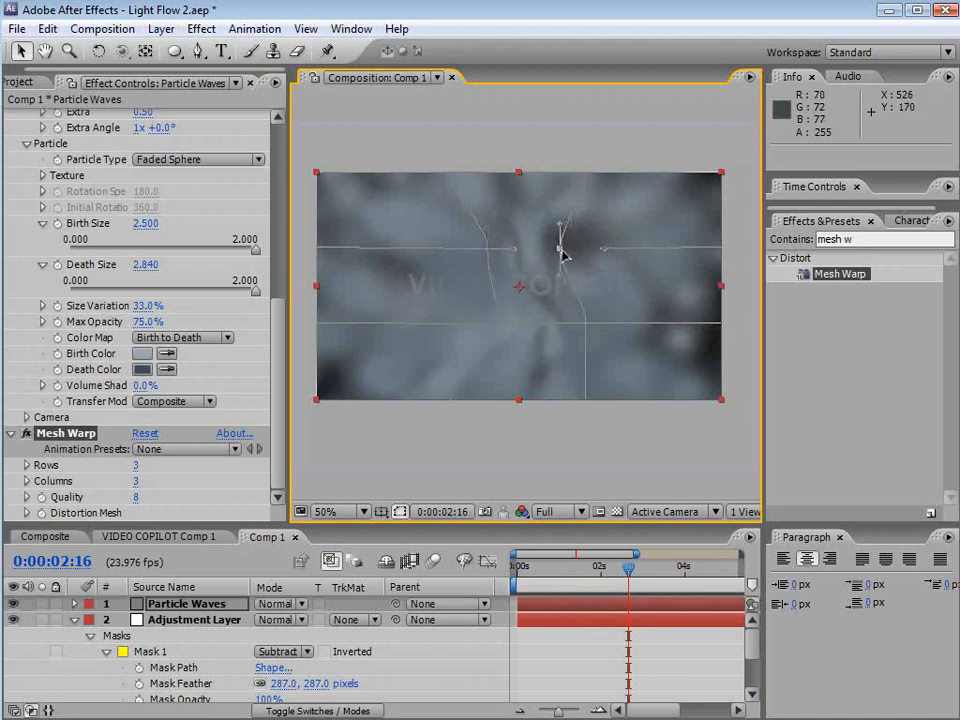
drag(585, 326, 545, 330)
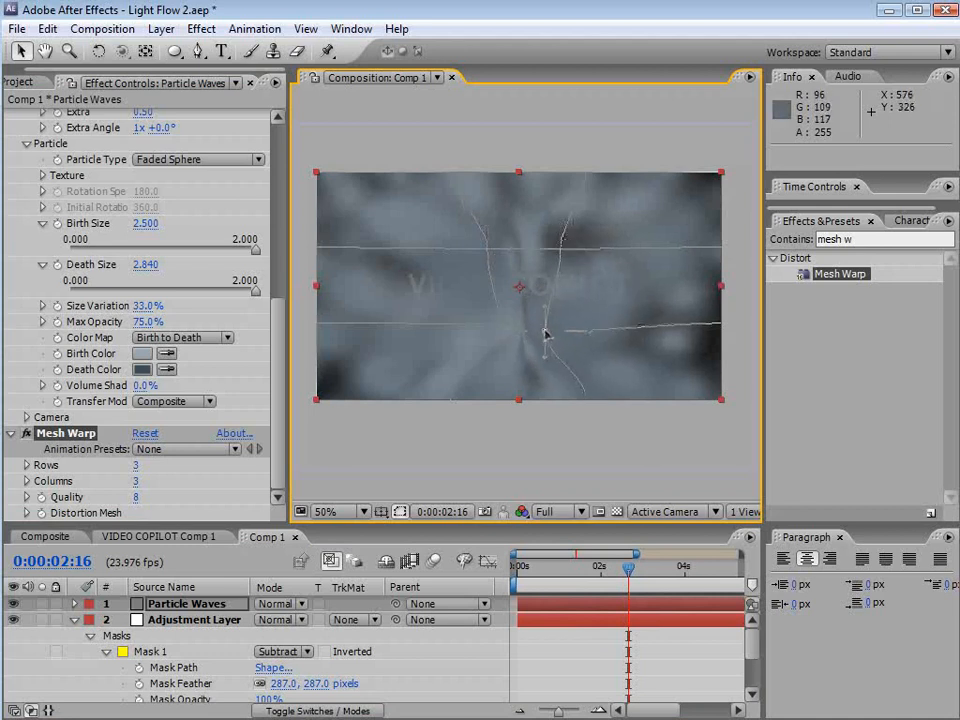
drag(584, 401, 545, 410)
drag(449, 401, 438, 401)
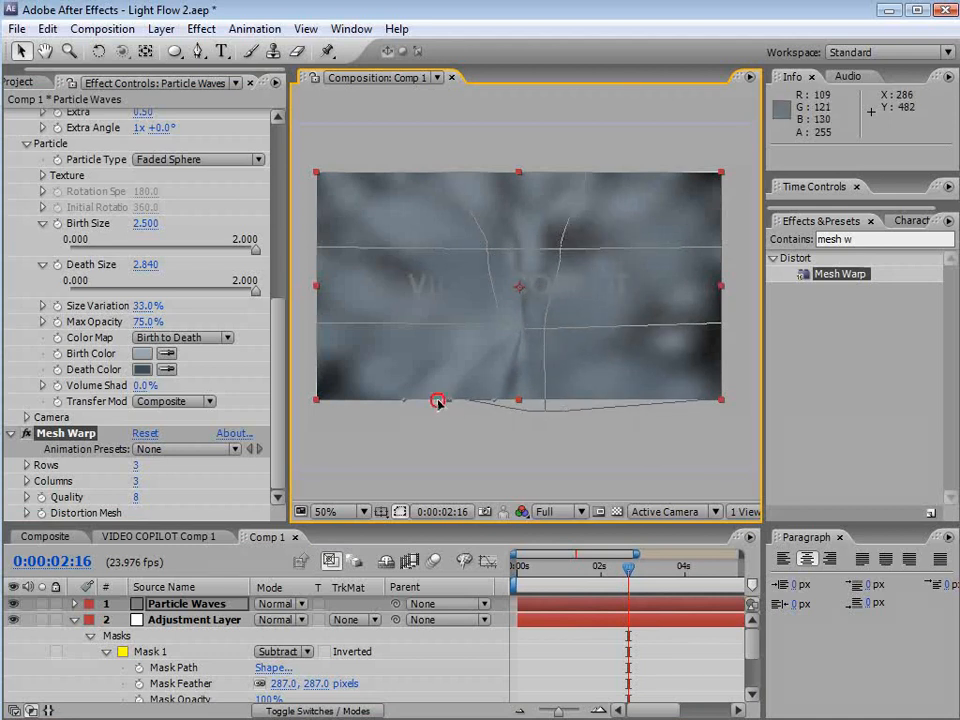
drag(564, 252, 594, 220)
drag(545, 329, 540, 329)
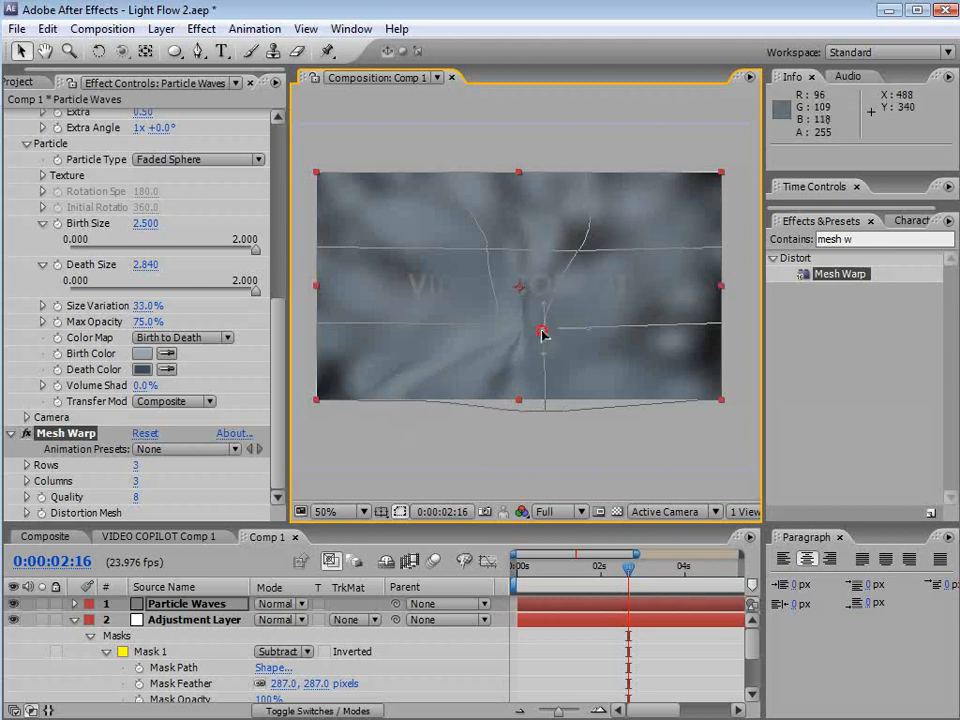
drag(488, 249, 506, 208)
drag(497, 324, 488, 327)
mouse_move(441, 176)
mouse_down()
mouse_move(459, 142)
mouse_move(445, 178)
mouse_up()
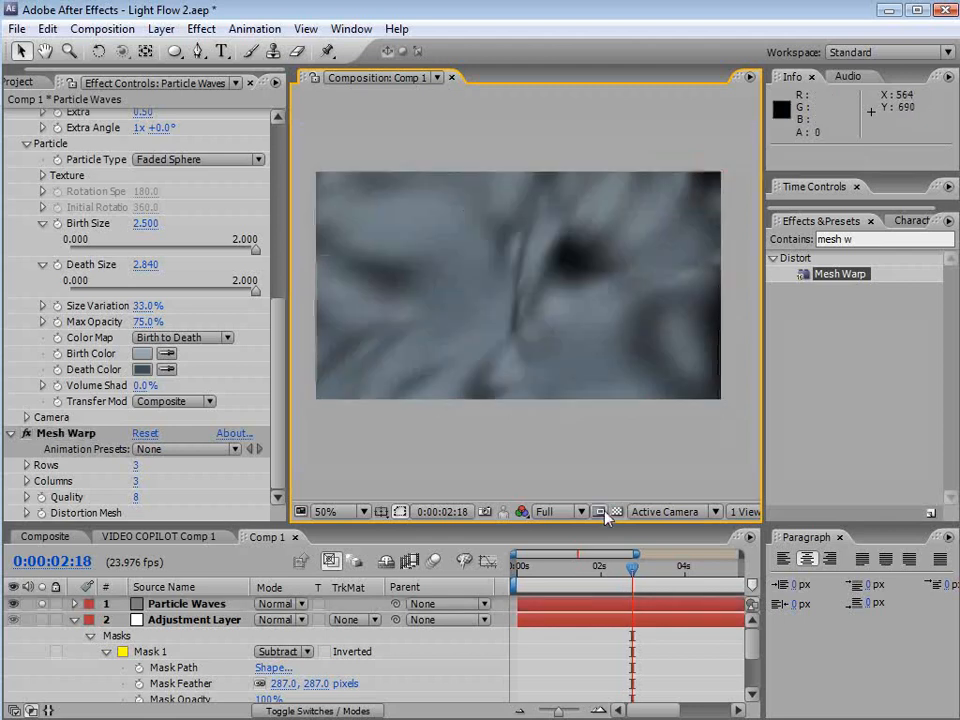
Scrub the timeline to preview the warped particles and select the Particle Waves layer
click(573, 569)
drag(573, 569, 648, 585)
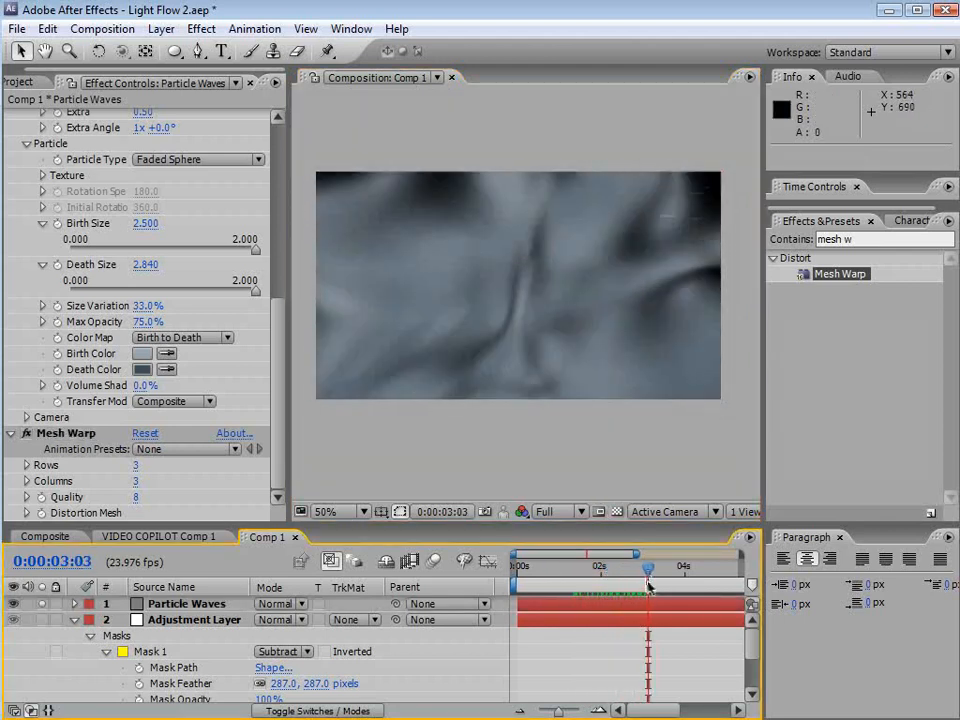
click(184, 604)
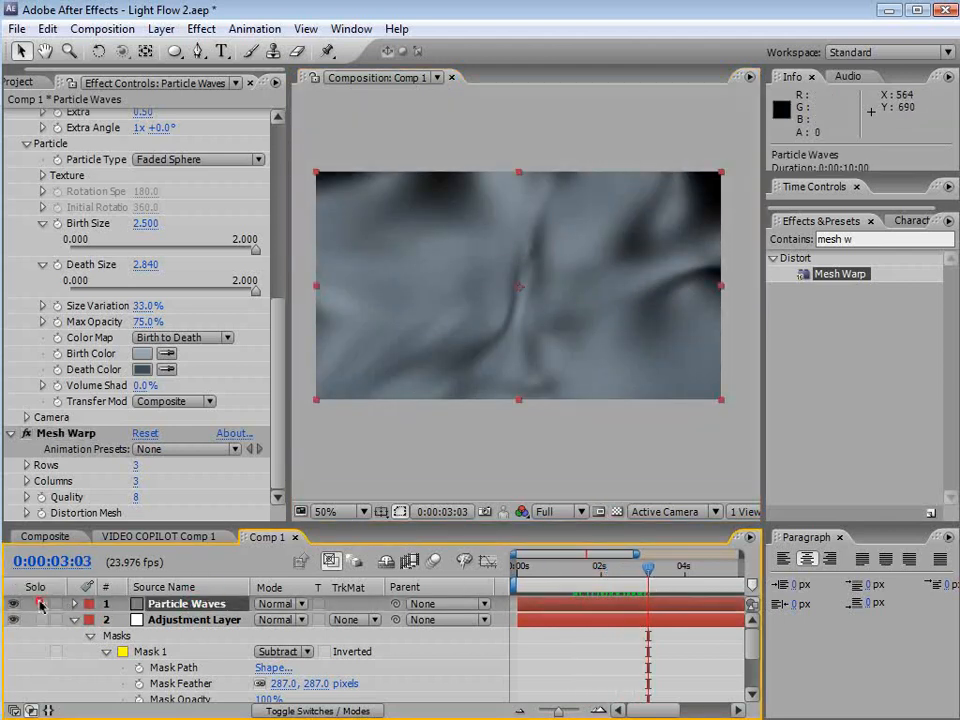
Set the Particle Waves layer's blending mode to Screen and lower its opacity
click(41, 603)
click(266, 604)
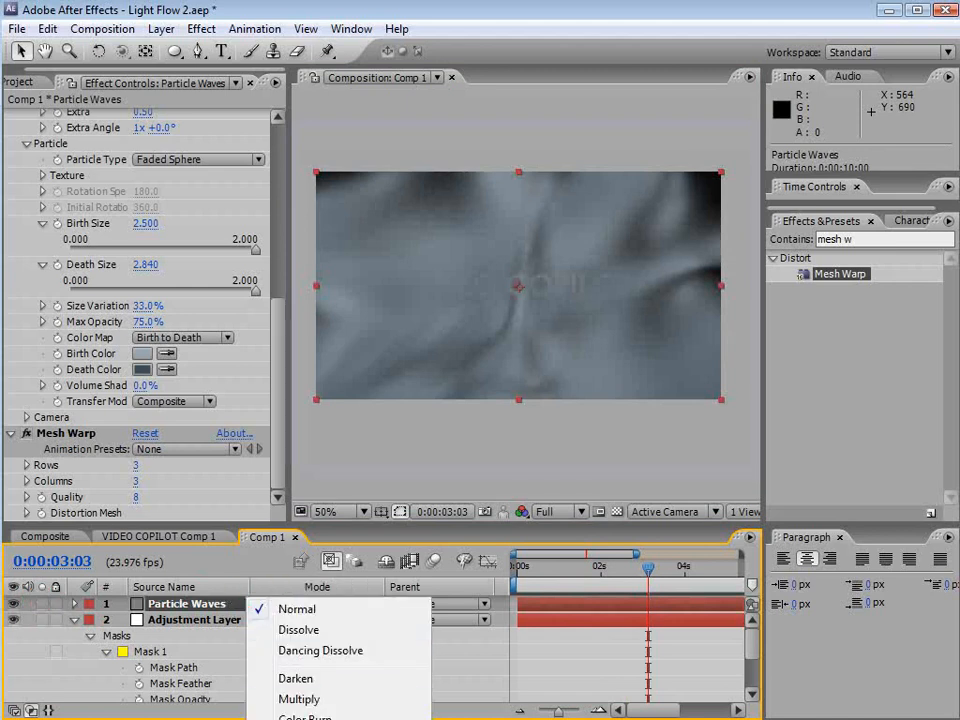
click(290, 718)
key(t)
drag(262, 620, 156, 623)
drag(563, 565, 629, 590)
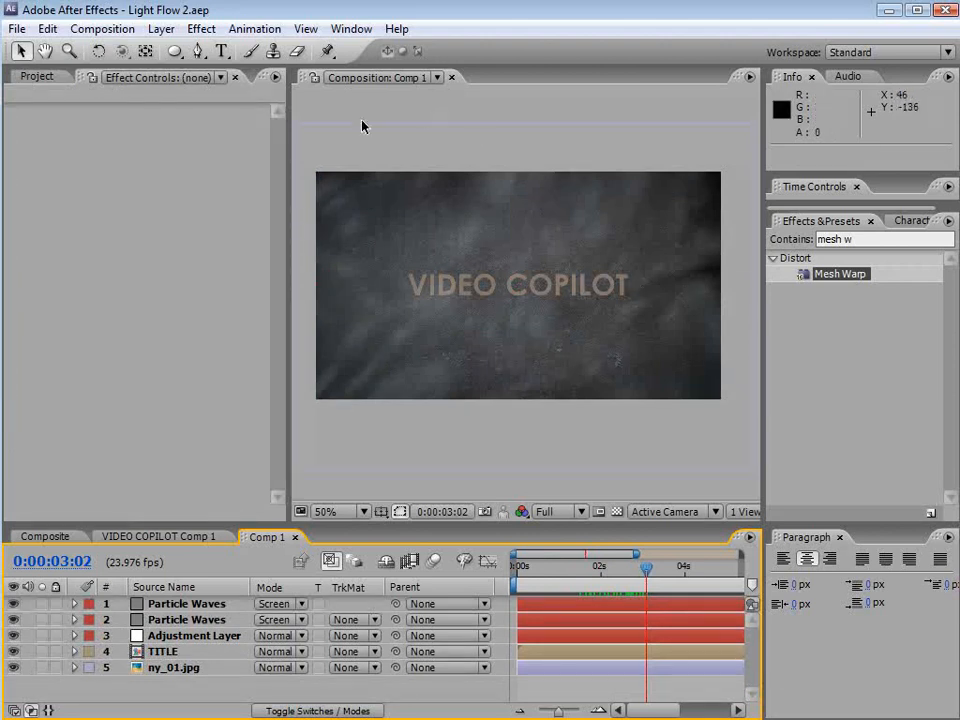
Create a new composition-sized solid named small particles
click(162, 28)
mouse_move(160, 50)
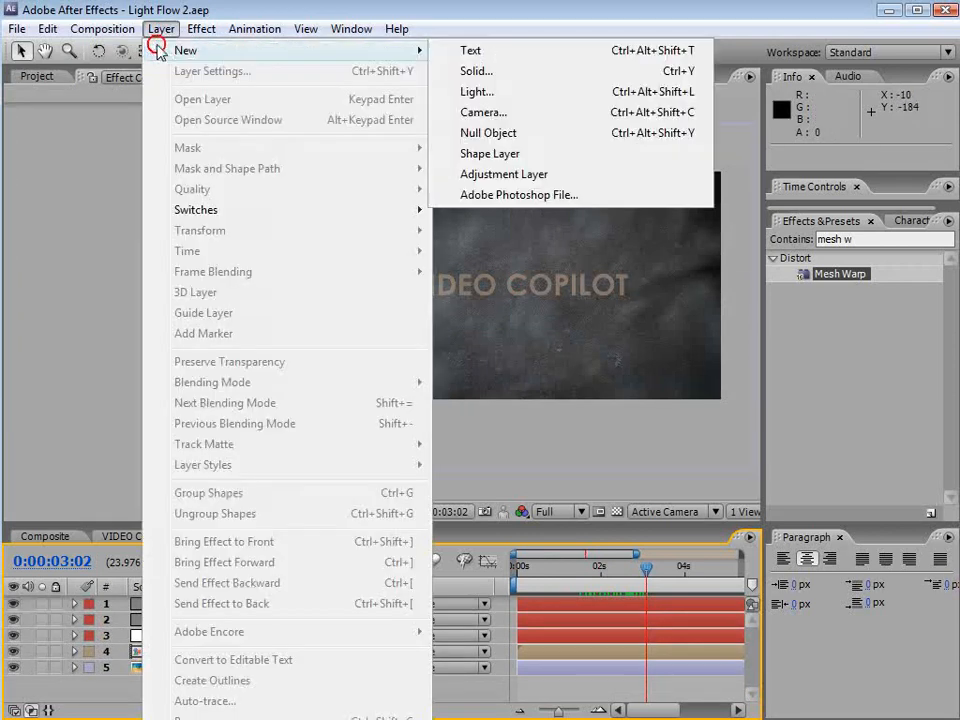
click(504, 72)
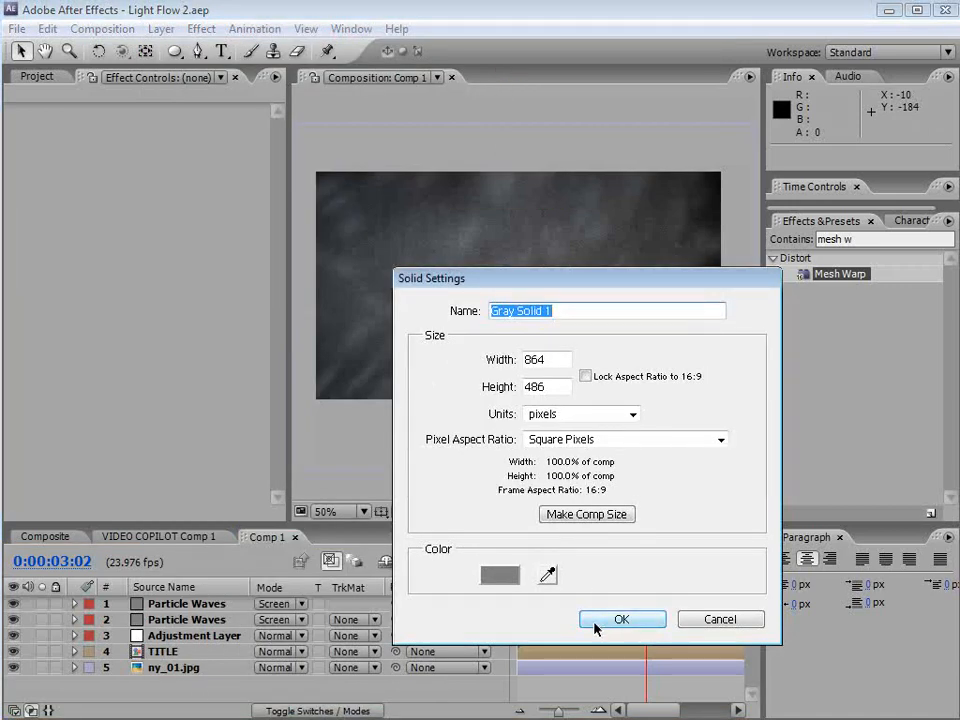
text(small particles)
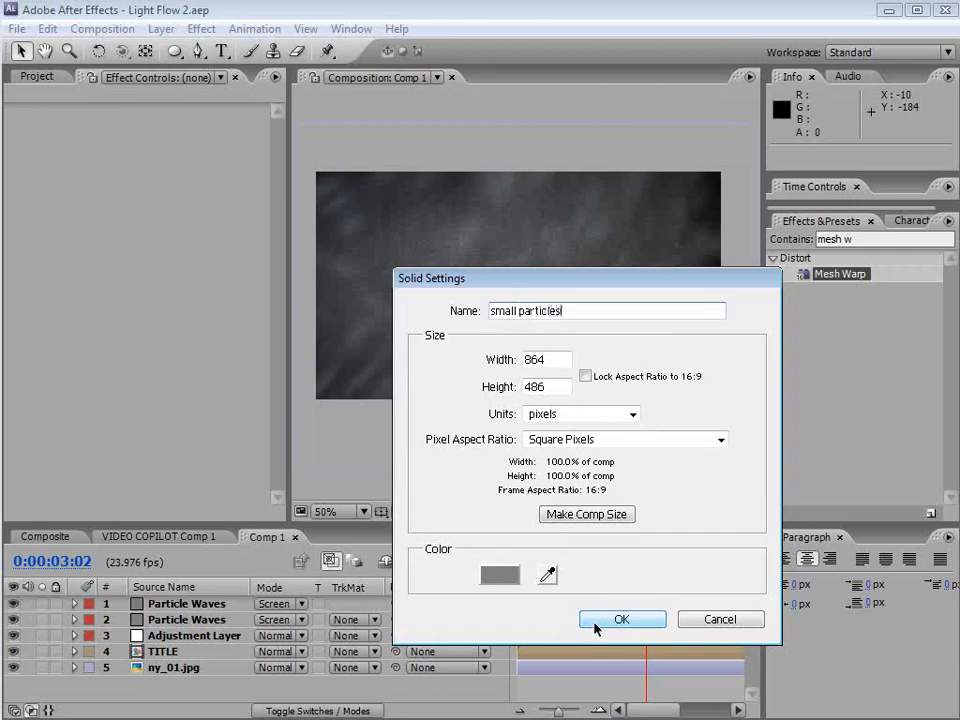
click(620, 620)
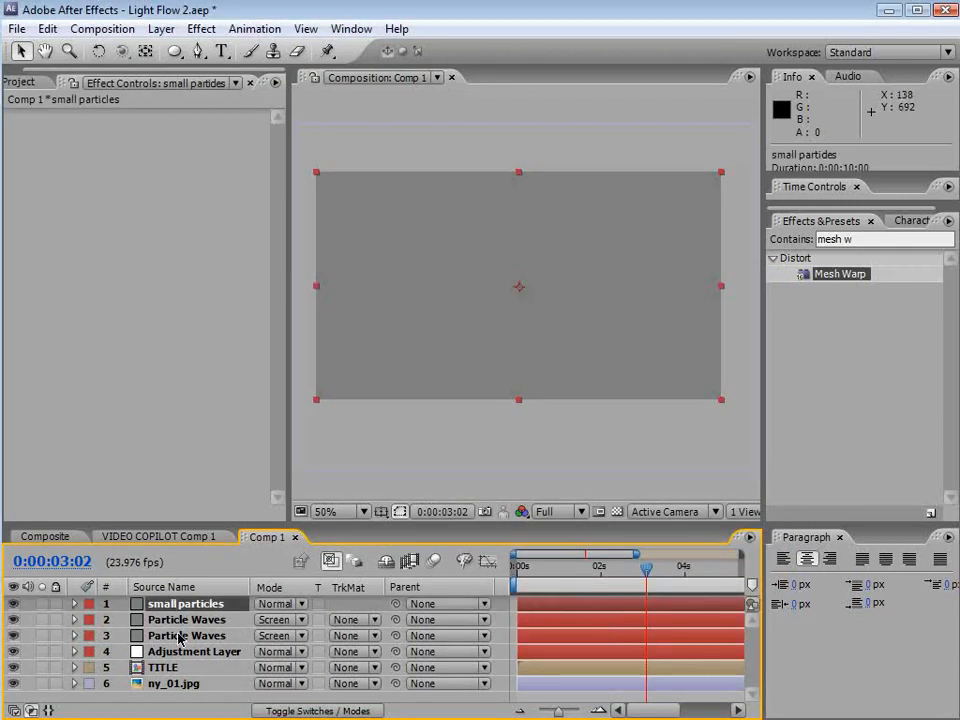
Give the small particles layer a blue label and apply CC Particle World to it
click(89, 604)
click(130, 719)
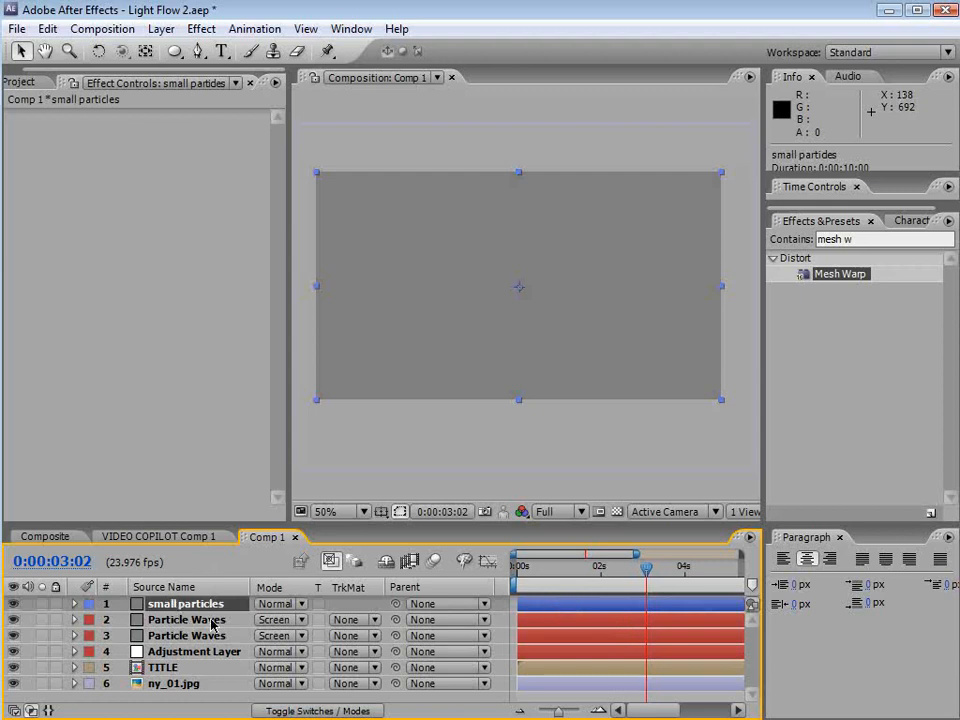
click(201, 28)
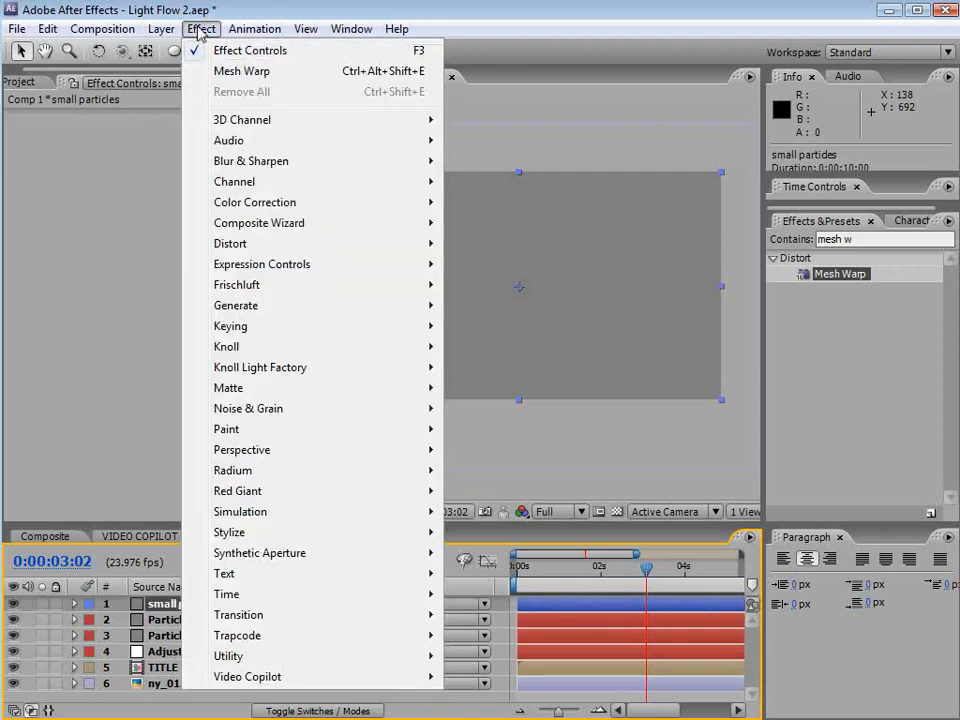
click(256, 514)
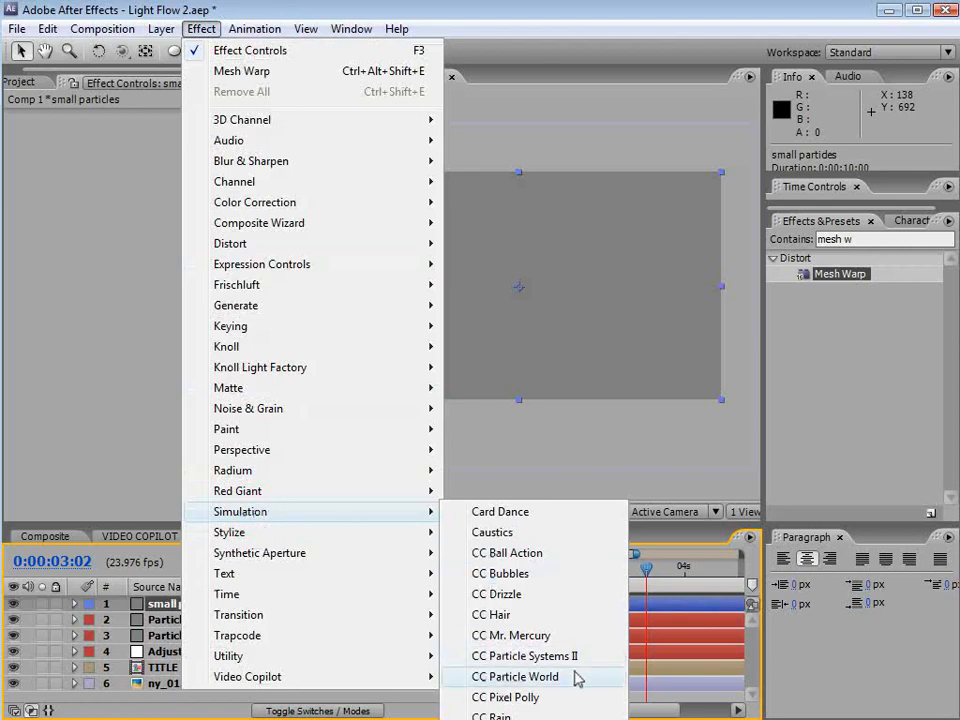
click(516, 677)
click(155, 213)
click(200, 125)
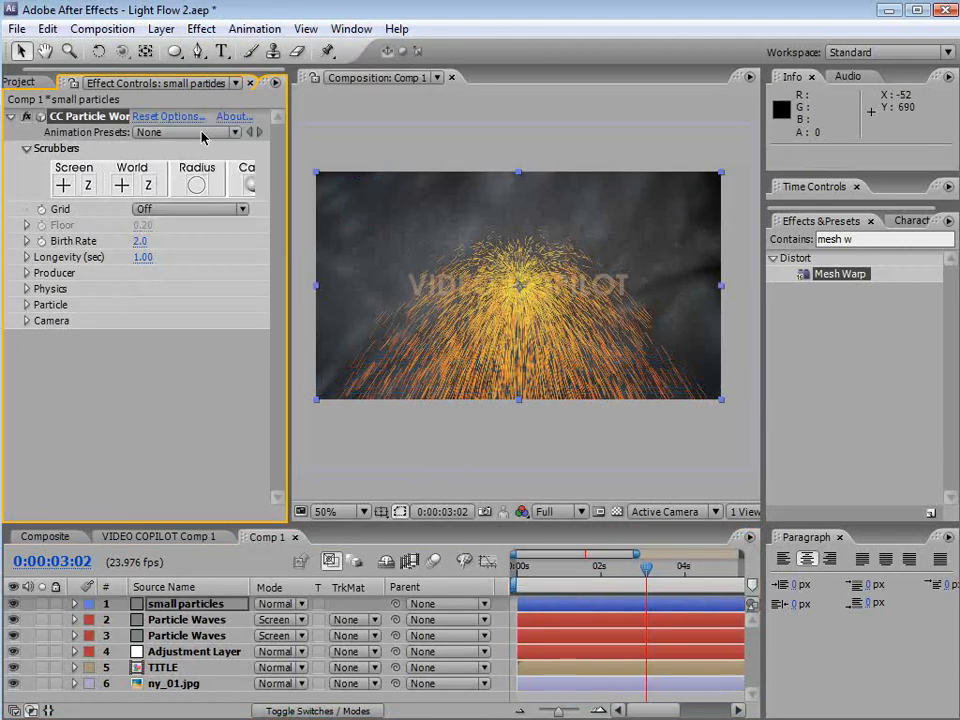
Set the particle Physics Velocity and Gravity to 0
click(26, 289)
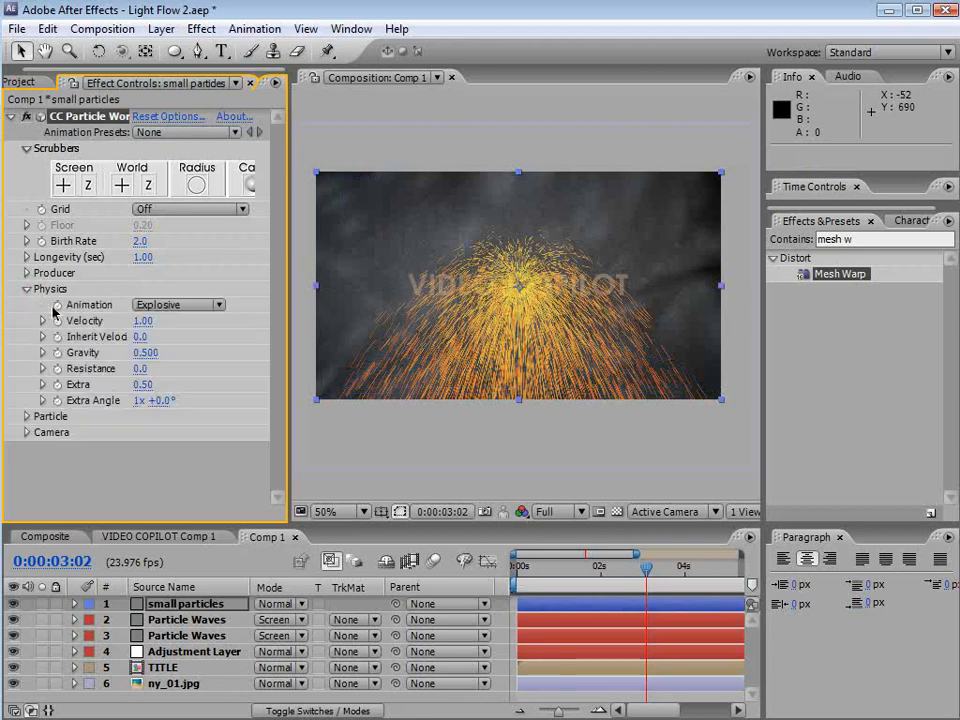
click(139, 322)
key(Return)
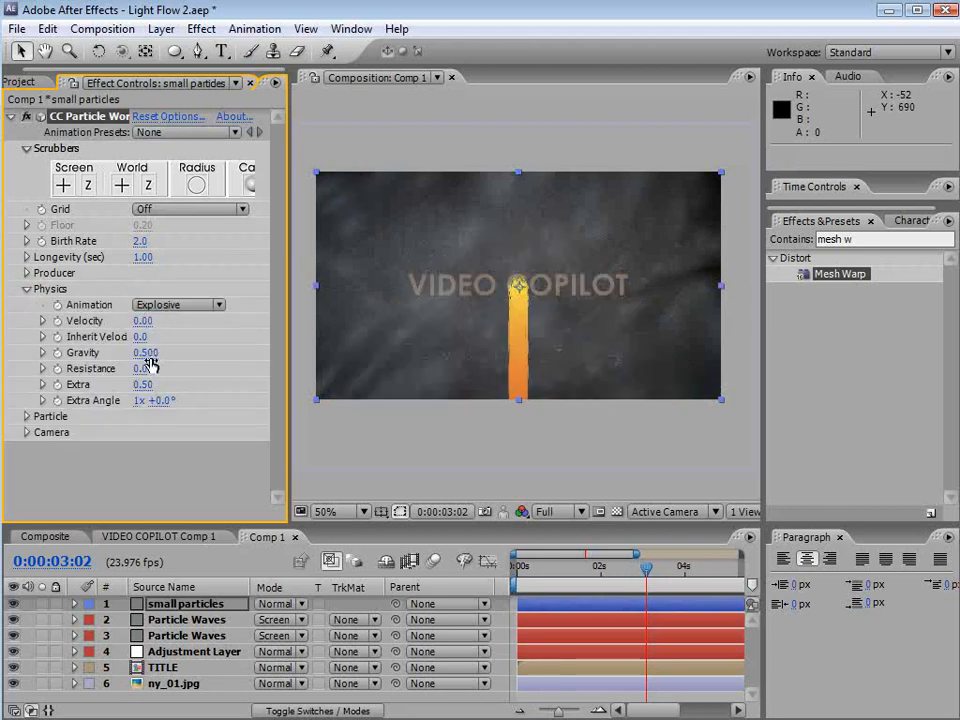
click(145, 353)
text(0)
key(Return)
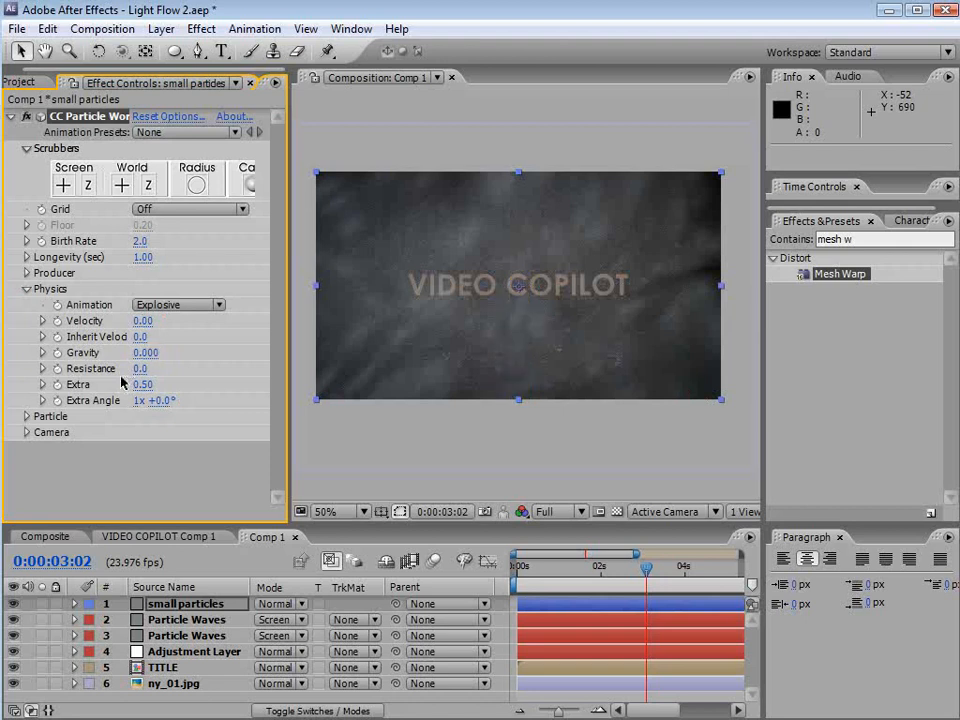
Change the Particle Type to Faded Sphere
click(25, 417)
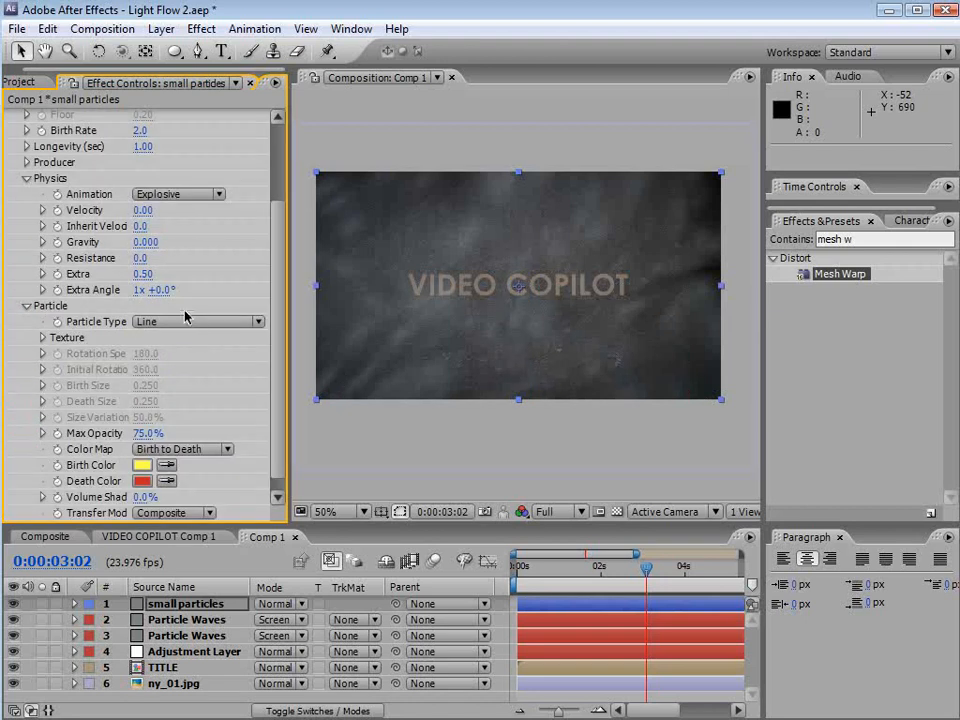
click(185, 316)
click(186, 397)
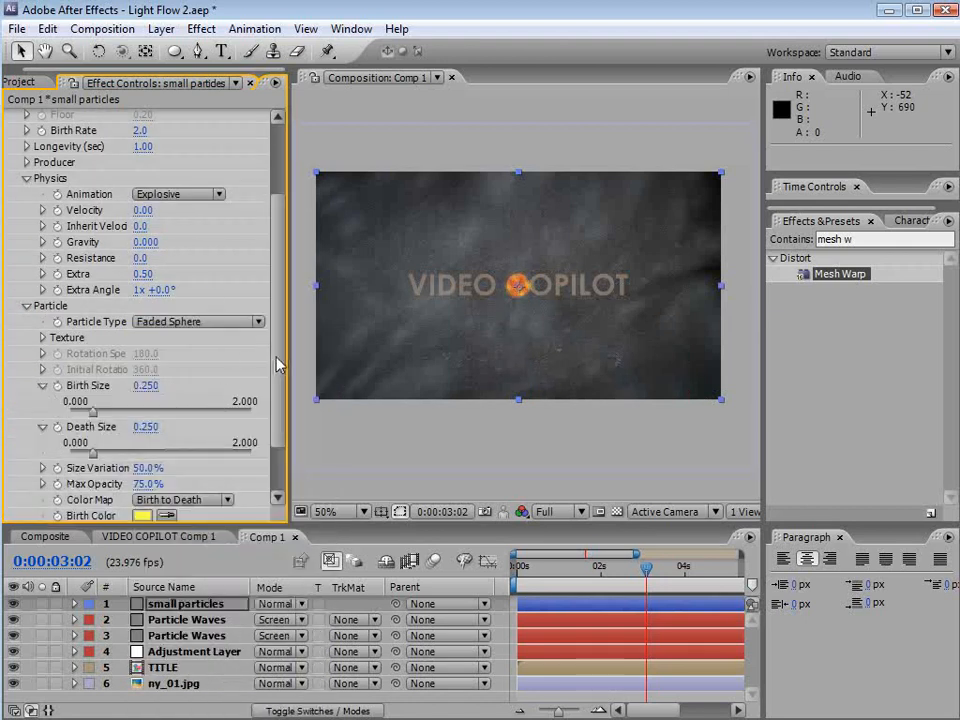
Expand the Producer settings and widen the emitter Radius X to 0.6
scroll(279, 370, up, 3)
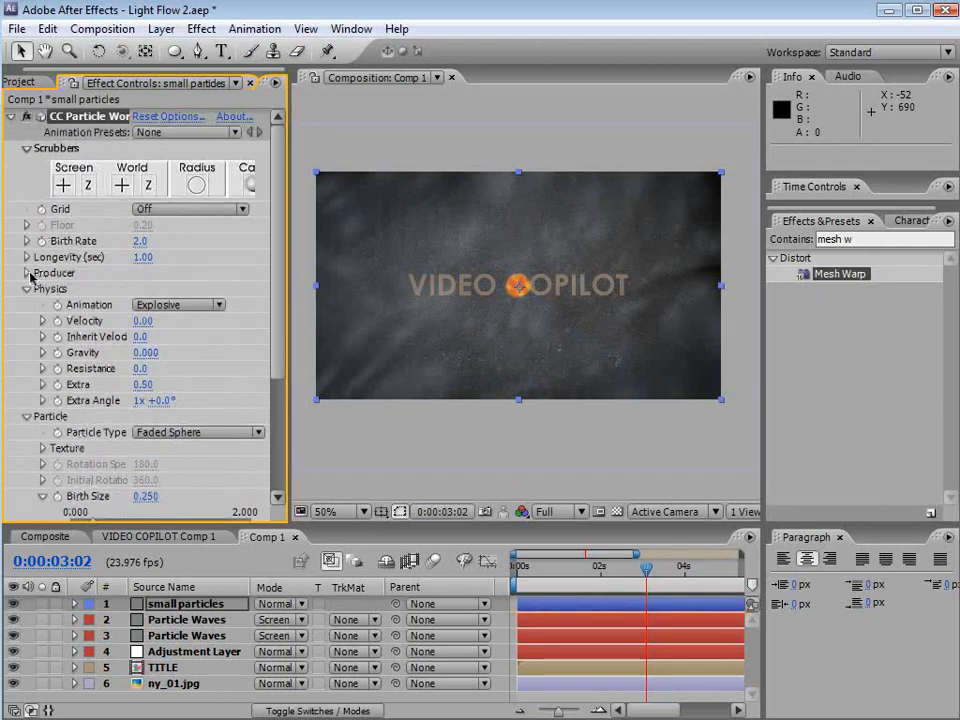
click(27, 273)
mouse_move(143, 338)
mouse_down()
mouse_move(184, 335)
mouse_move(167, 349)
mouse_move(192, 355)
mouse_move(167, 360)
mouse_move(172, 351)
mouse_move(148, 336)
mouse_up()
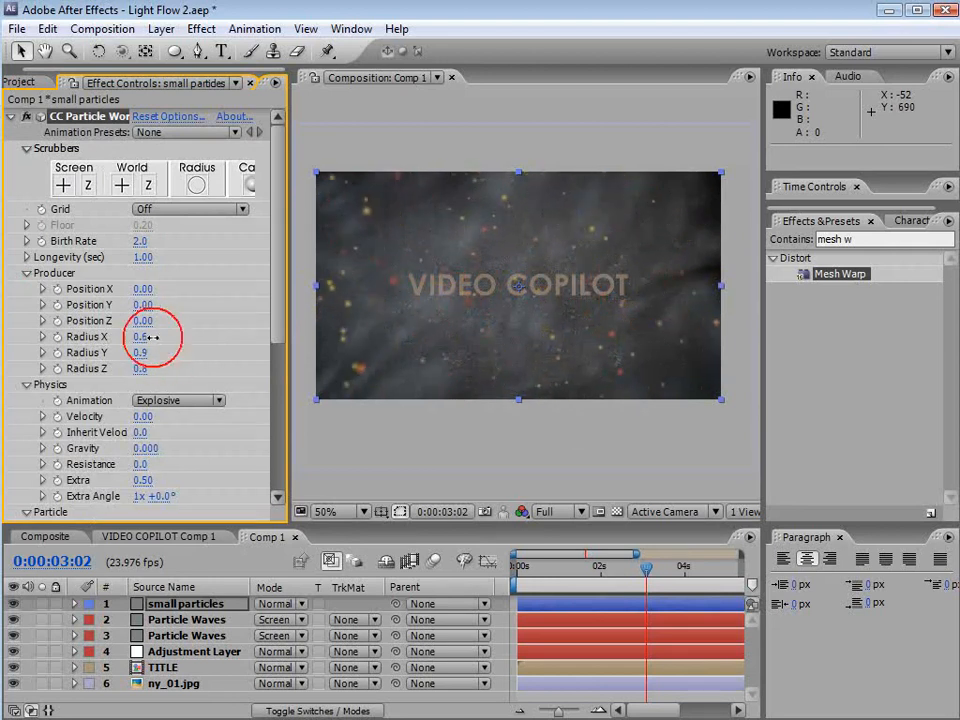
Shrink the particle Birth Size to 0.090 and Death Size to 0.070
drag(276, 332, 274, 452)
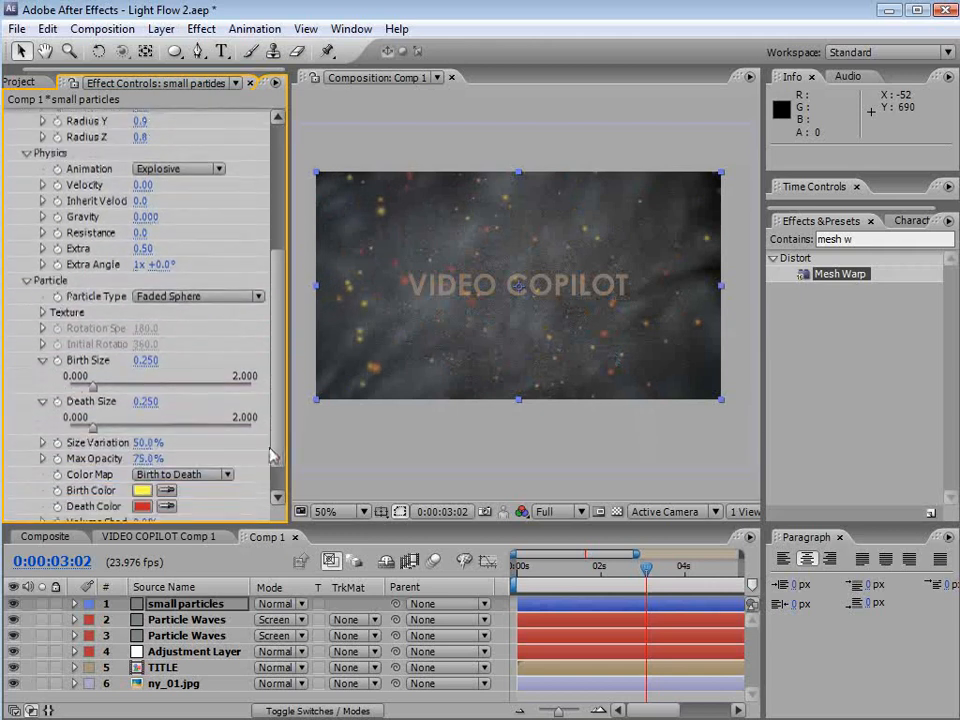
click(143, 348)
drag(143, 348, 116, 349)
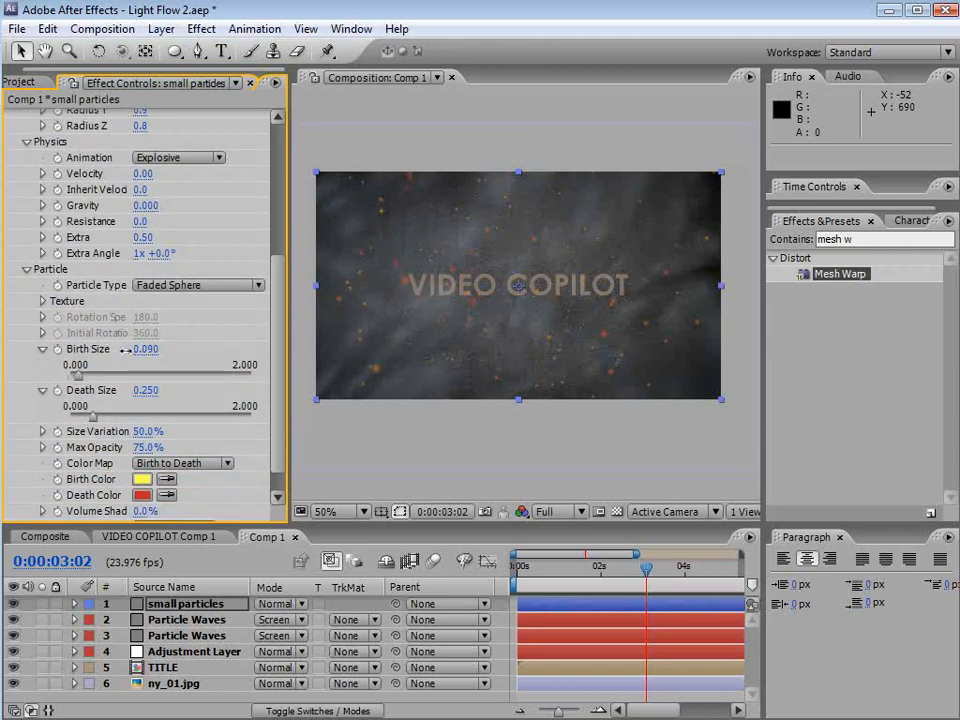
drag(148, 392, 97, 387)
Raise the Birth Rate to 9.6 and Longevity to 2.00 seconds
scroll(587, 321, up, 1)
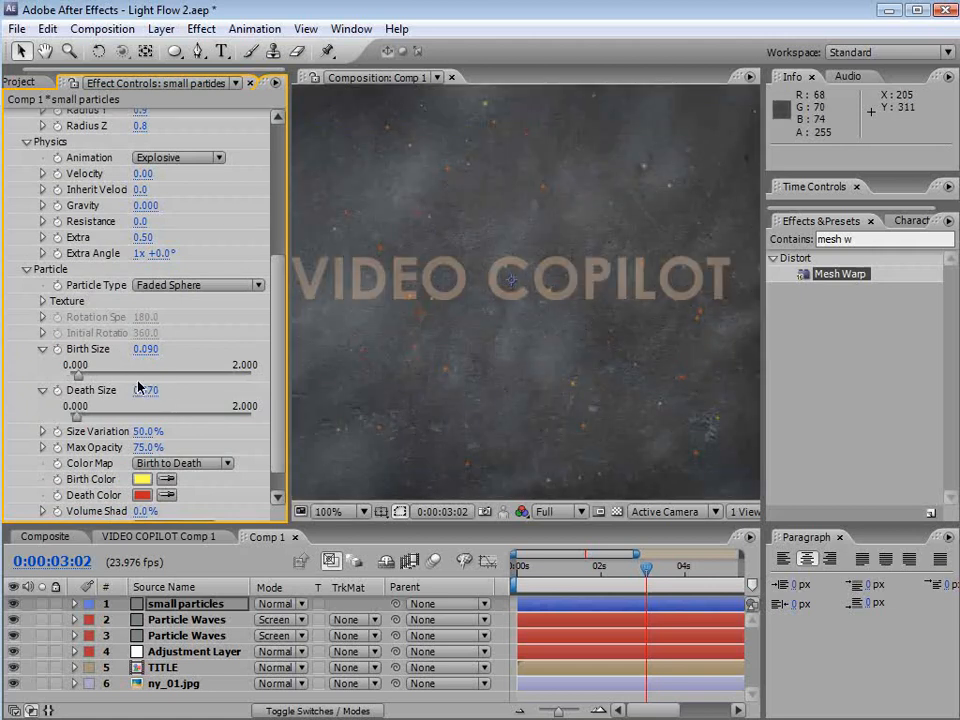
drag(286, 420, 194, 236)
click(144, 257)
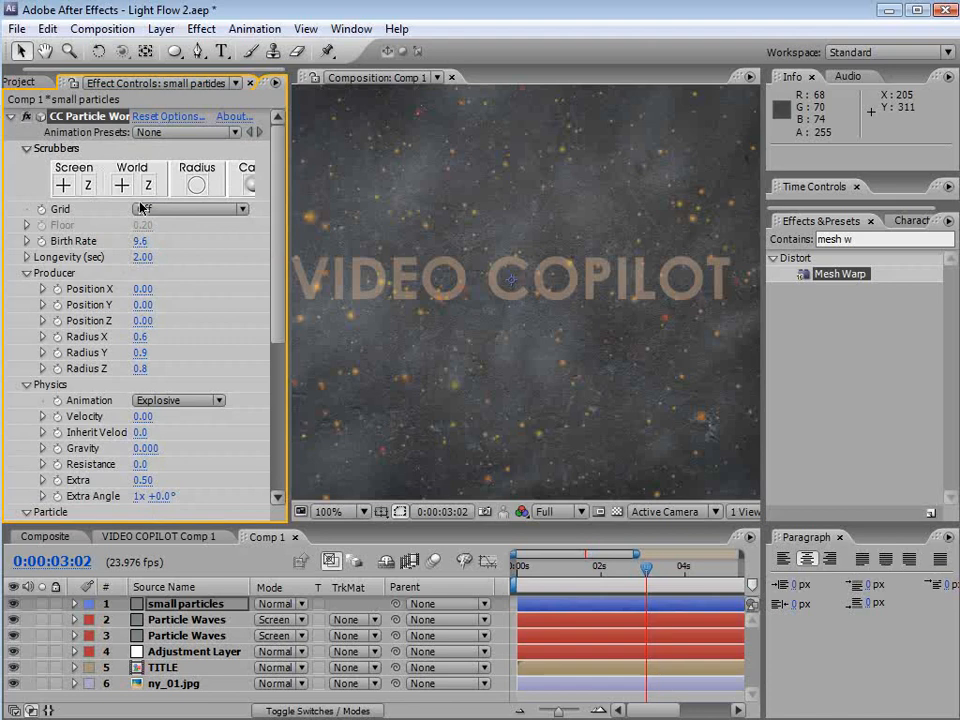
mouse_move(646, 567)
mouse_down()
mouse_move(592, 565)
mouse_move(656, 573)
mouse_up()
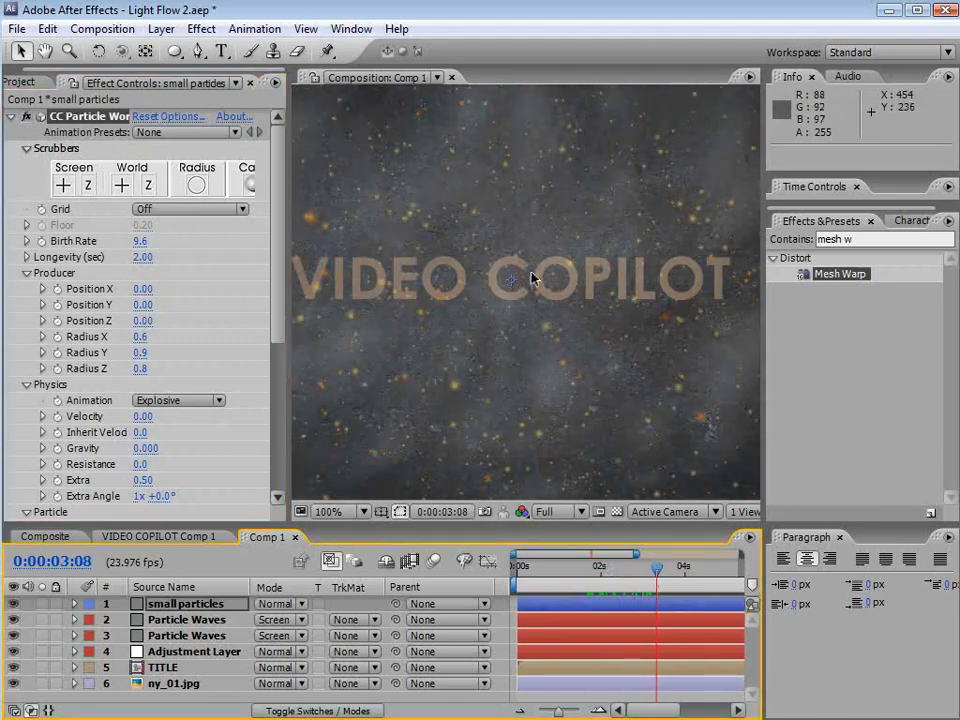
Set the particle Birth Color to a pale yellow, E7DDA3
key(grave)
key(grave)
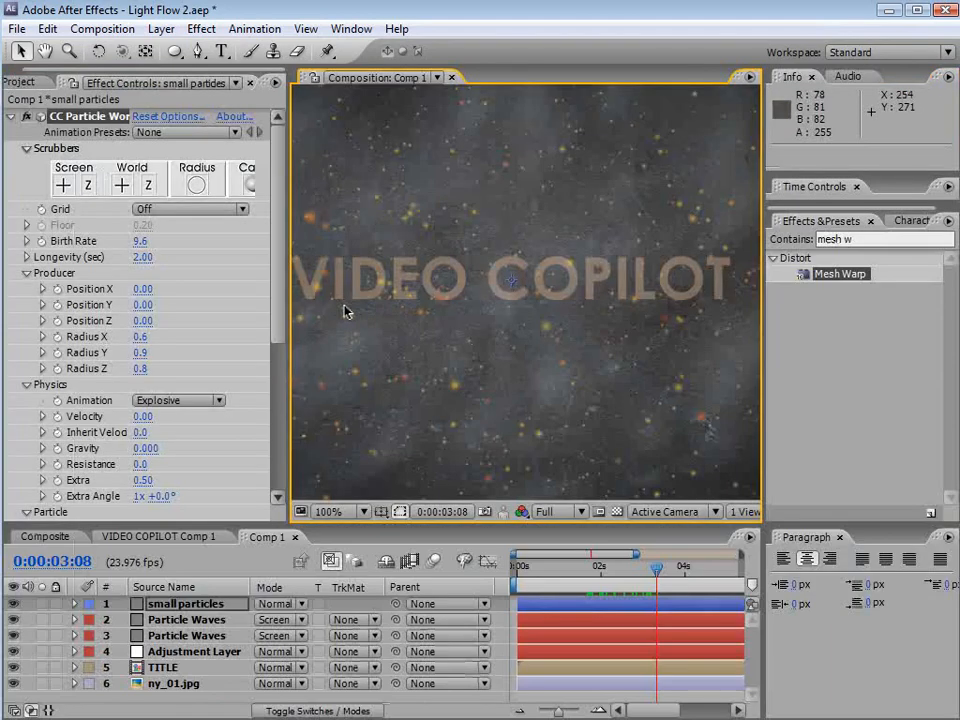
scroll(285, 330, down, 6)
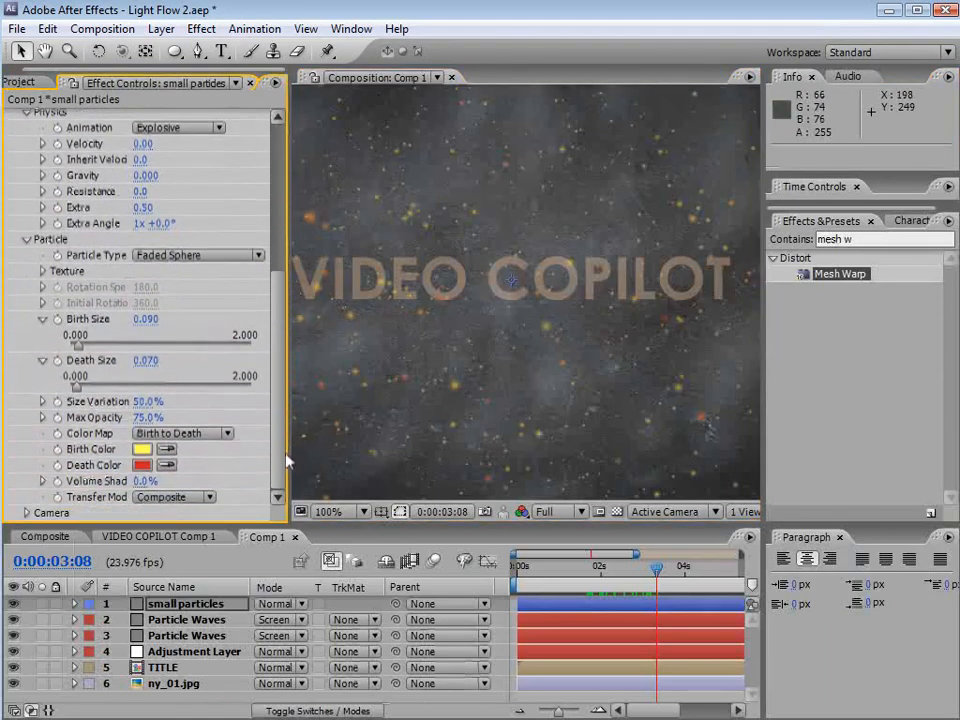
click(143, 450)
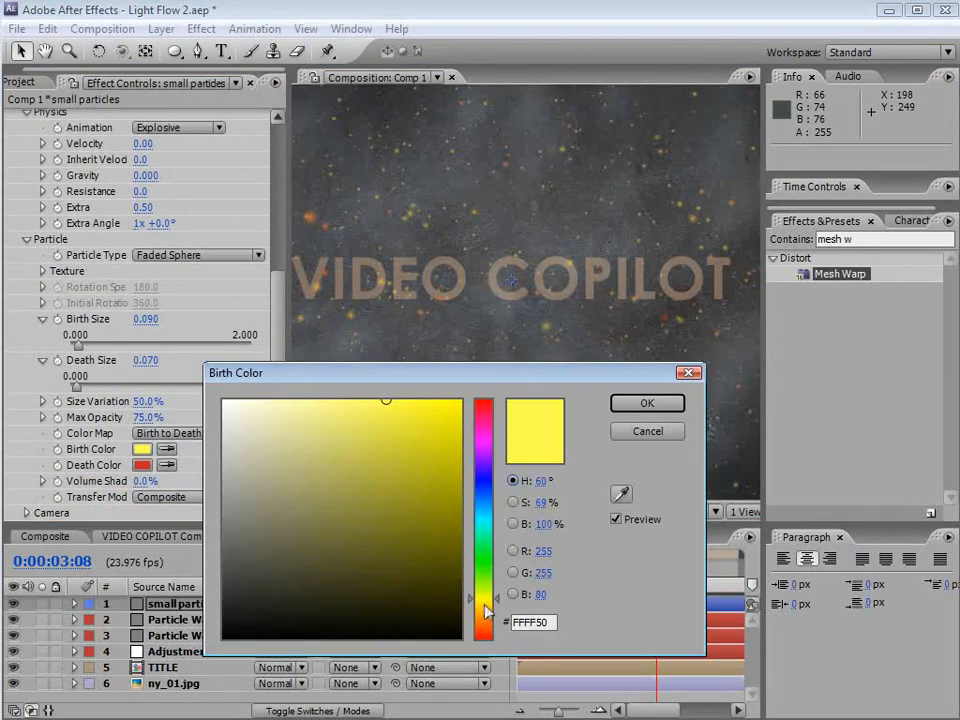
drag(484, 605, 484, 609)
click(295, 420)
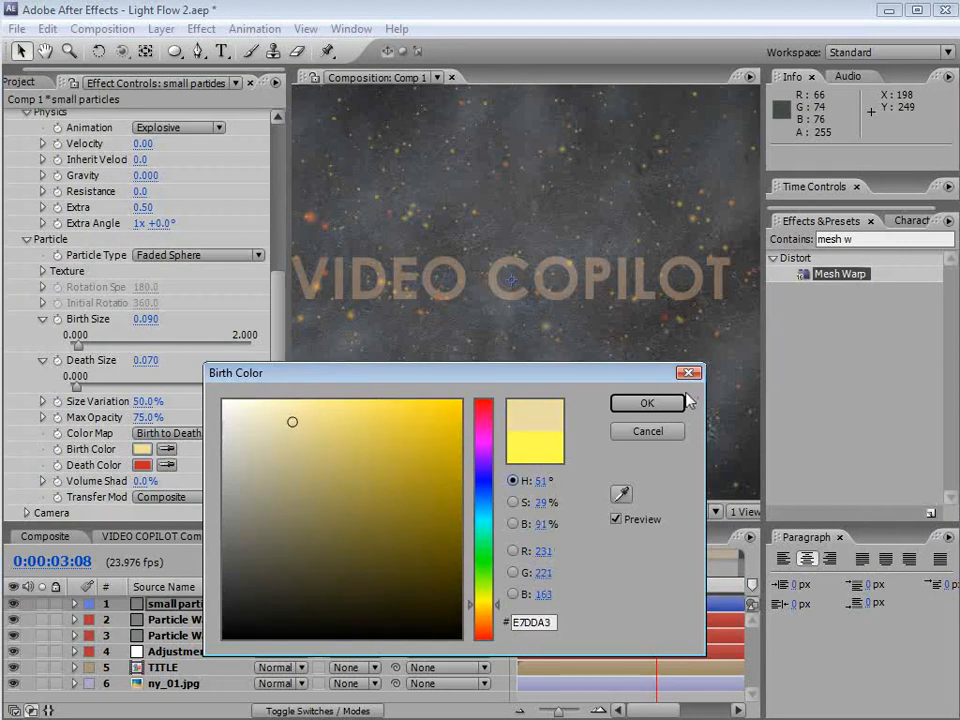
click(682, 402)
Set the particle Death Color to a matching pale tan
click(143, 465)
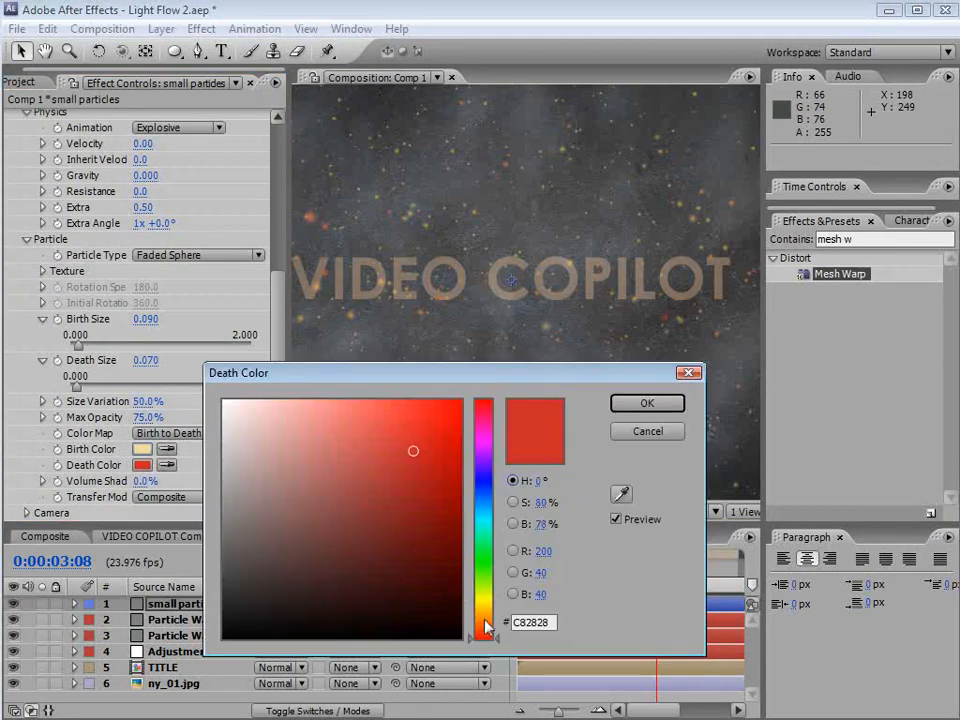
drag(486, 628, 487, 613)
drag(345, 448, 322, 457)
click(647, 402)
Reduce the Death Size to 0.030 and save the project
key(grave)
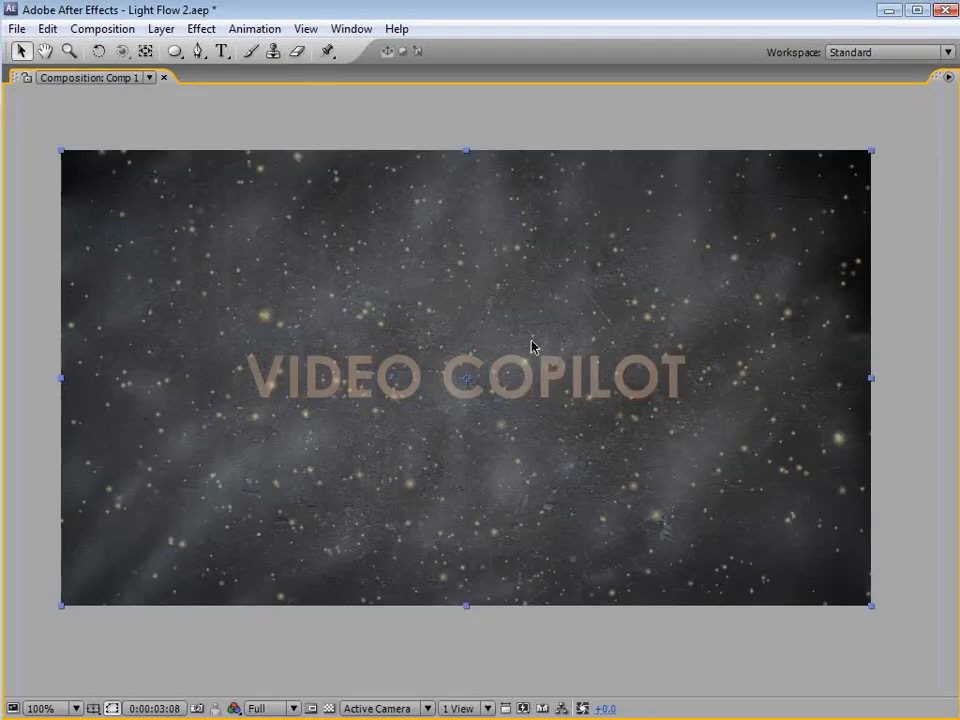
key(grave)
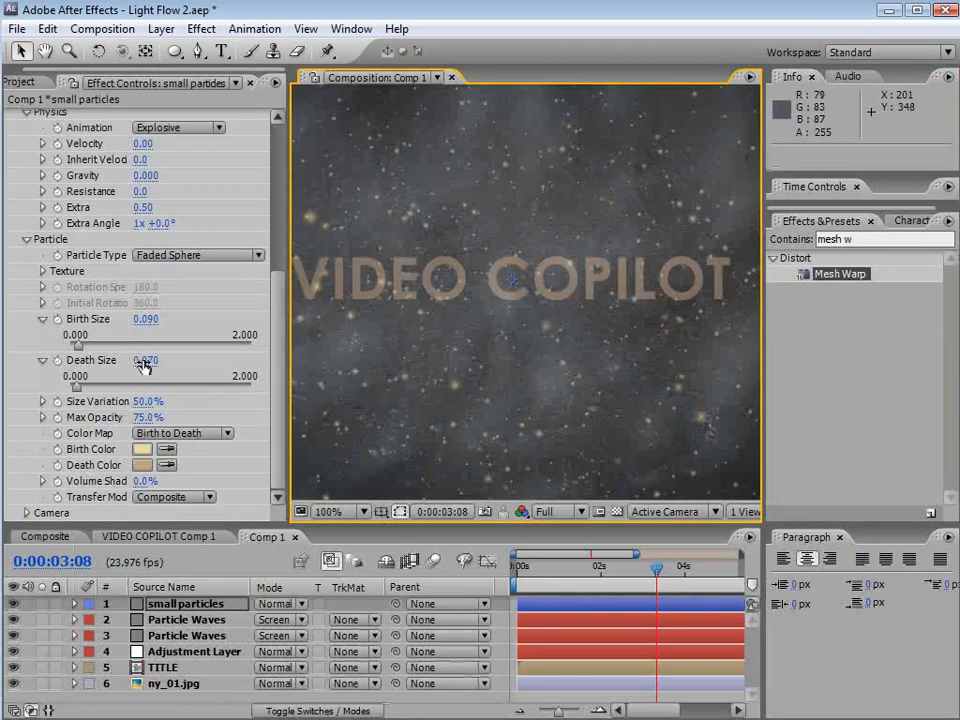
drag(145, 366, 140, 360)
key(grave)
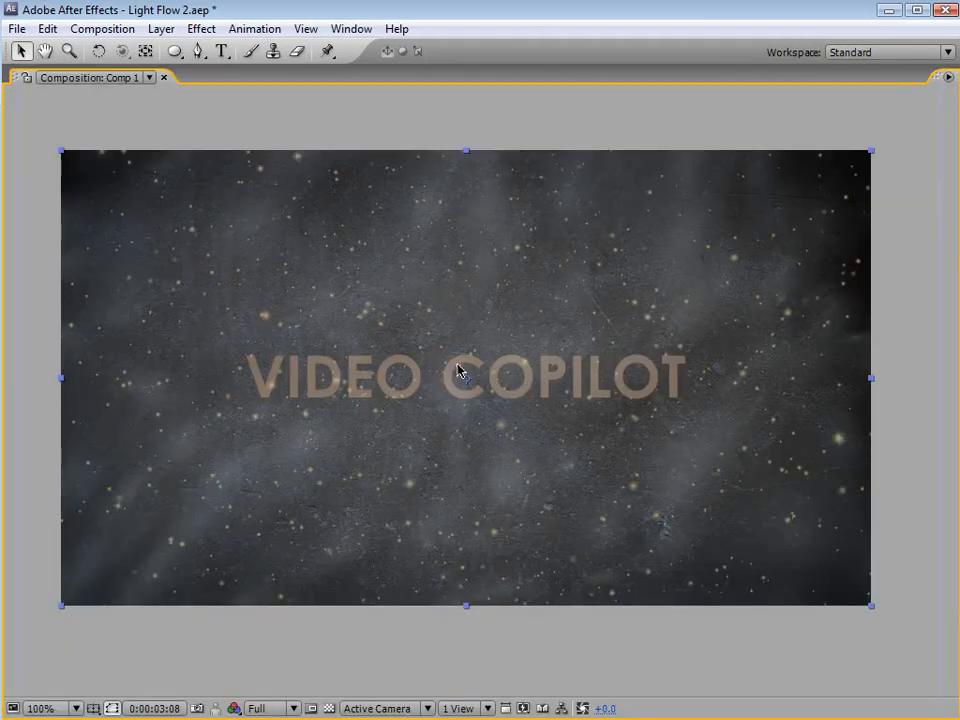
key(grave)
key(comma)
key(ctrl+s)
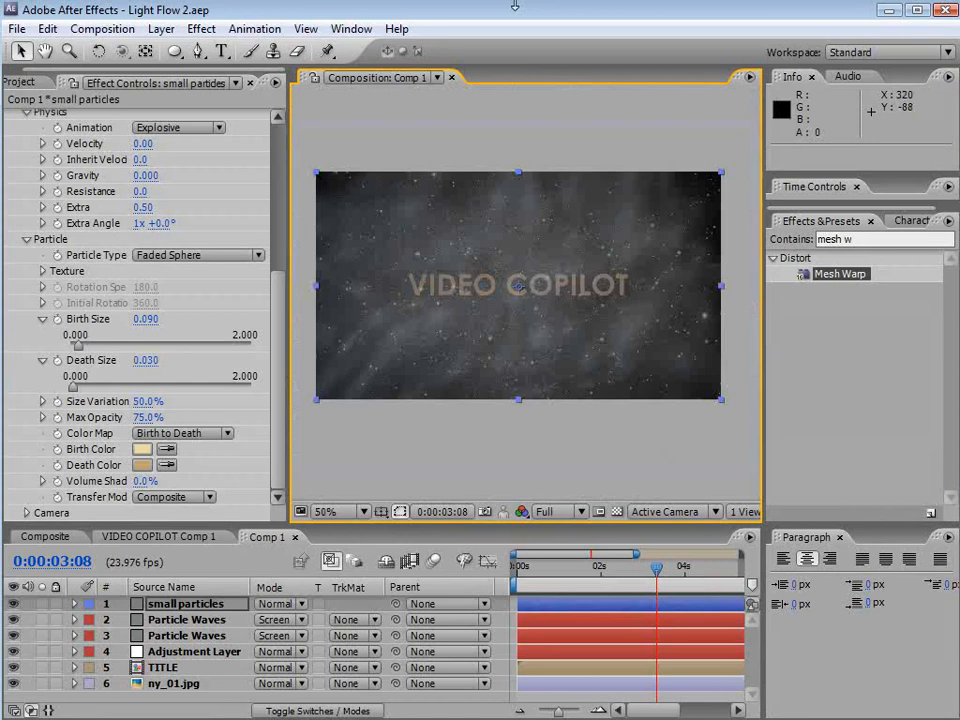
Create a new composition-sized solid named Light
click(160, 29)
mouse_move(300, 50)
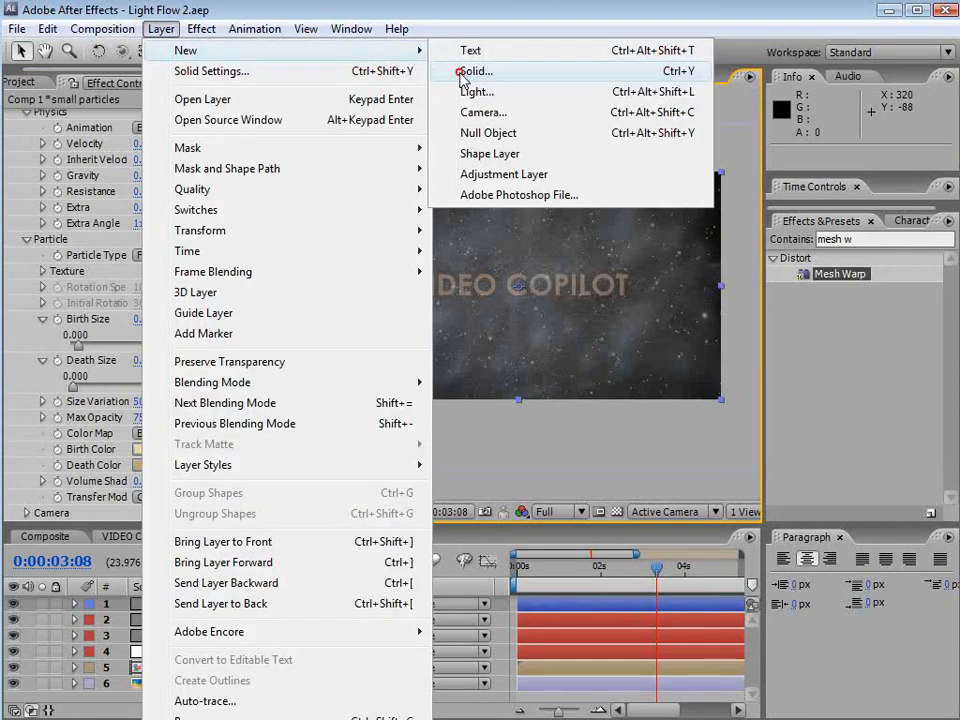
click(474, 71)
text(Light)
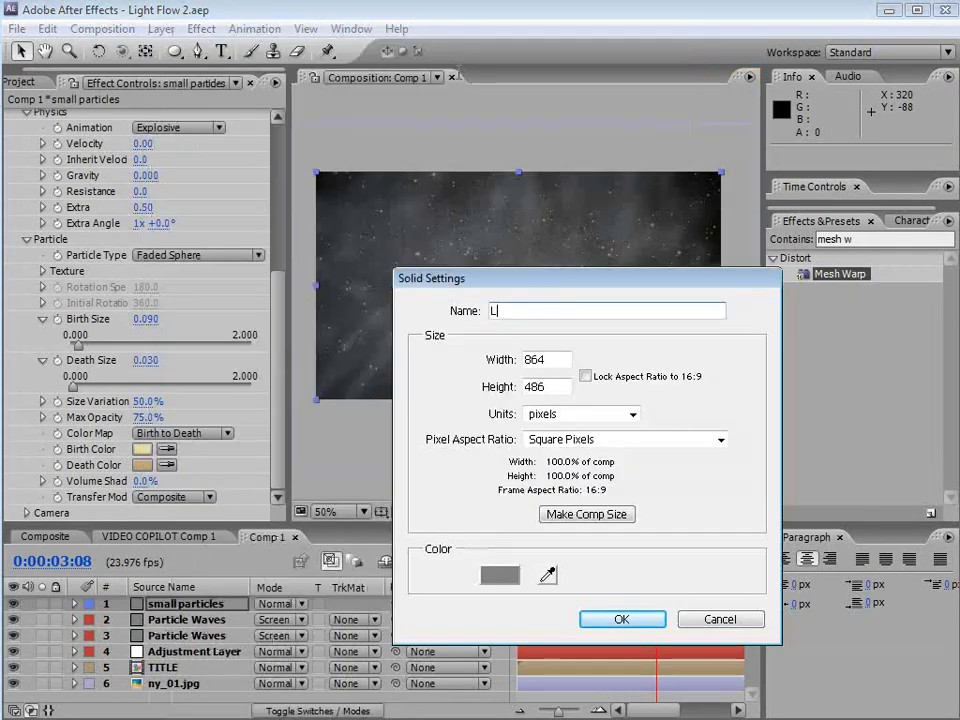
click(621, 619)
Apply the Fractal Noise effect to the Light solid
click(201, 28)
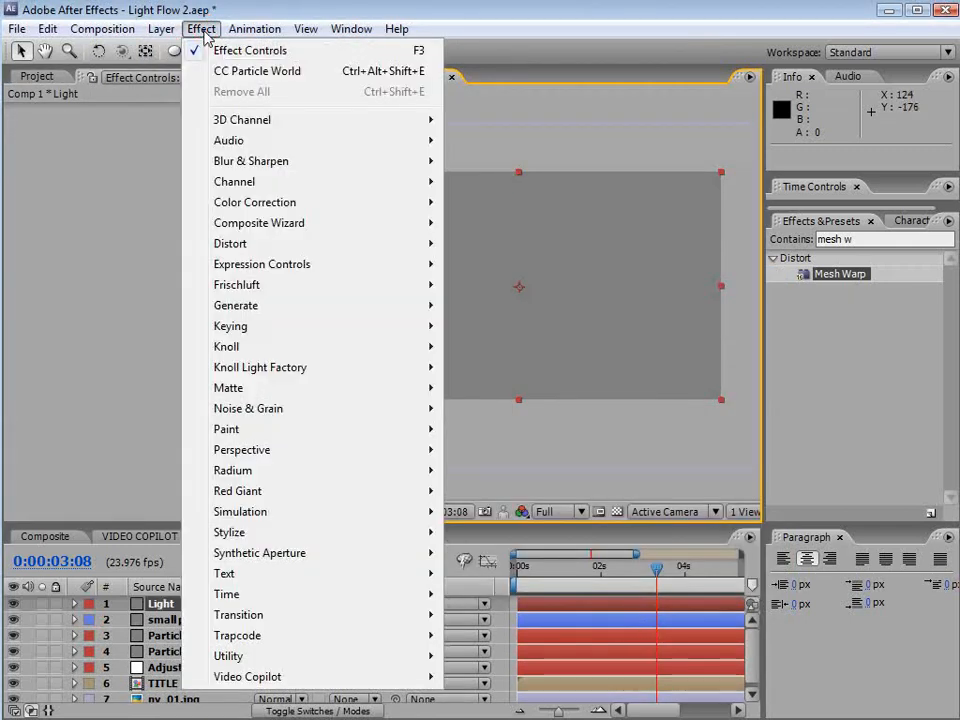
click(255, 410)
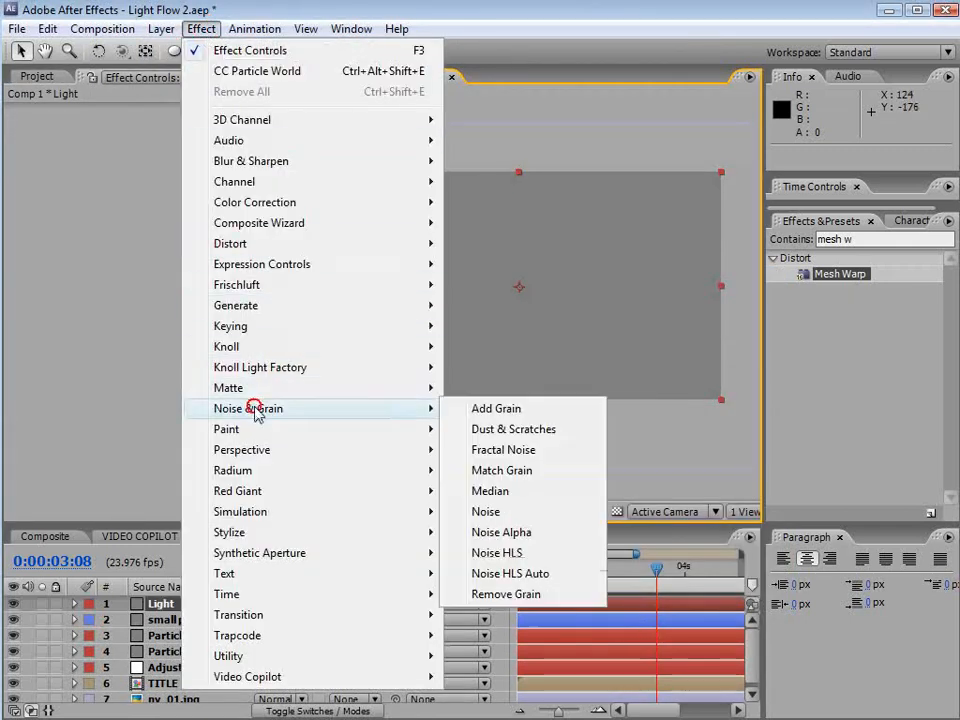
click(541, 451)
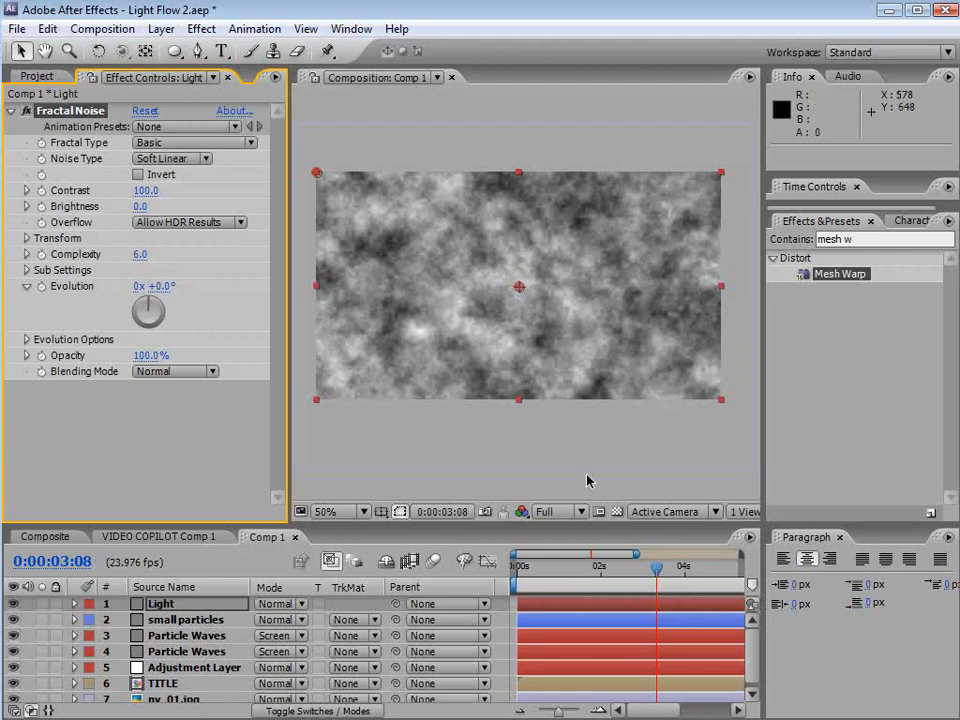
Turn off Uniform Scaling and raise the noise's Scale Height to stretch it into vertical streaks
click(27, 239)
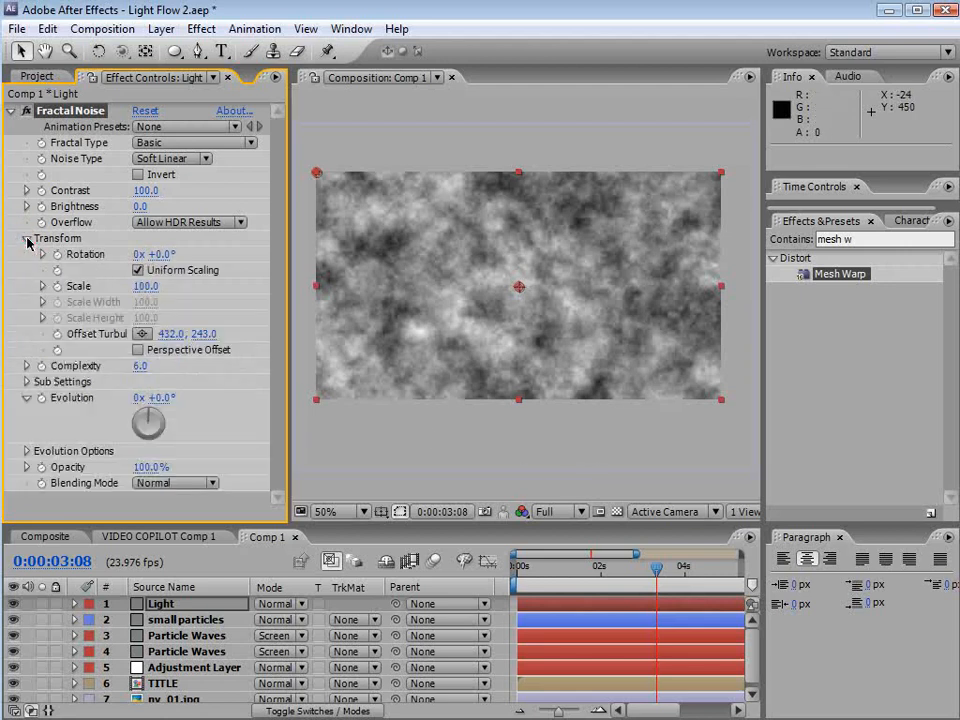
click(138, 270)
drag(146, 343, 959, 343)
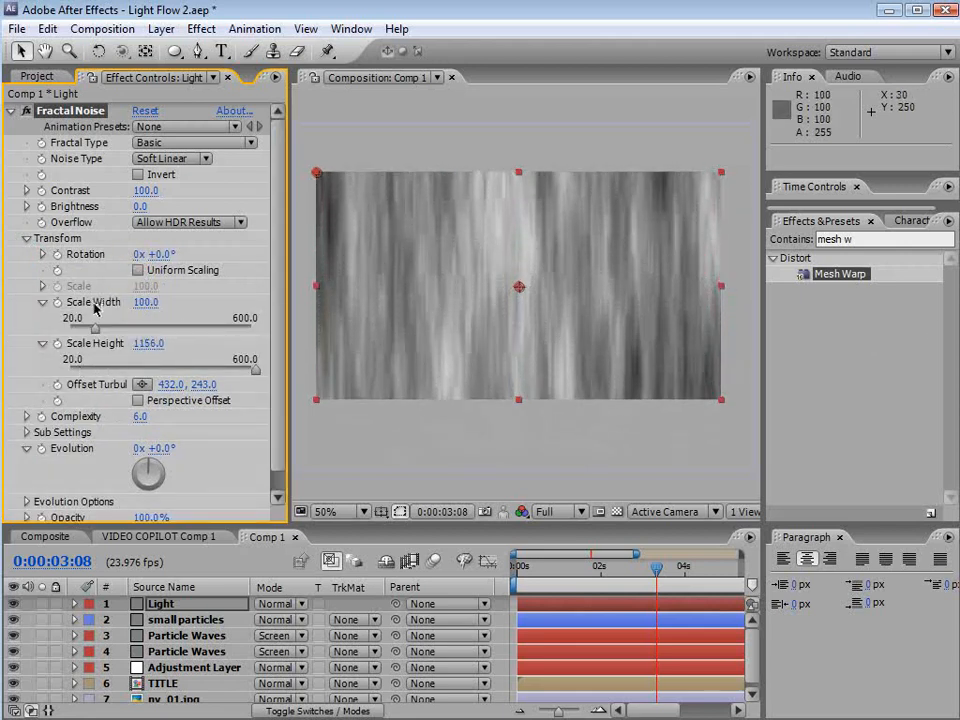
mouse_move(146, 344)
mouse_down()
mouse_move(703, 304)
mouse_move(959, 320)
mouse_up()
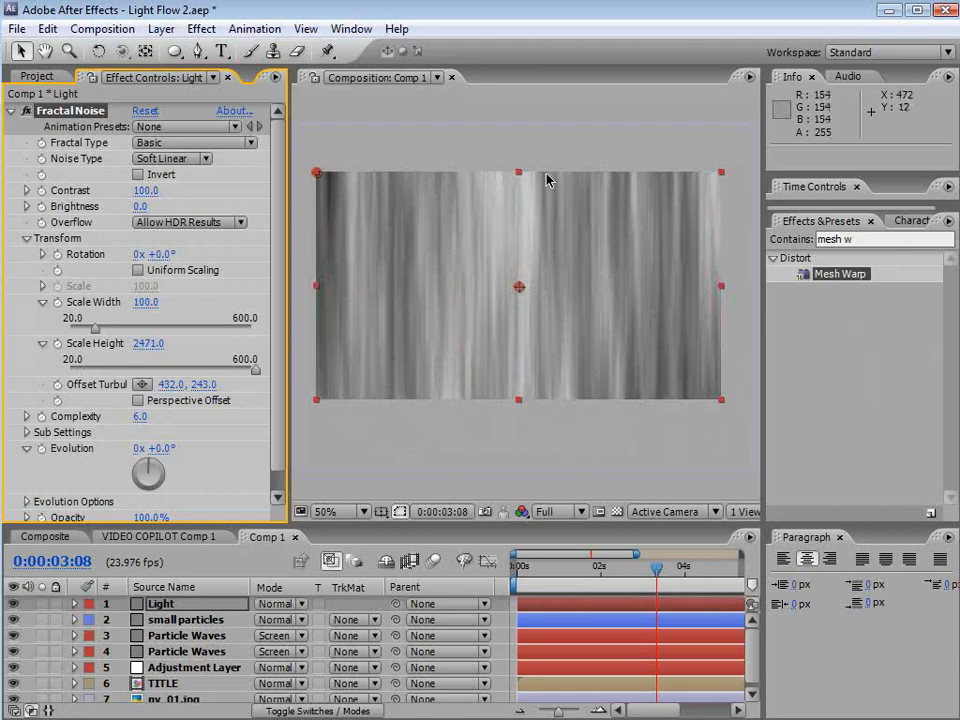
Set the noise Contrast to 215, Brightness to -26 and Scale Height to 3383
mouse_move(138, 206)
mouse_down()
mouse_move(175, 206)
mouse_move(145, 206)
mouse_up()
drag(144, 190, 257, 187)
drag(145, 208, 120, 217)
mouse_move(146, 355)
mouse_down()
mouse_move(653, 332)
mouse_move(355, 290)
mouse_move(376, 287)
mouse_up()
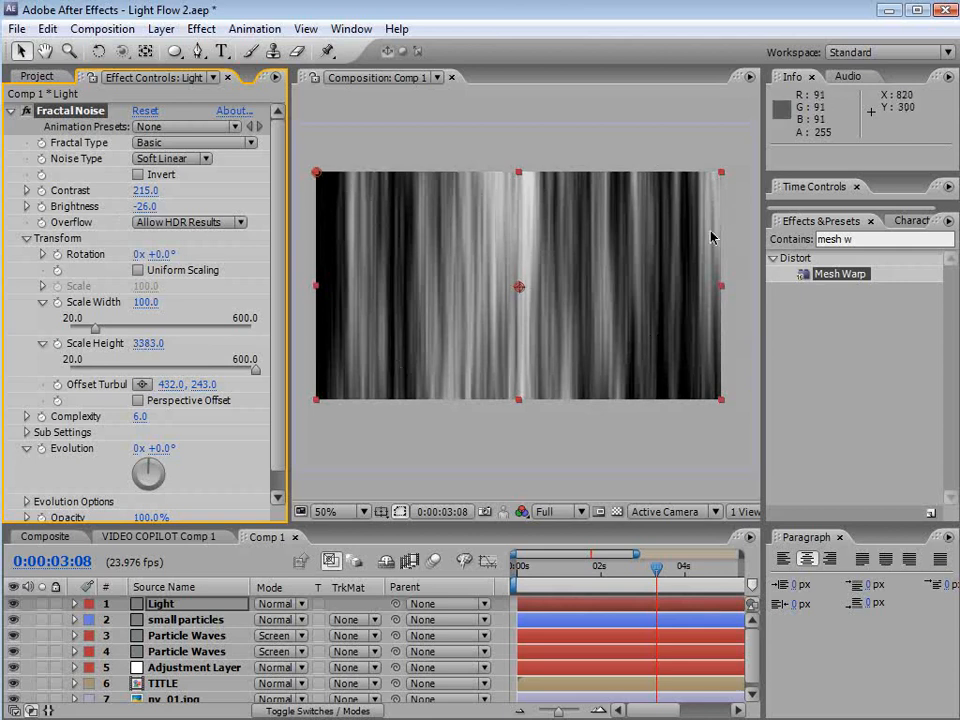
Apply a Linear Wipe effect to the Light layer
click(297, 51)
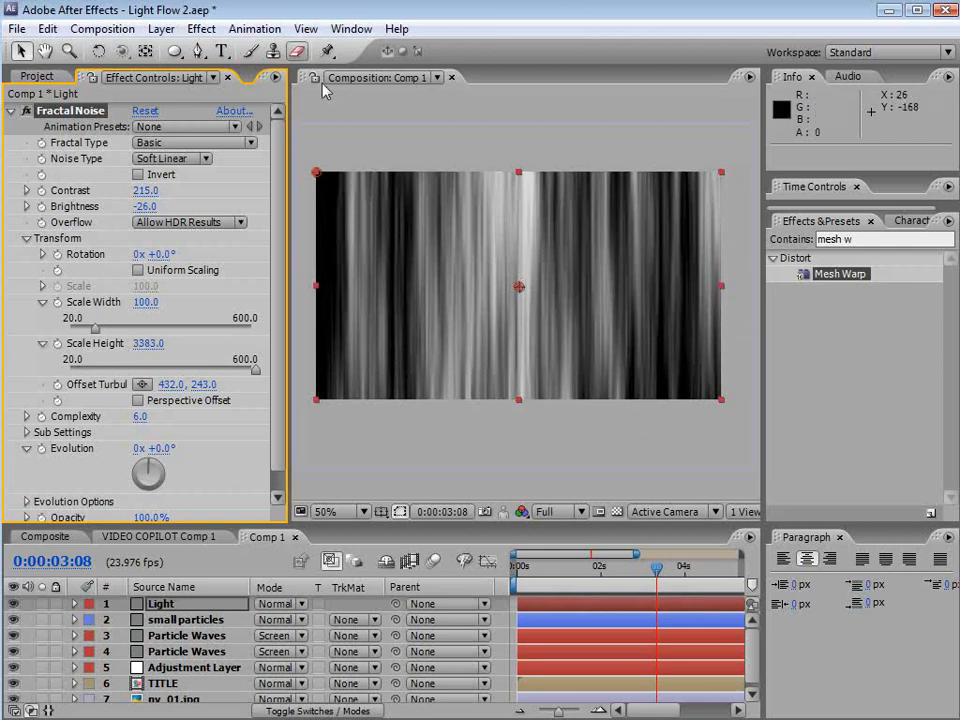
click(200, 28)
mouse_move(265, 615)
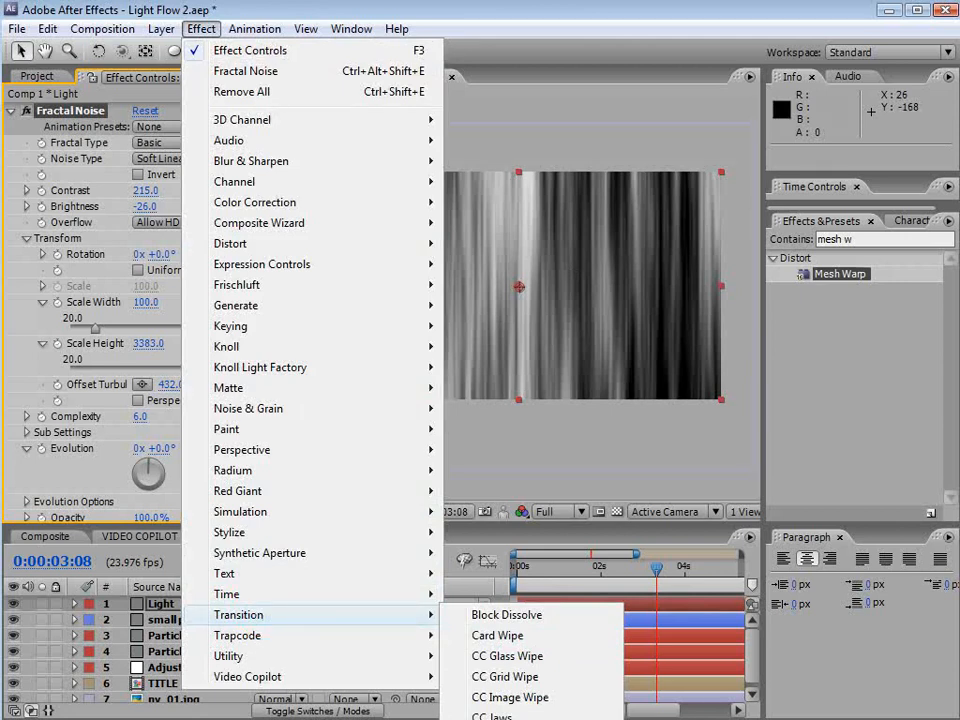
click(500, 719)
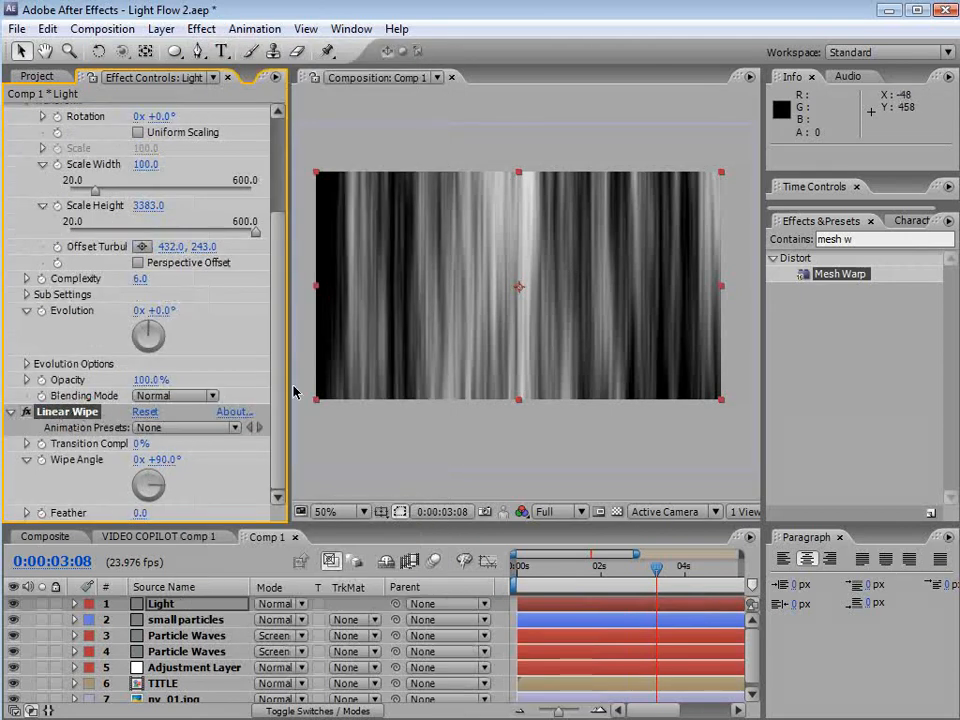
Set the Linear Wipe to 30% Transition Completion, a 0° Wipe Angle and 108 Feather
drag(141, 443, 107, 483)
click(165, 459)
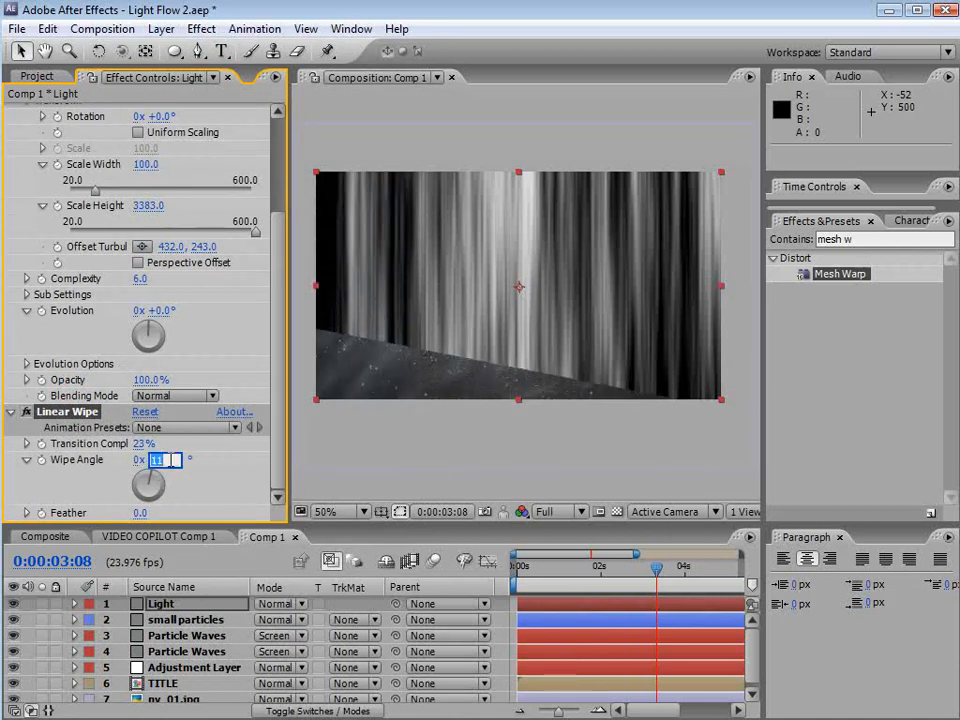
key(Return)
drag(140, 513, 213, 507)
drag(144, 446, 137, 447)
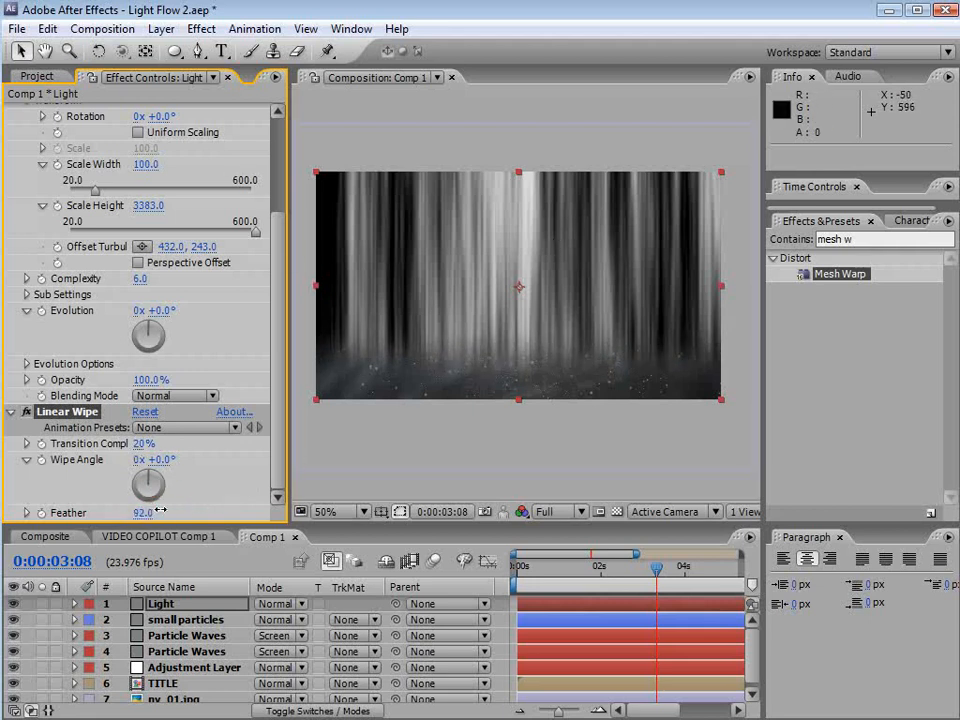
drag(144, 443, 150, 441)
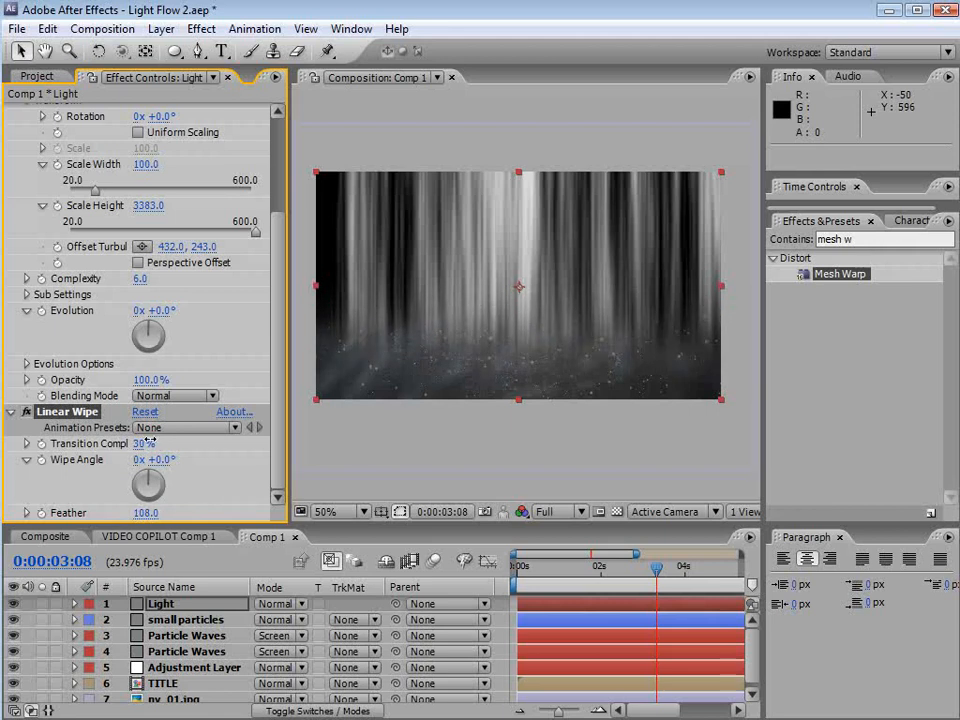
Set the Light layer's blend mode to Screen and lower the noise Contrast to 169 and Brightness to -46
click(270, 603)
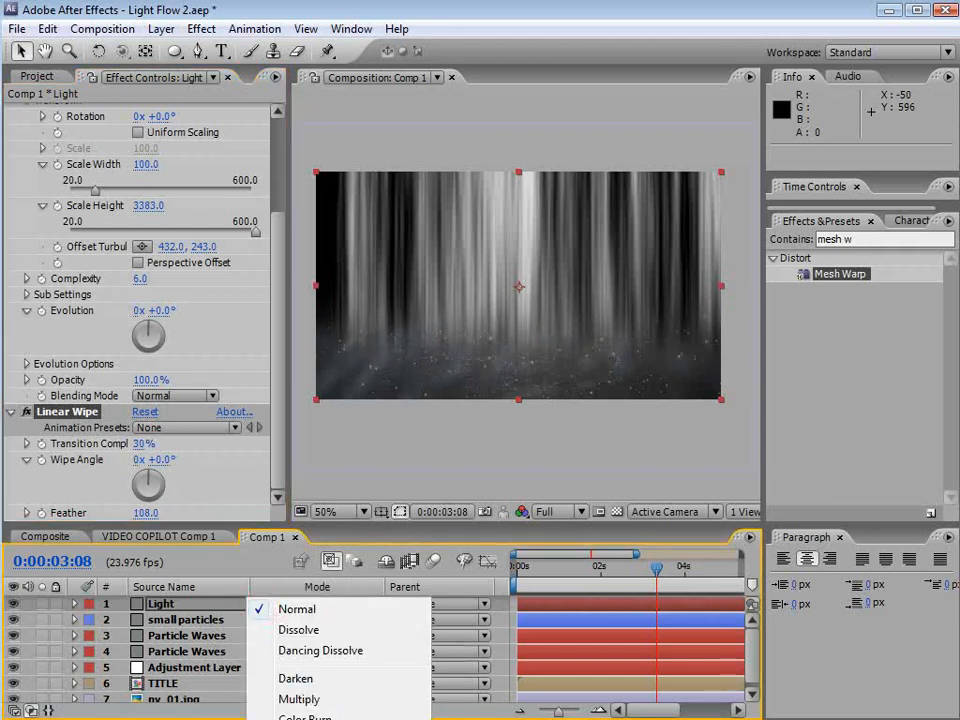
click(300, 718)
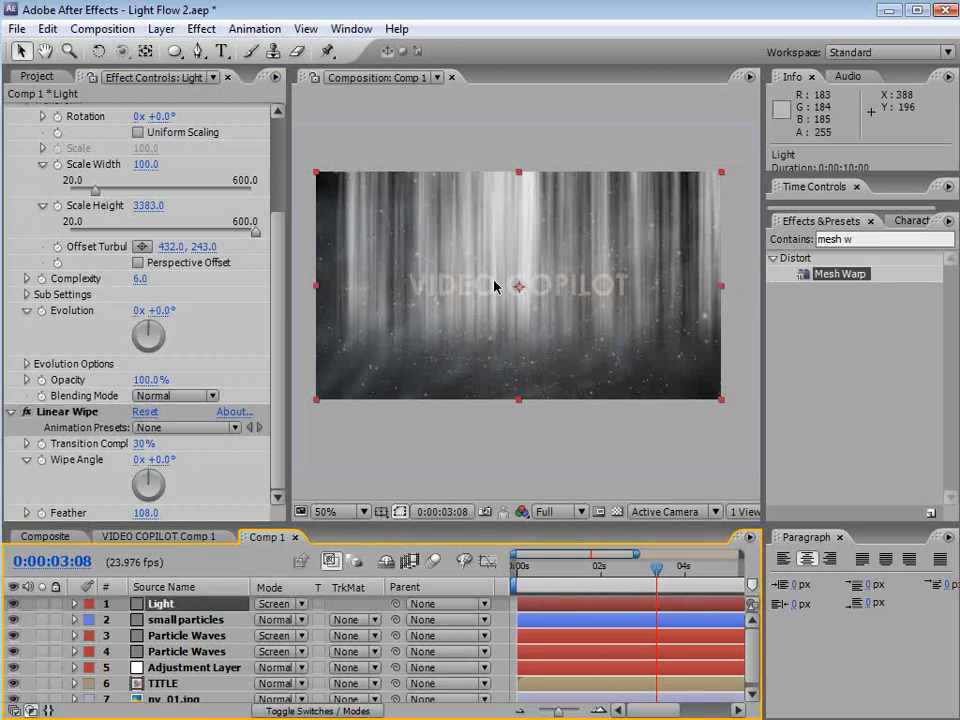
click(275, 289)
drag(275, 289, 243, 150)
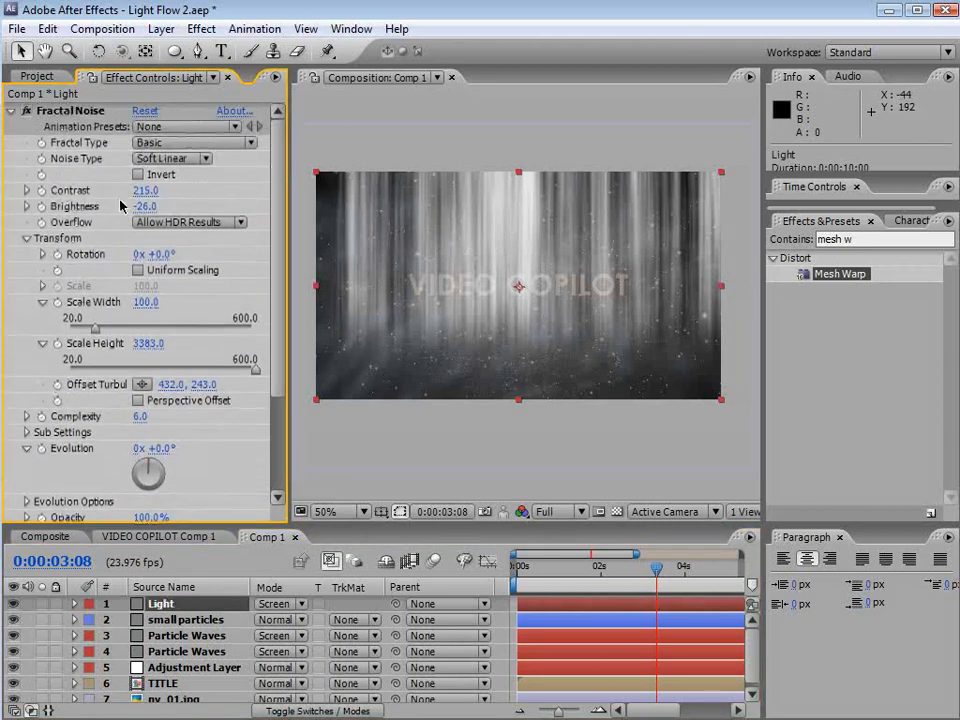
mouse_move(145, 190)
mouse_down()
mouse_move(167, 190)
mouse_move(126, 206)
mouse_move(135, 207)
mouse_move(120, 197)
mouse_move(87, 207)
mouse_up()
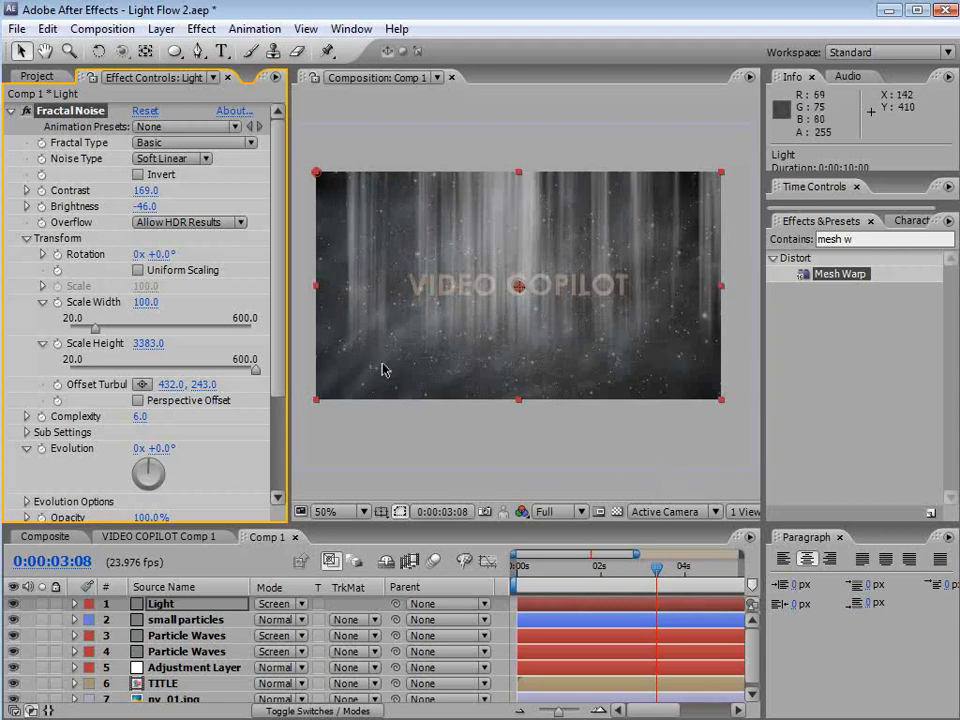
Make the Light layer a 3D layer
click(323, 711)
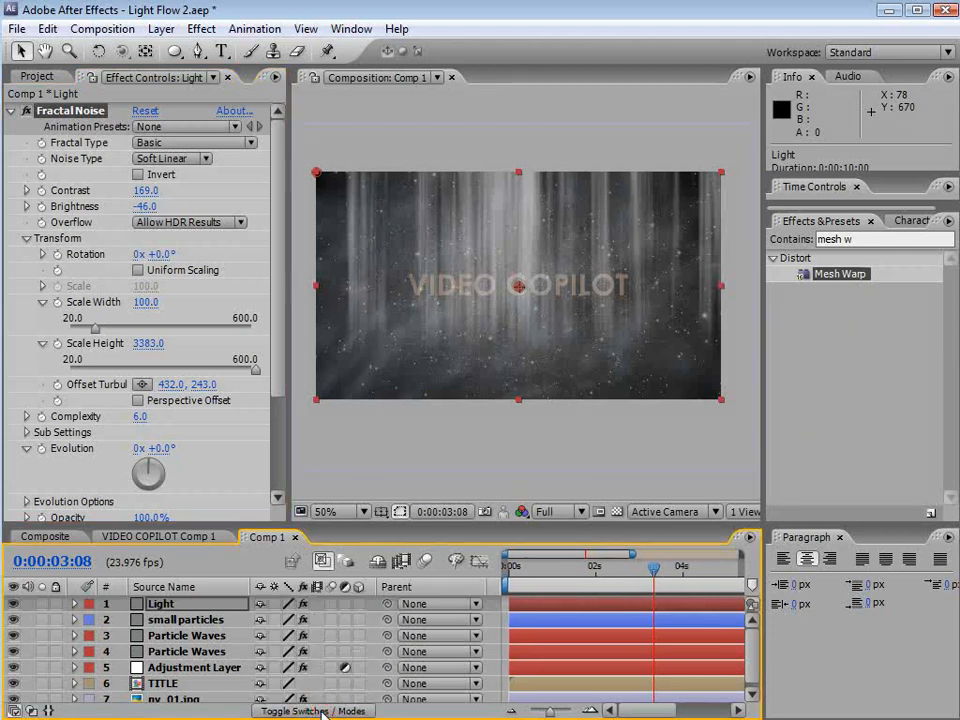
click(166, 605)
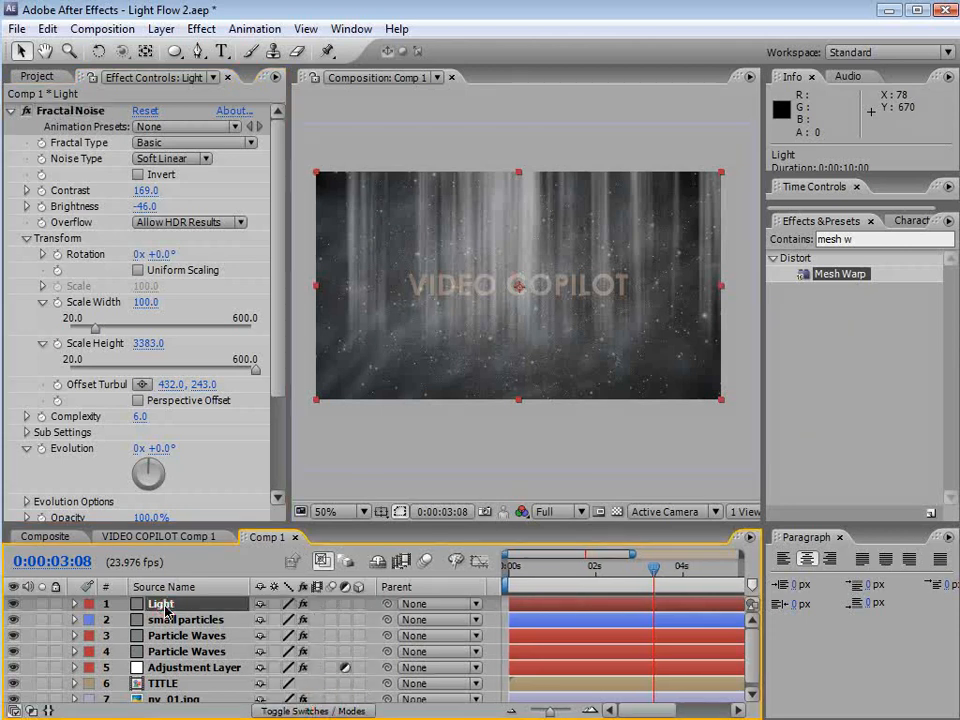
click(359, 605)
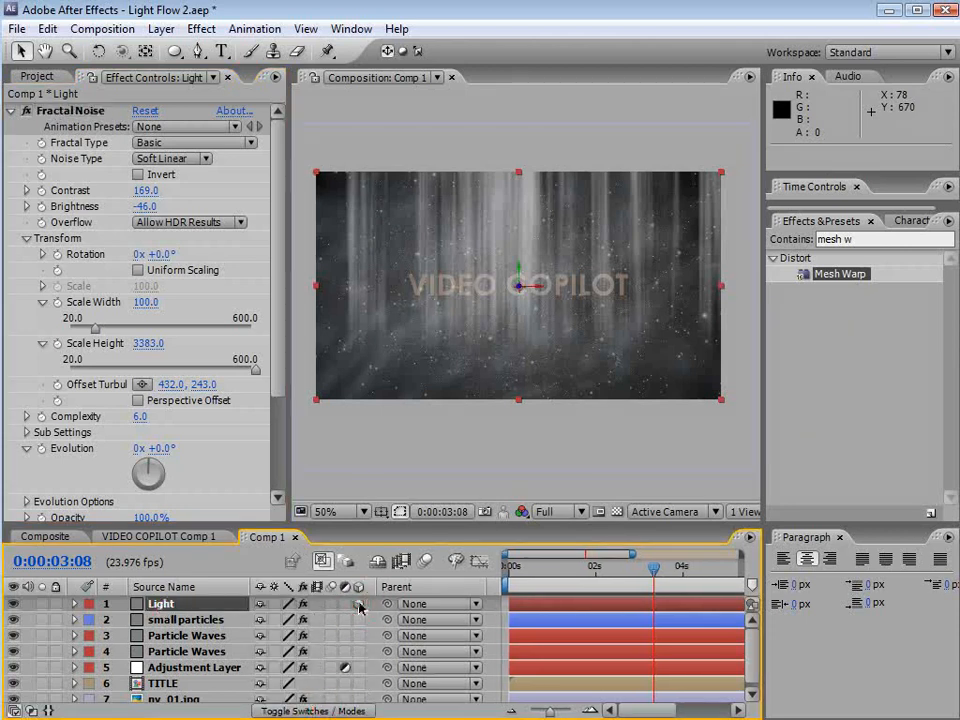
Tilt the Light layer backwards in 3D with the Rotation tool
scroll(508, 334, up, 1)
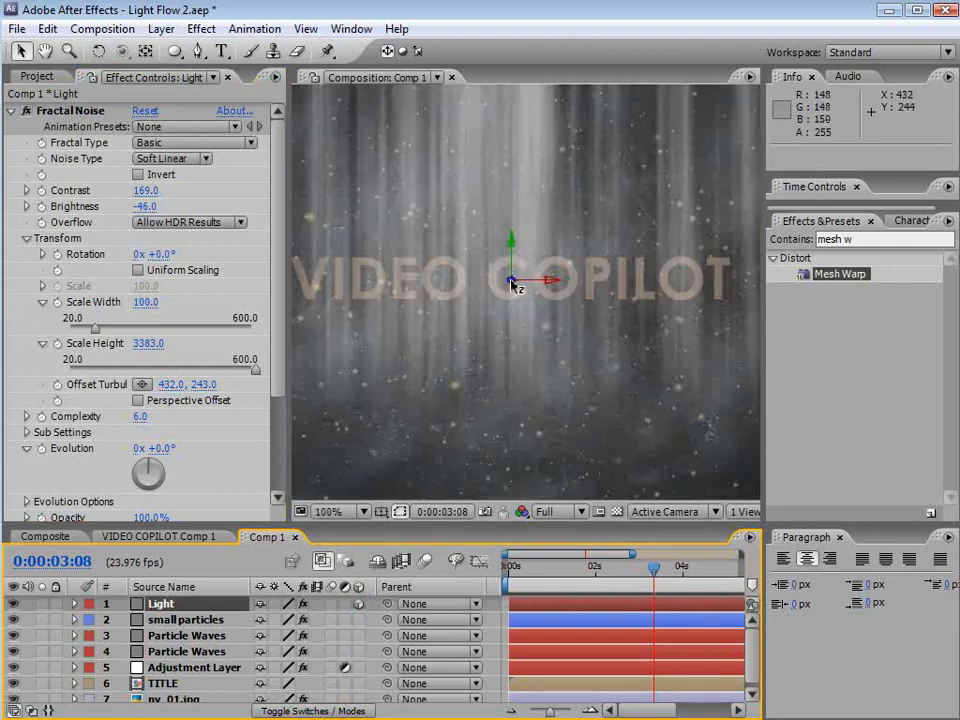
mouse_move(511, 285)
mouse_down()
mouse_move(521, 274)
mouse_move(686, 236)
mouse_move(533, 312)
mouse_up()
scroll(533, 312, down, 1)
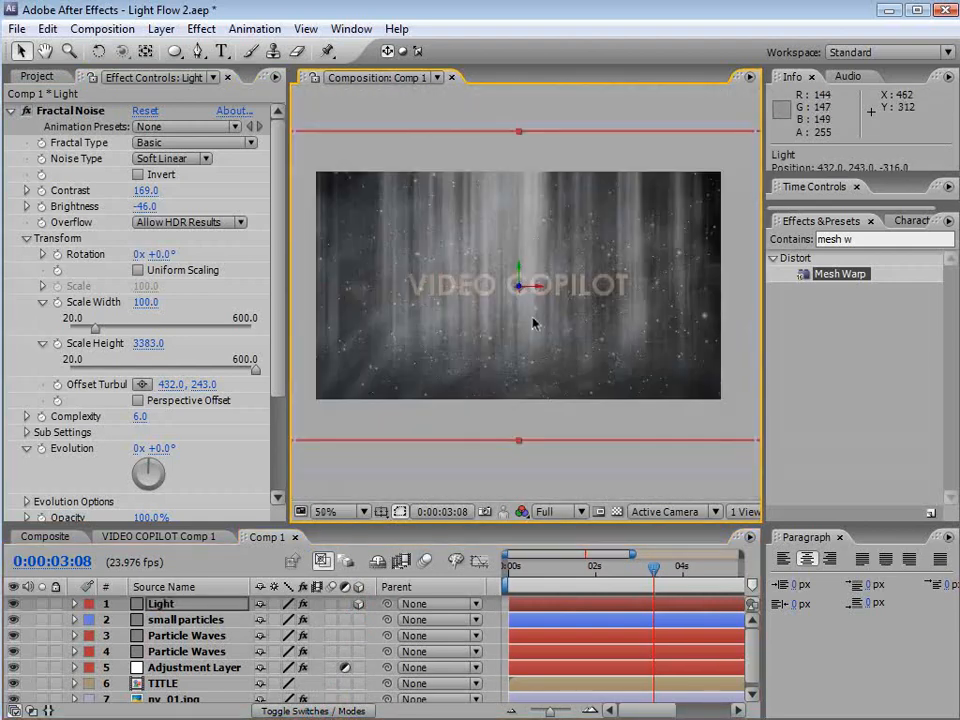
click(98, 51)
mouse_move(530, 288)
mouse_down()
mouse_move(527, 316)
mouse_move(516, 285)
mouse_move(515, 328)
mouse_up()
key(v)
Reposition the 3D Light layer so its rays fall down from above the title
scroll(528, 264, up, 1)
drag(499, 214, 497, 155)
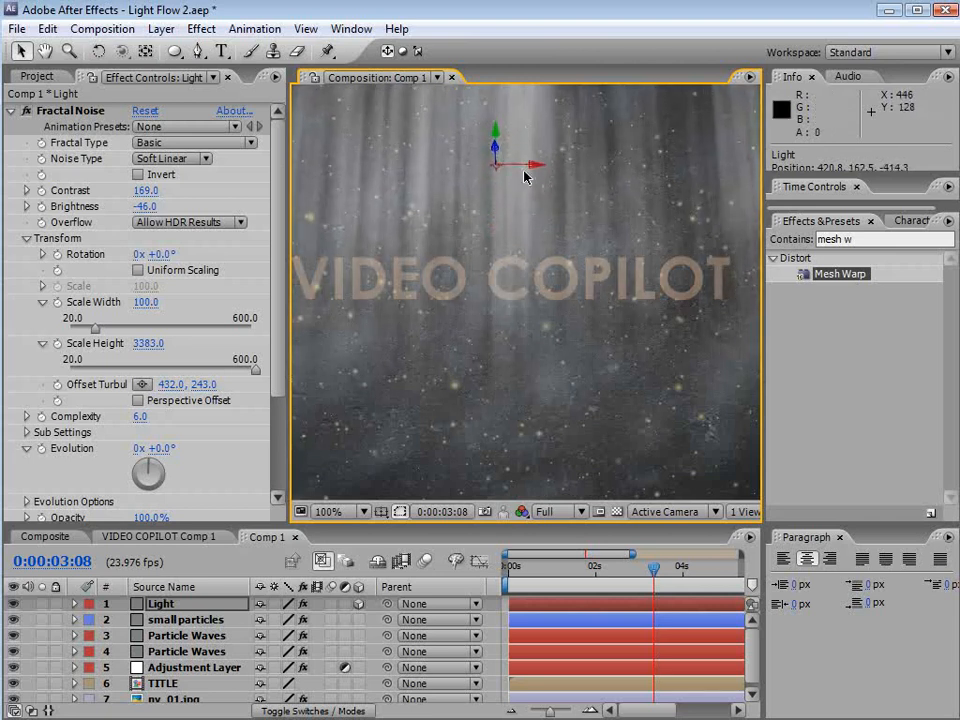
scroll(537, 297, down, 1)
scroll(537, 297, down, 1)
drag(690, 347, 652, 335)
scroll(497, 240, up, 1)
drag(510, 219, 565, 264)
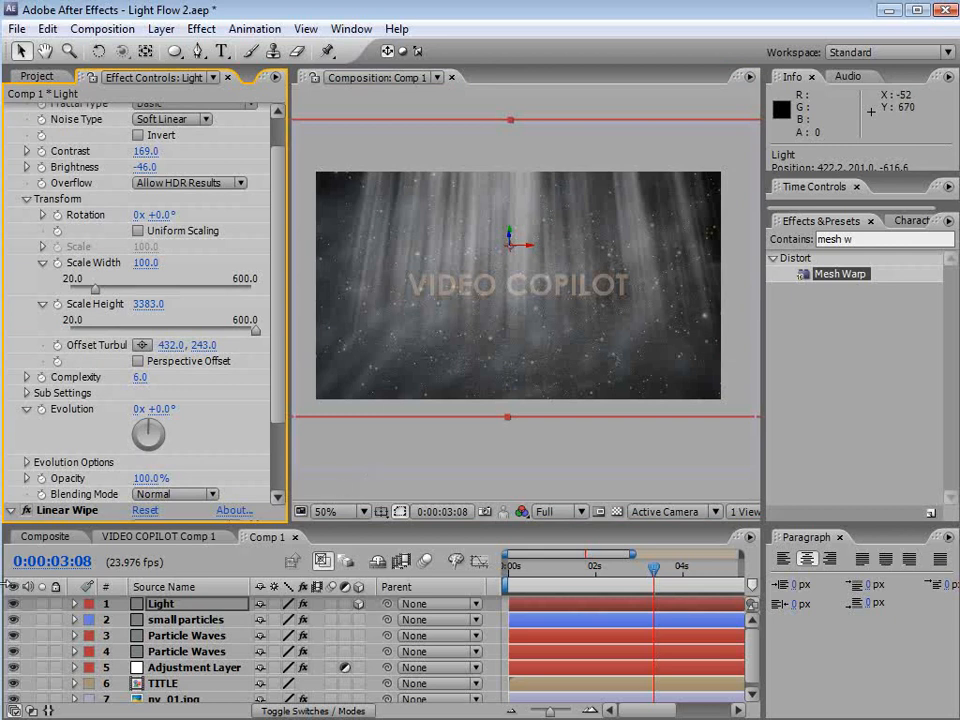
Add an expression to the noise Evolution set to time*200
alt+click(41, 410)
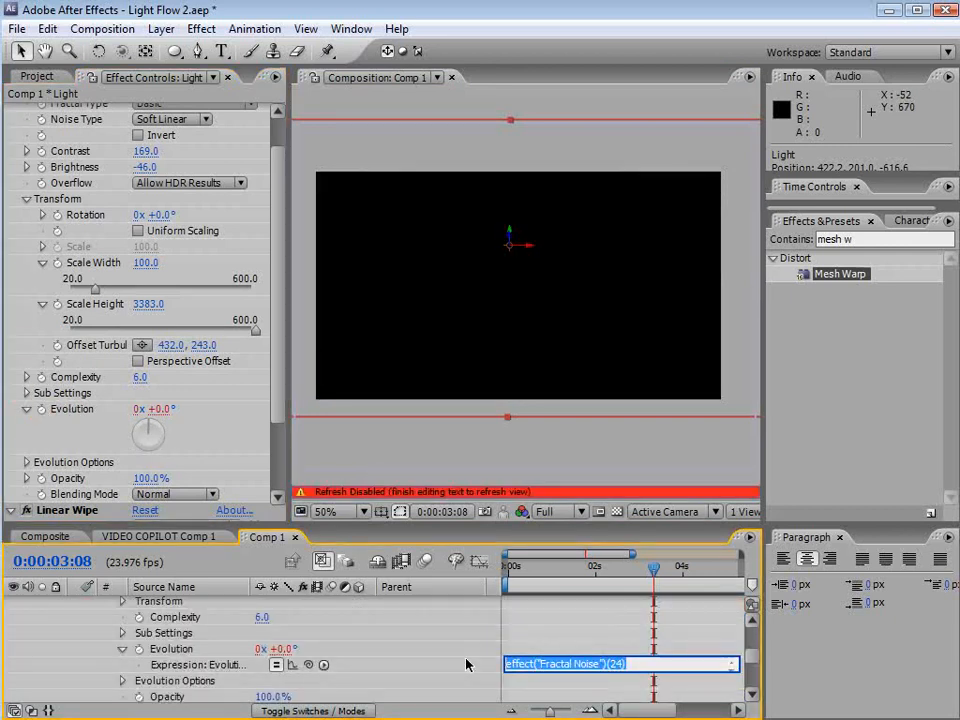
text(time*200)
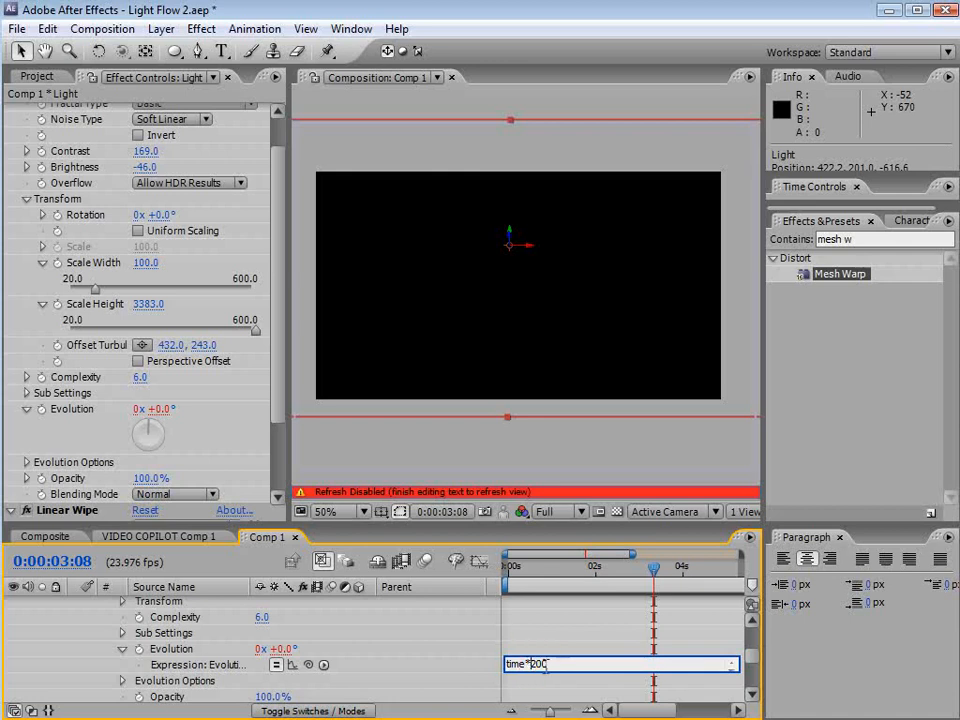
click(546, 653)
click(566, 567)
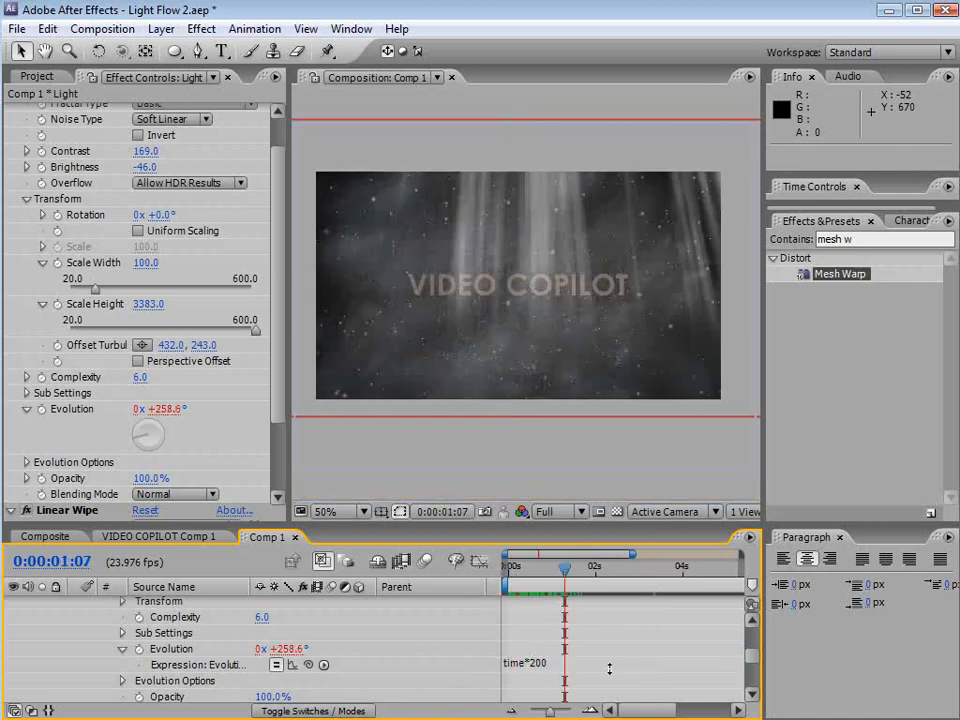
Change the Evolution expression to time*100 and scrub the timeline to preview the motion
click(557, 664)
text(time*2)
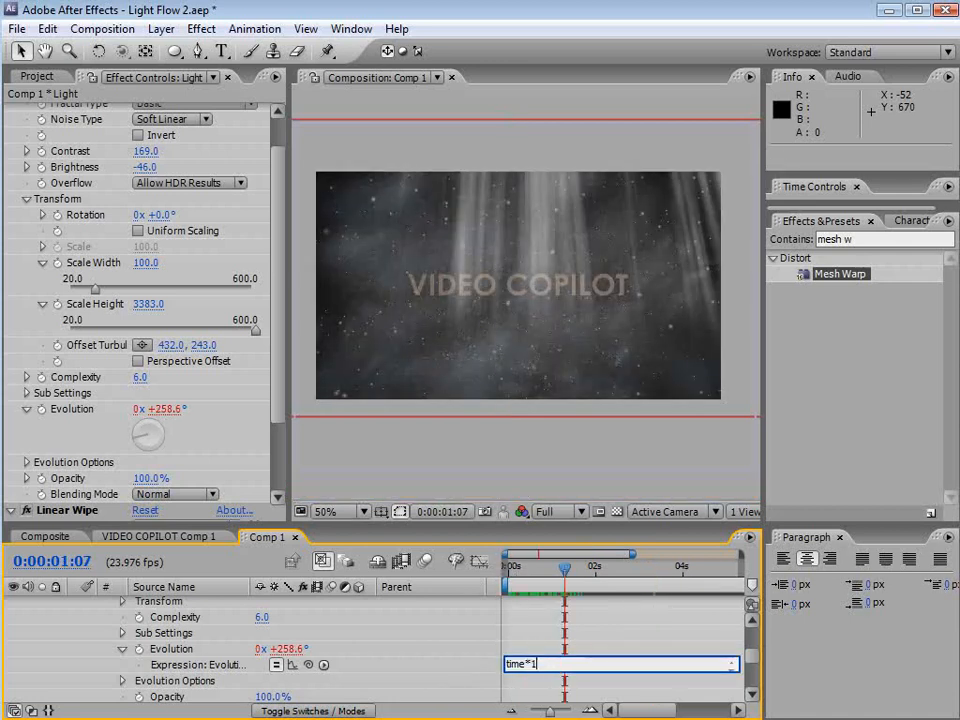
text(00)
click(558, 670)
drag(564, 567, 591, 568)
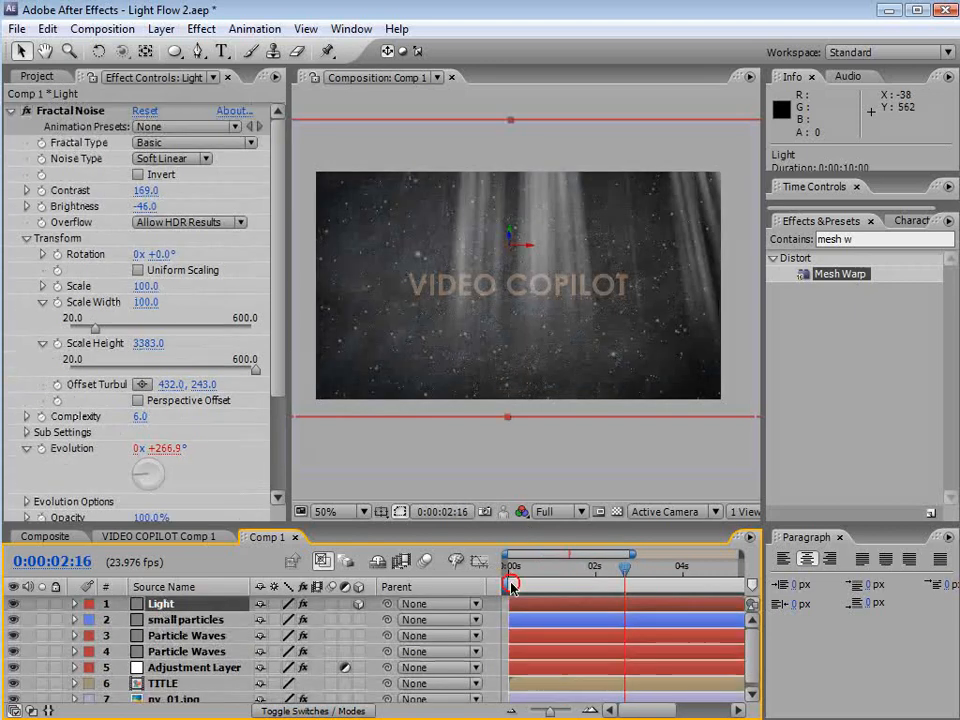
drag(511, 577, 648, 581)
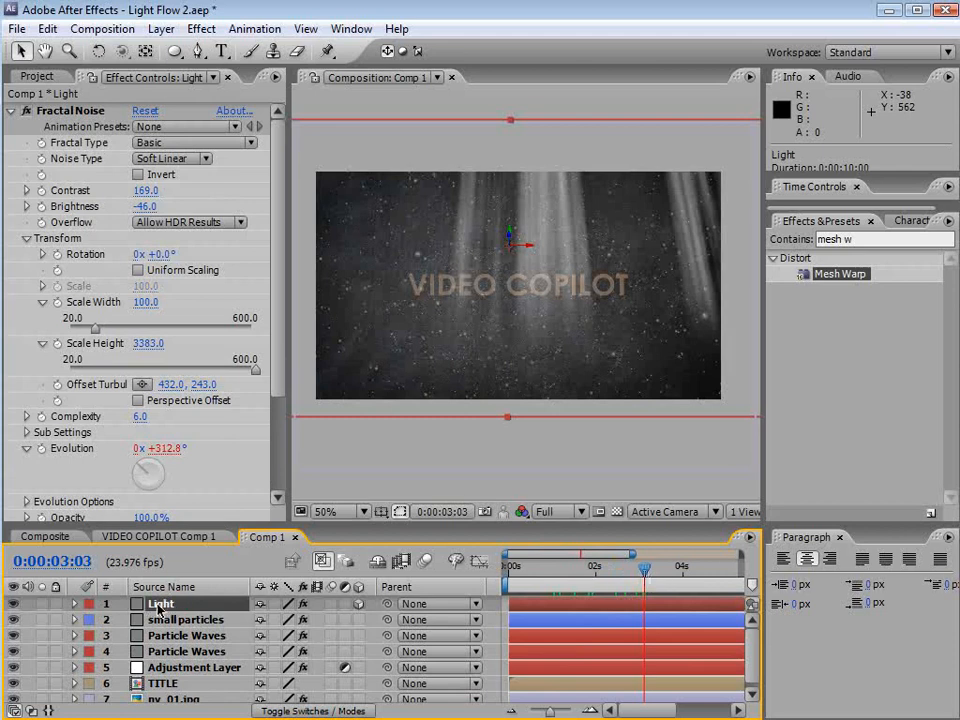
Duplicate the Light layer and reveal the duplicate's expressions
click(47, 28)
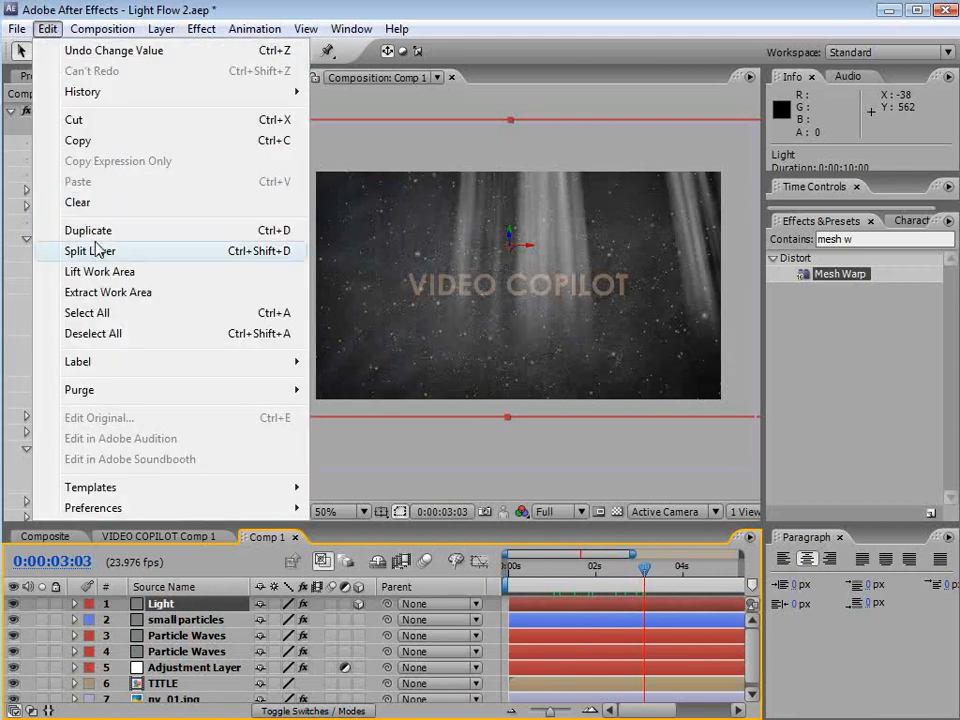
click(243, 232)
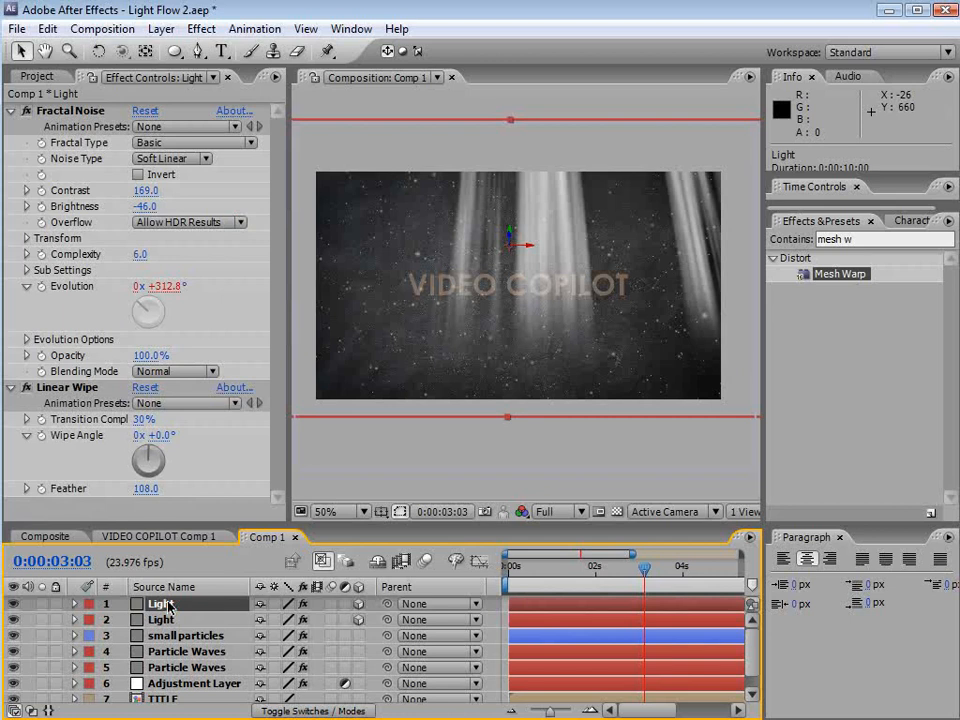
key(e)
key(e)
Offset the duplicate's Evolution expression to time*100+500 and scrub to preview
click(174, 287)
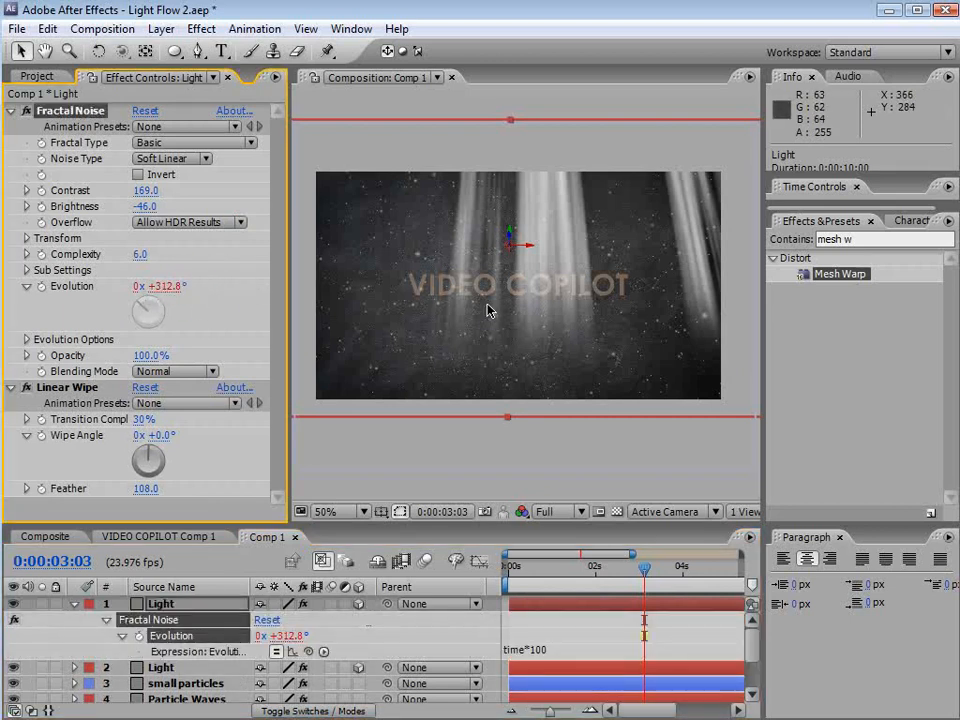
click(560, 649)
click(572, 650)
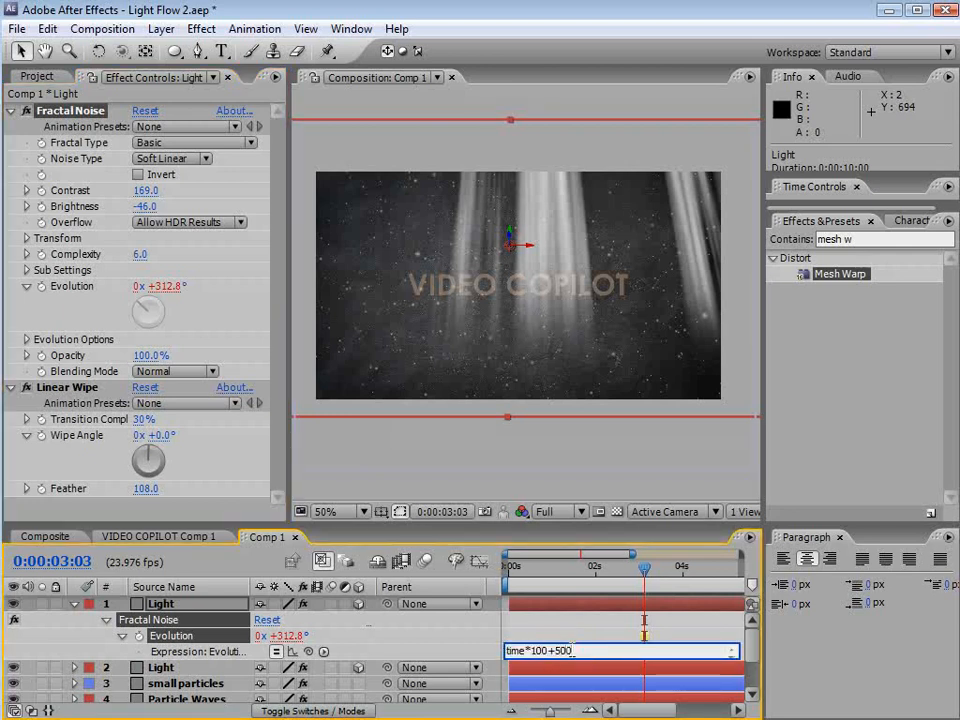
text(+500)
click(556, 637)
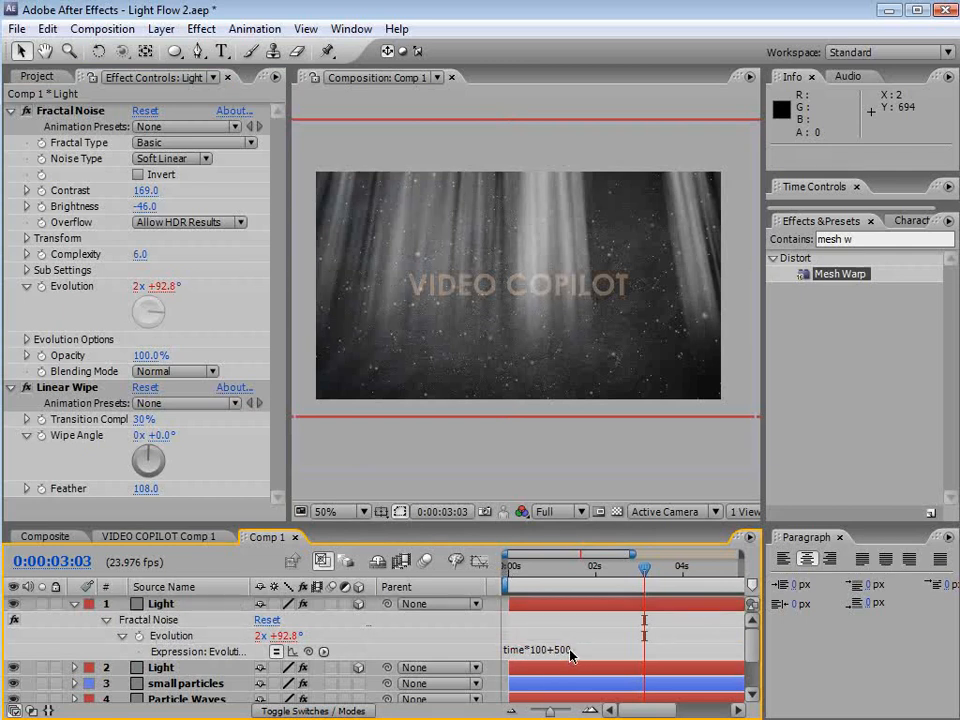
click(175, 604)
drag(545, 568, 598, 568)
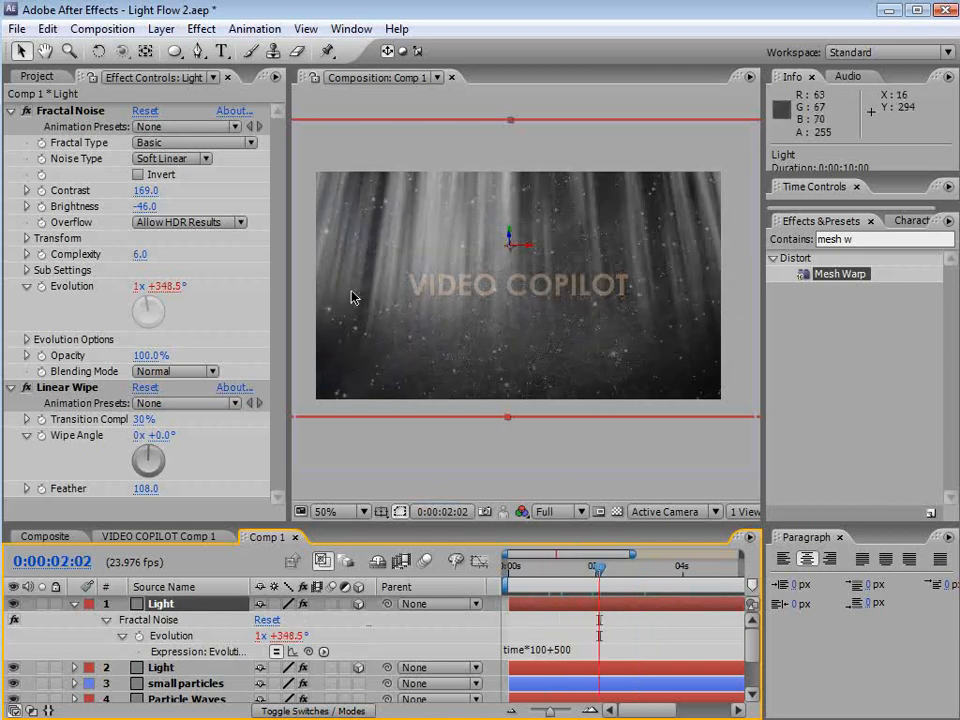
Rename the duplicated light layer to LightB and shift it to the right in the composition
key(Return)
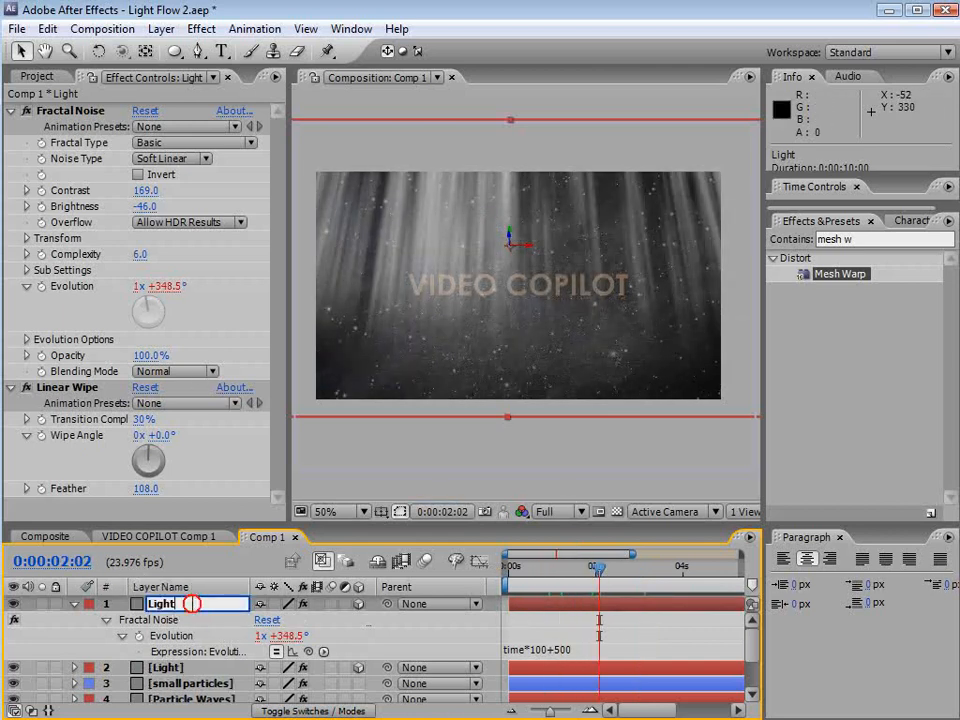
key(Return)
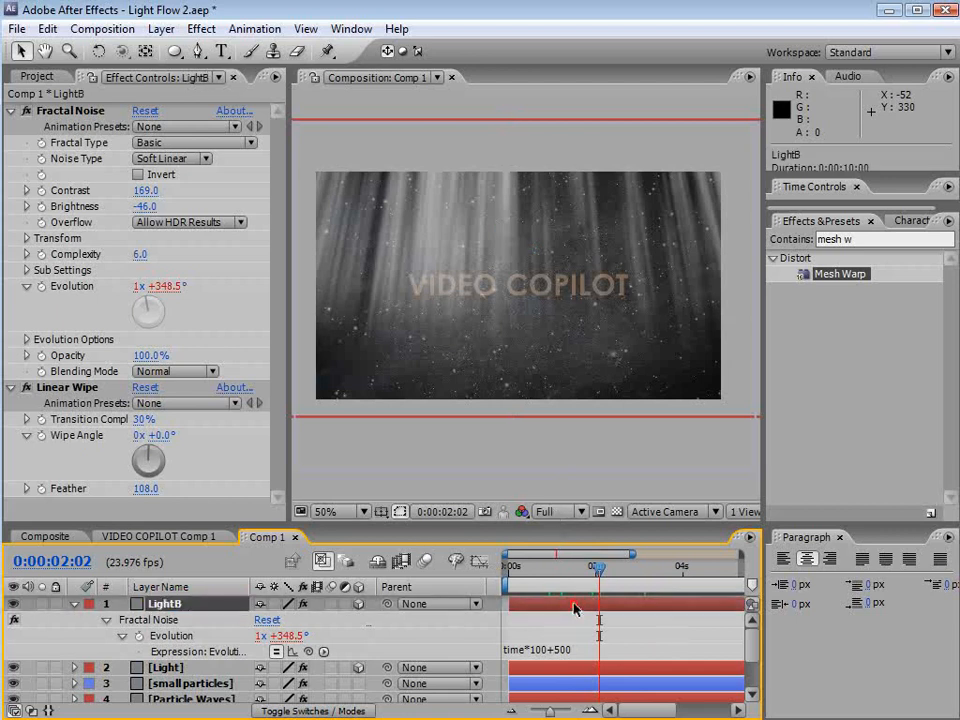
drag(510, 240, 658, 268)
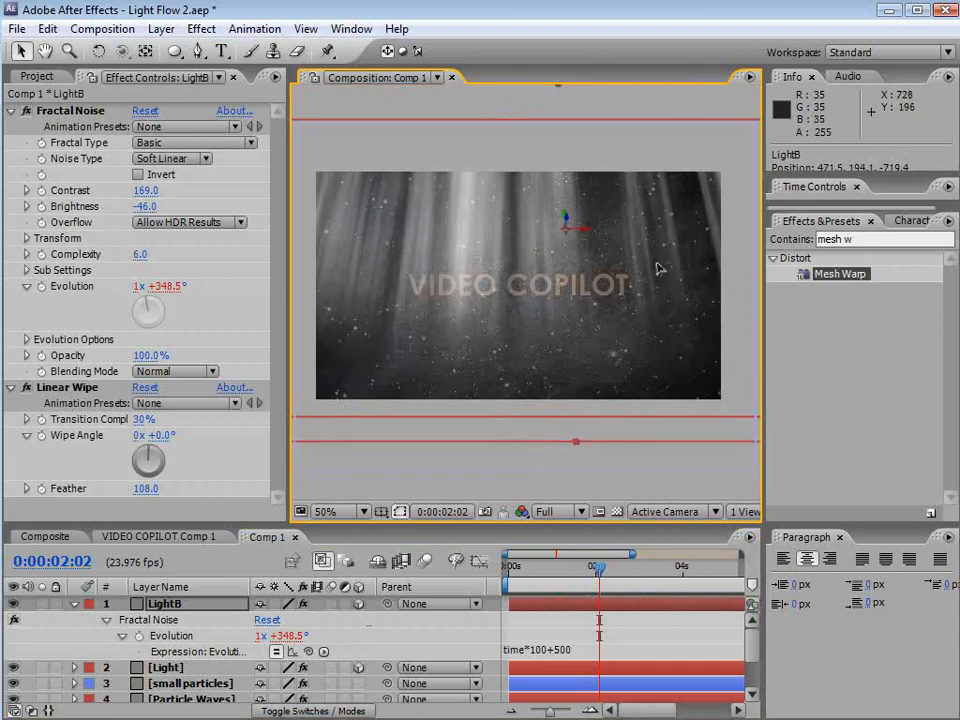
Add a new camera layer using the 28mm preset
click(161, 28)
mouse_move(176, 58)
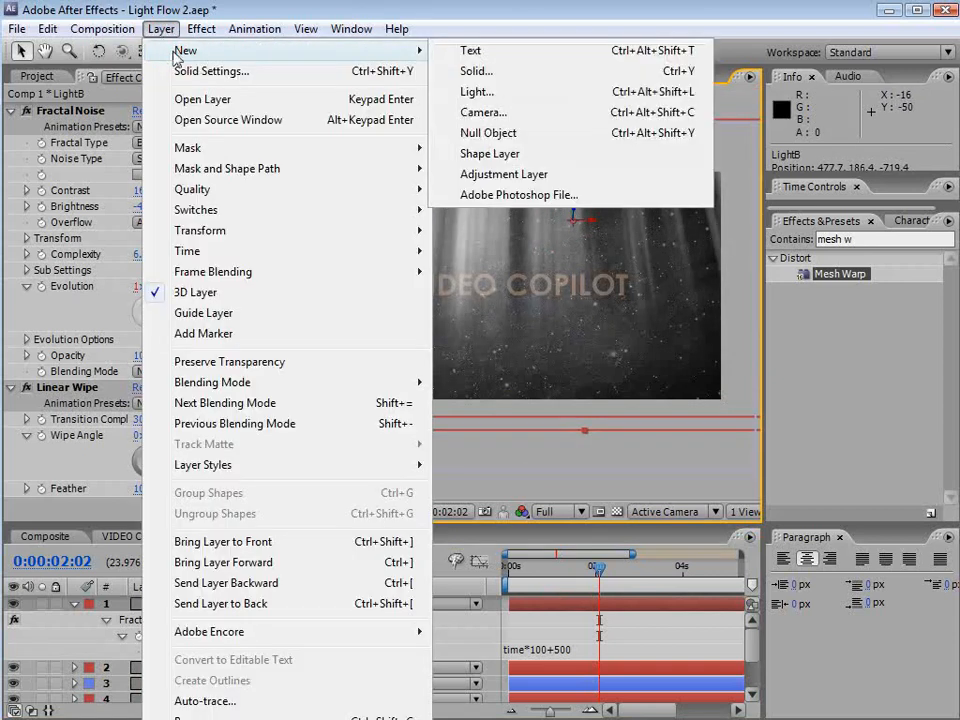
click(493, 114)
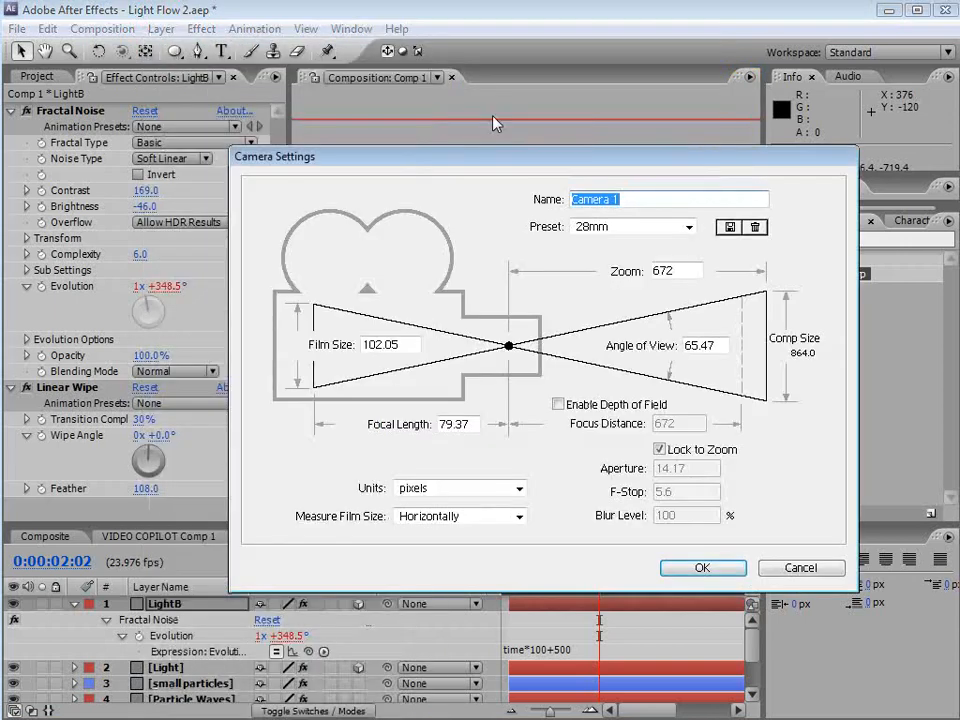
click(703, 568)
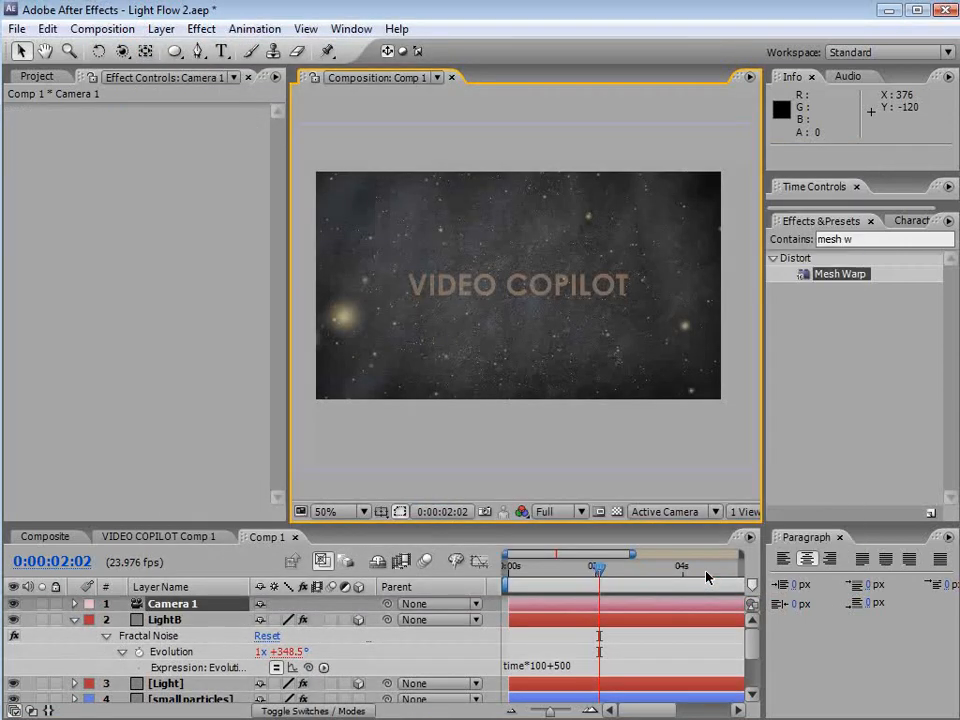
Turn the TITLE layer into a 3D layer
drag(462, 524, 452, 406)
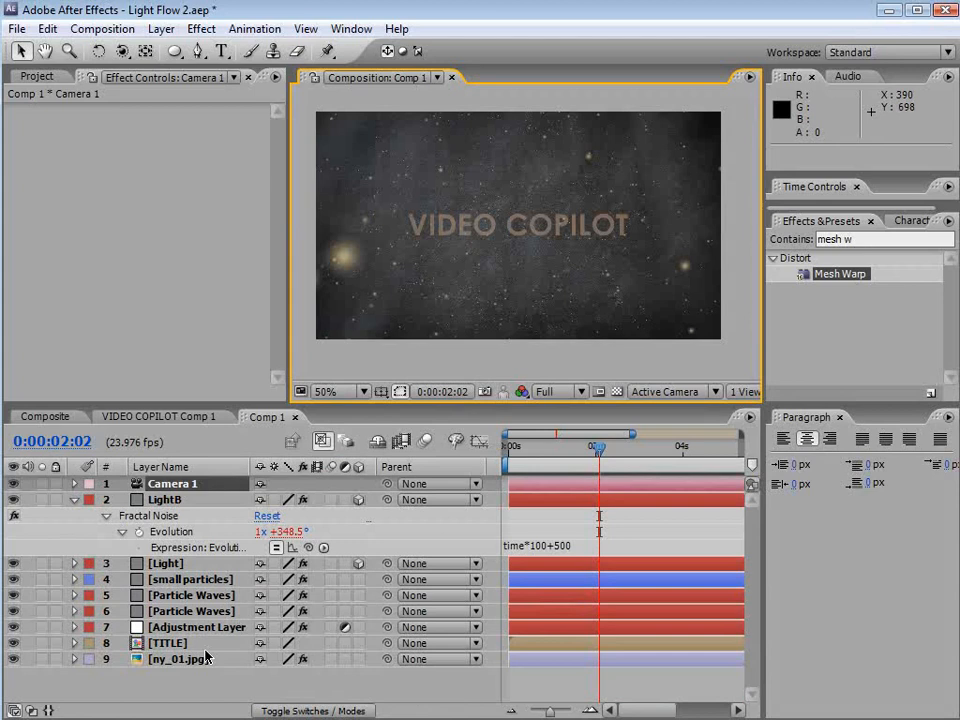
click(175, 645)
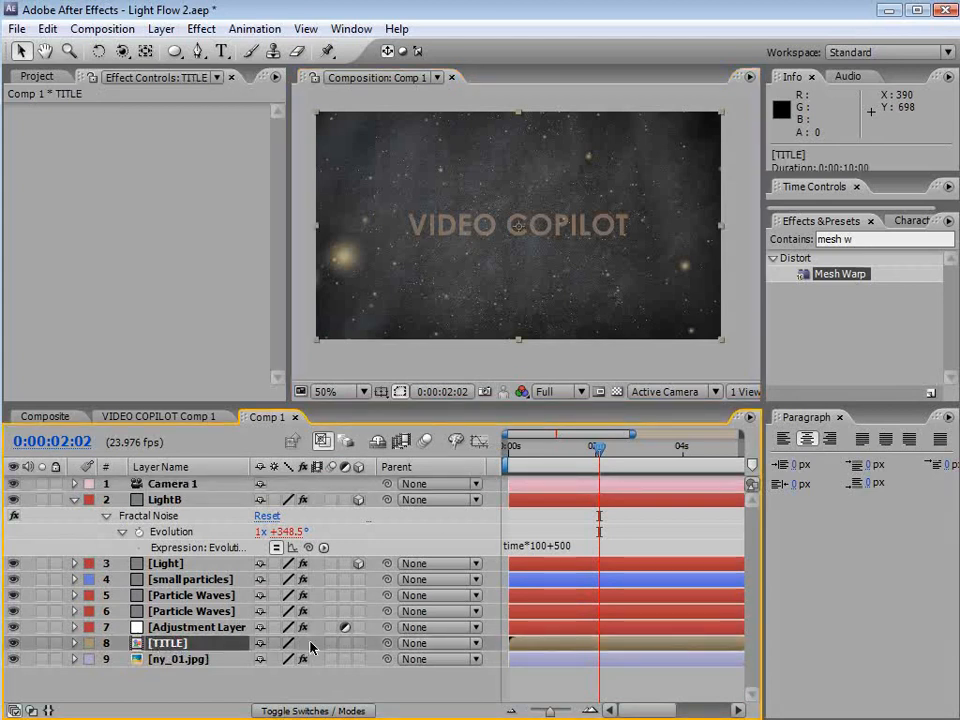
click(358, 643)
click(168, 662)
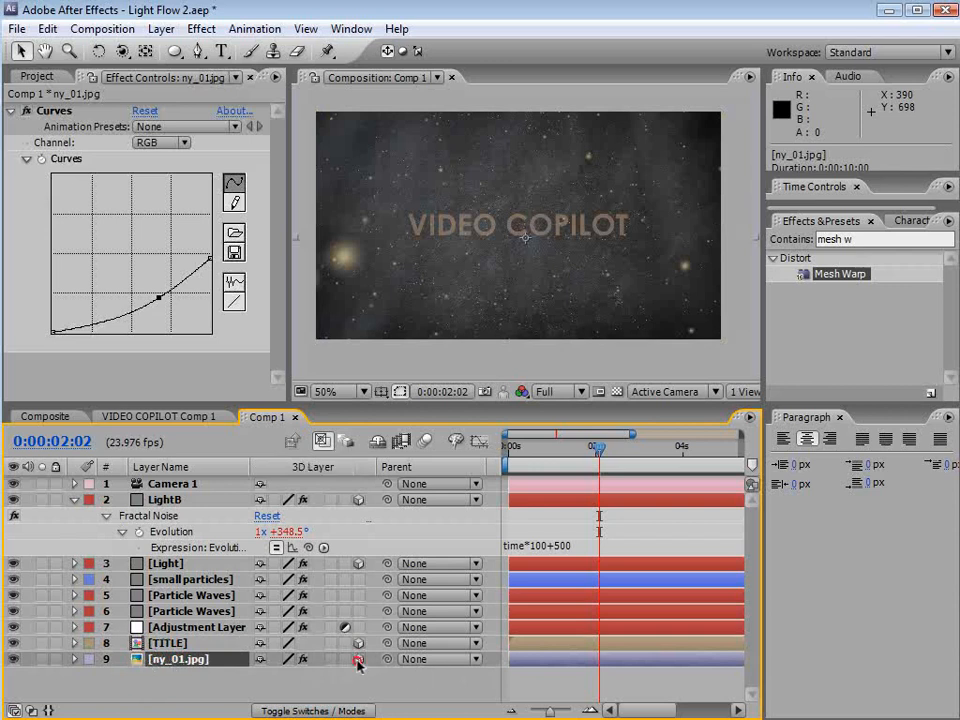
Dolly the camera toward the scene with the Track Z Camera Tool
click(190, 580)
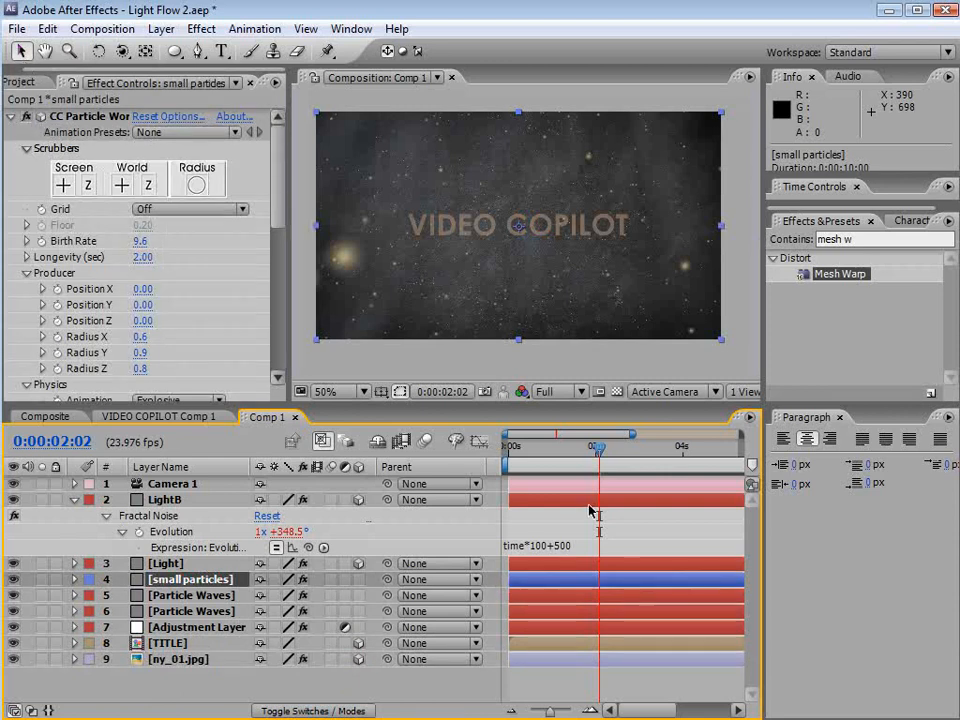
click(73, 500)
click(170, 484)
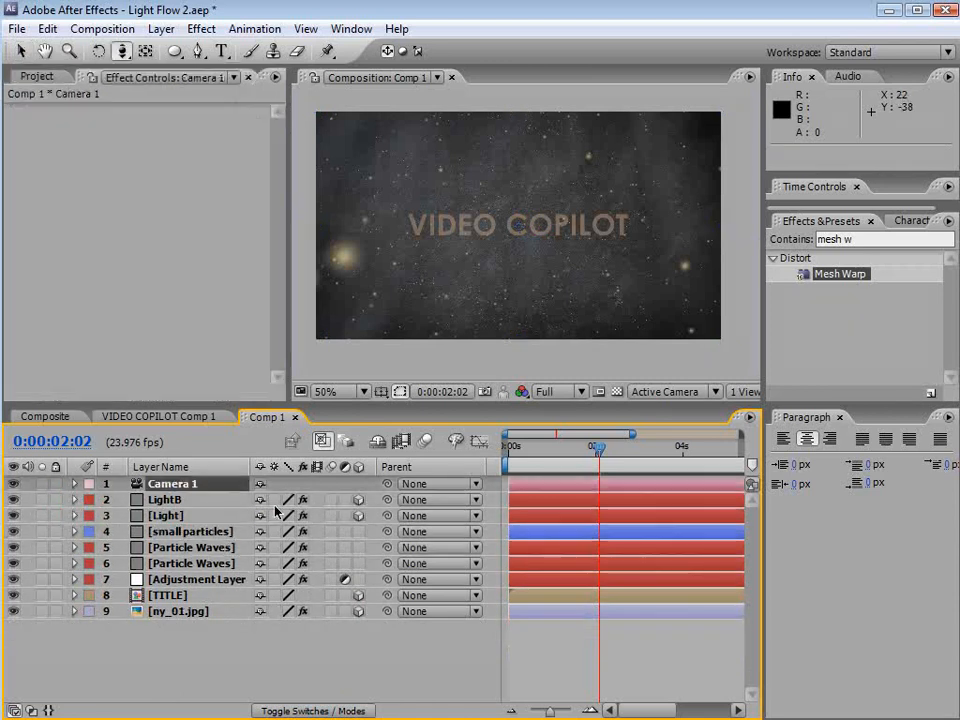
key(c)
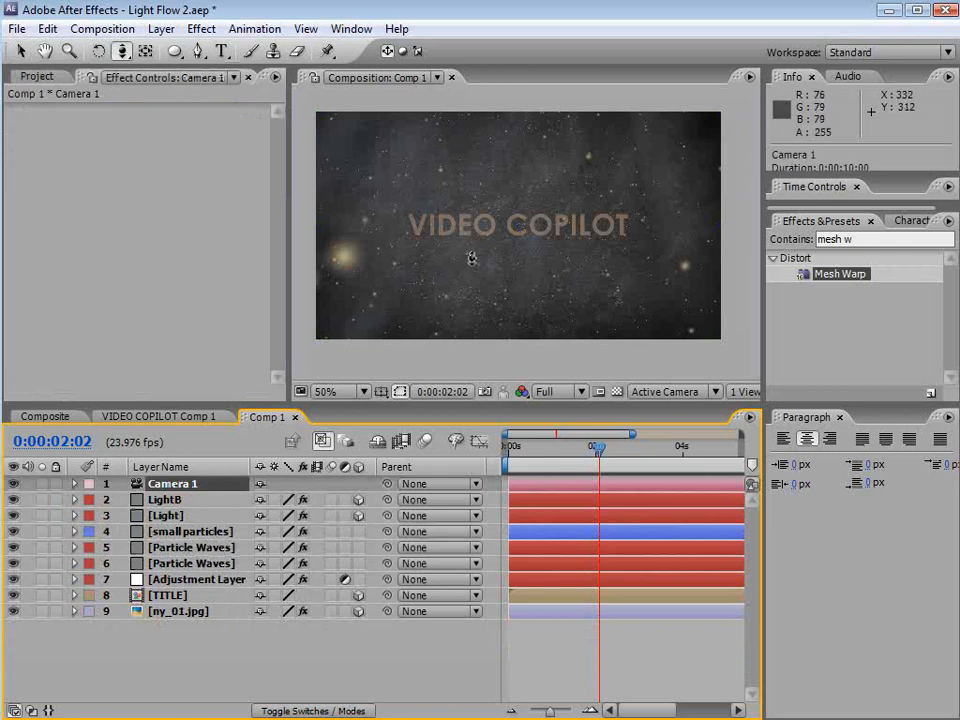
click(123, 53)
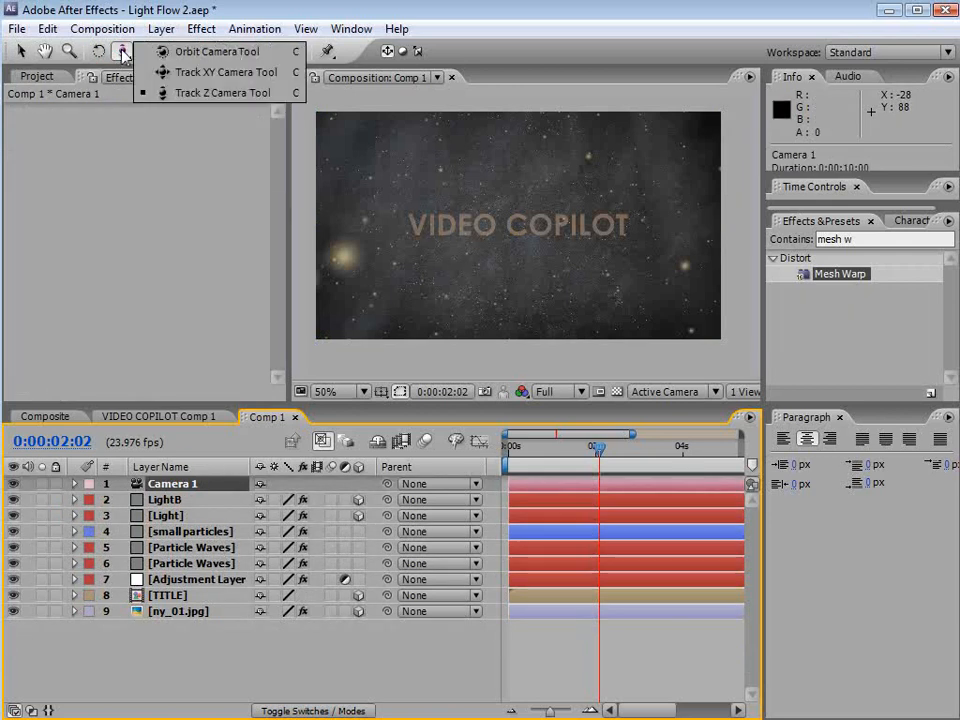
click(197, 93)
drag(514, 224, 519, 282)
click(265, 656)
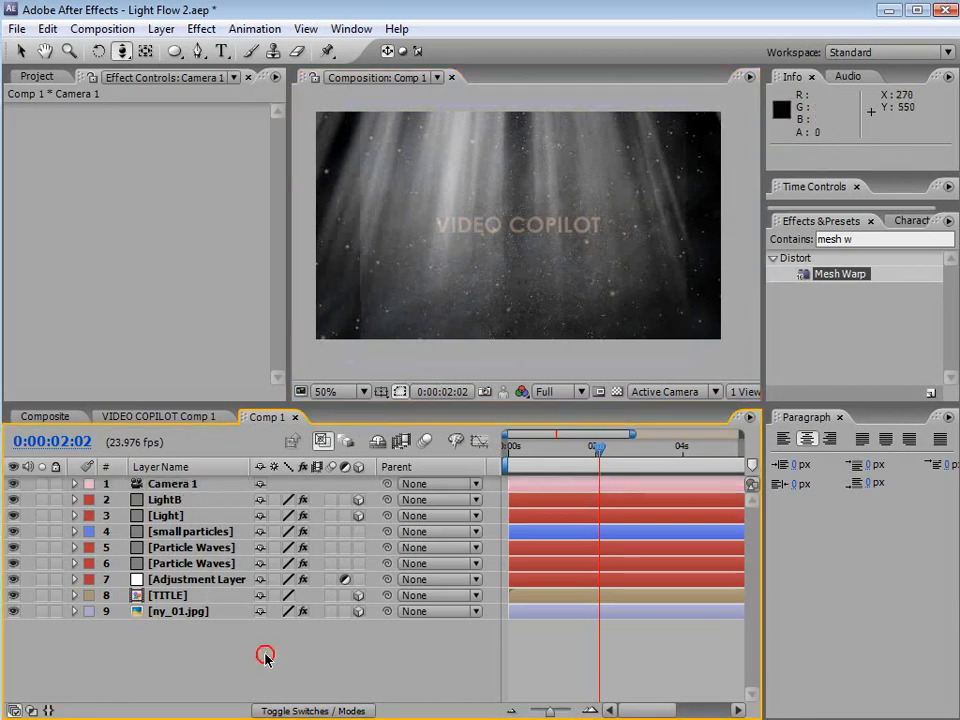
Scale up the ny_01.jpg background layer to about 84% so it fills the camera view
click(180, 611)
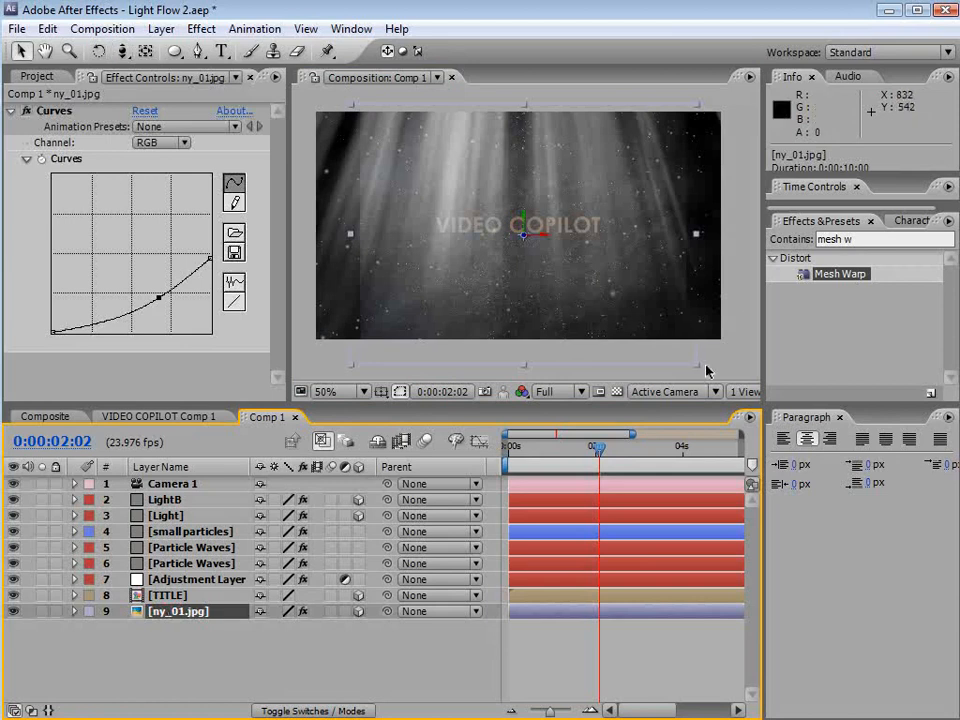
drag(697, 370, 750, 416)
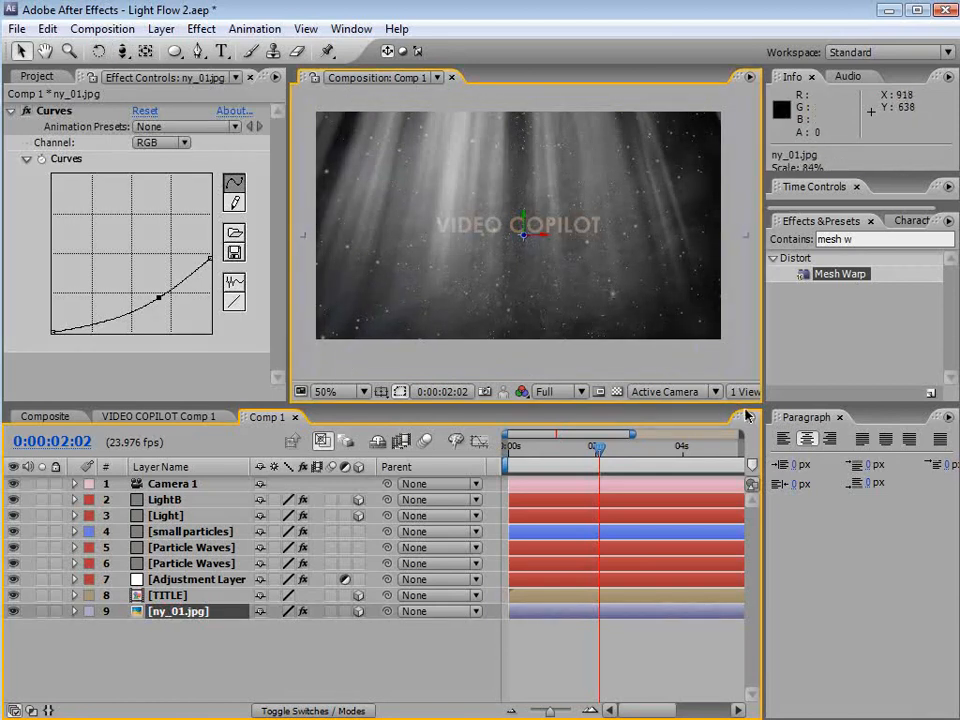
click(253, 643)
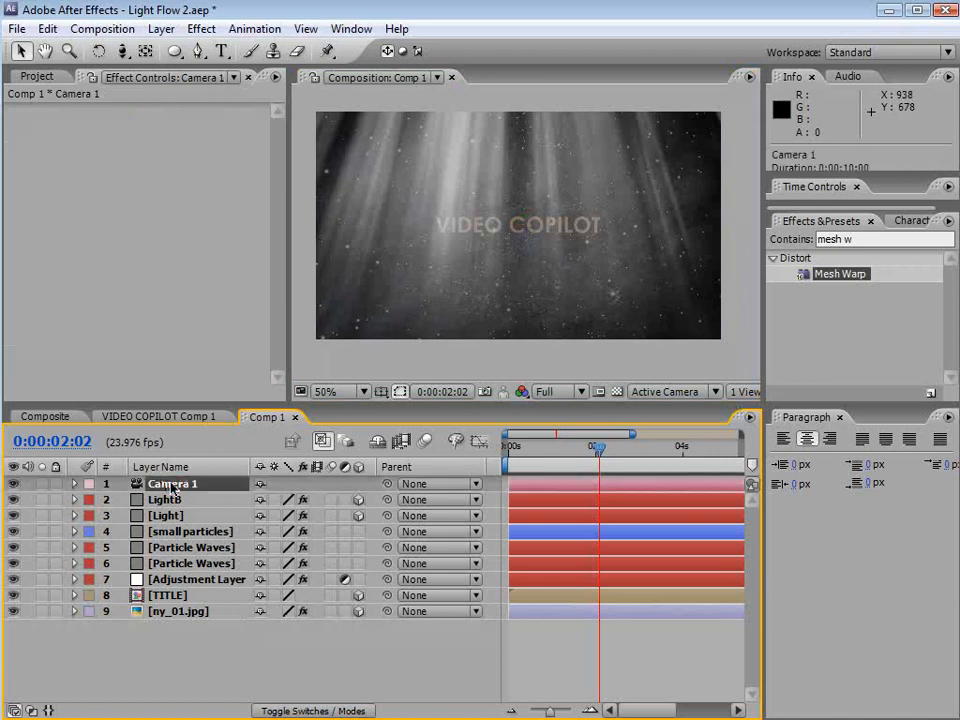
Show Camera 1's camera options and set its Zoom to 845 pixels
key(a)
key(a)
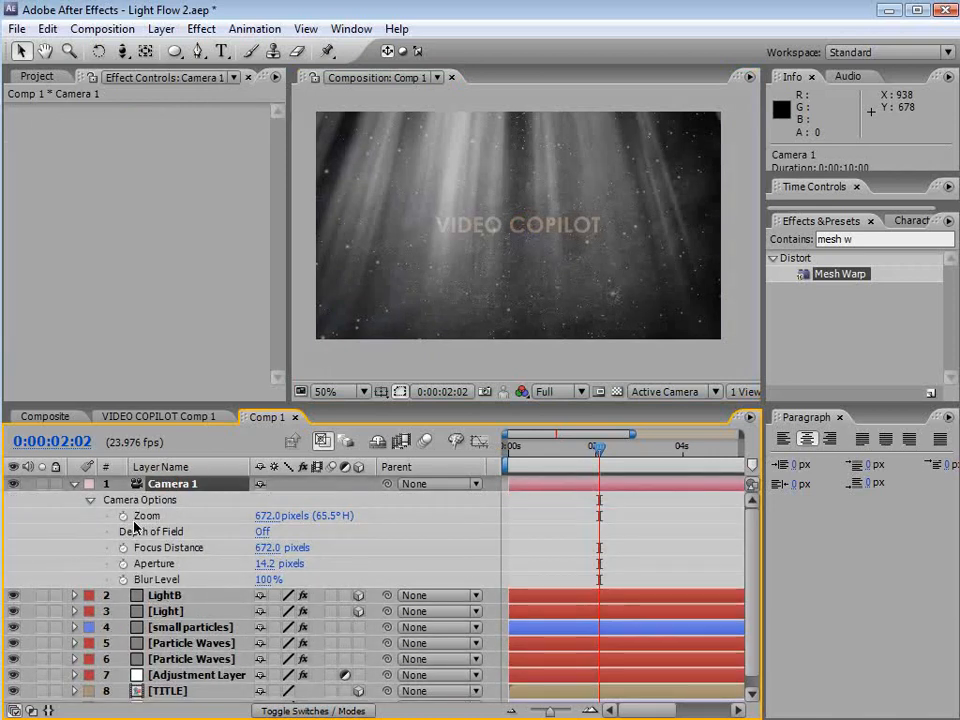
drag(262, 516, 418, 515)
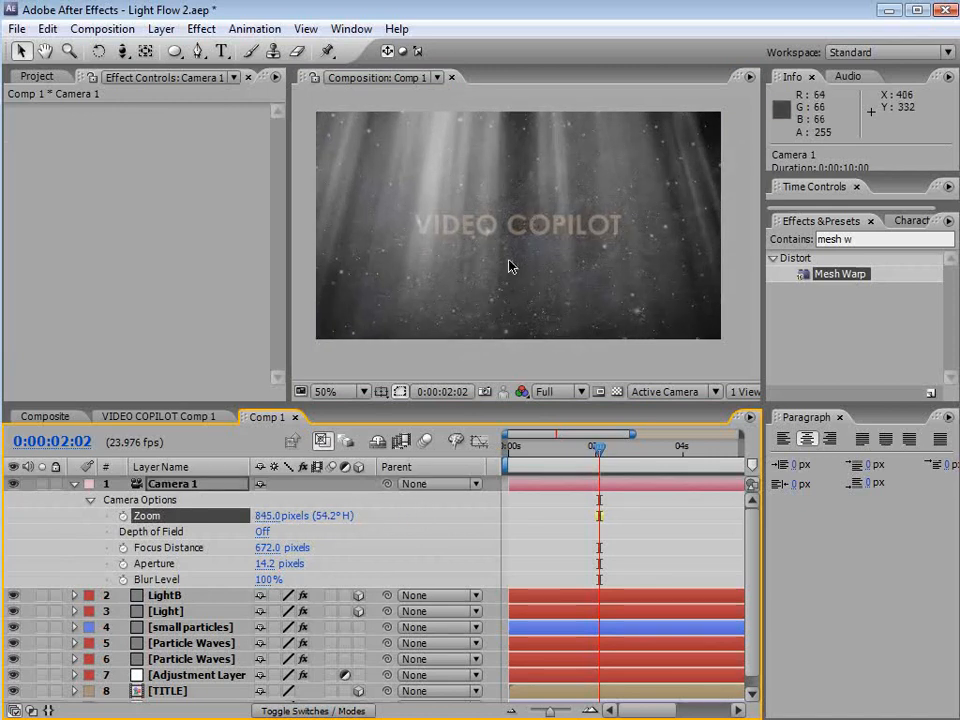
Nudge the camera further along Z with the camera tool
key(c)
mouse_move(514, 300)
mouse_down()
mouse_move(519, 291)
mouse_move(517, 316)
mouse_up()
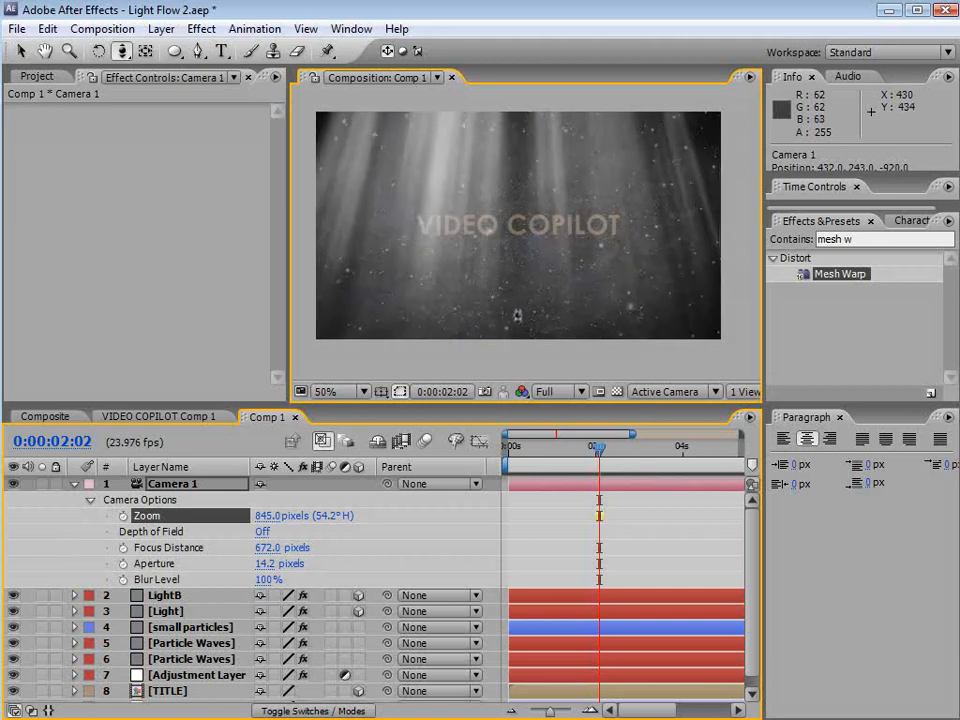
click(74, 483)
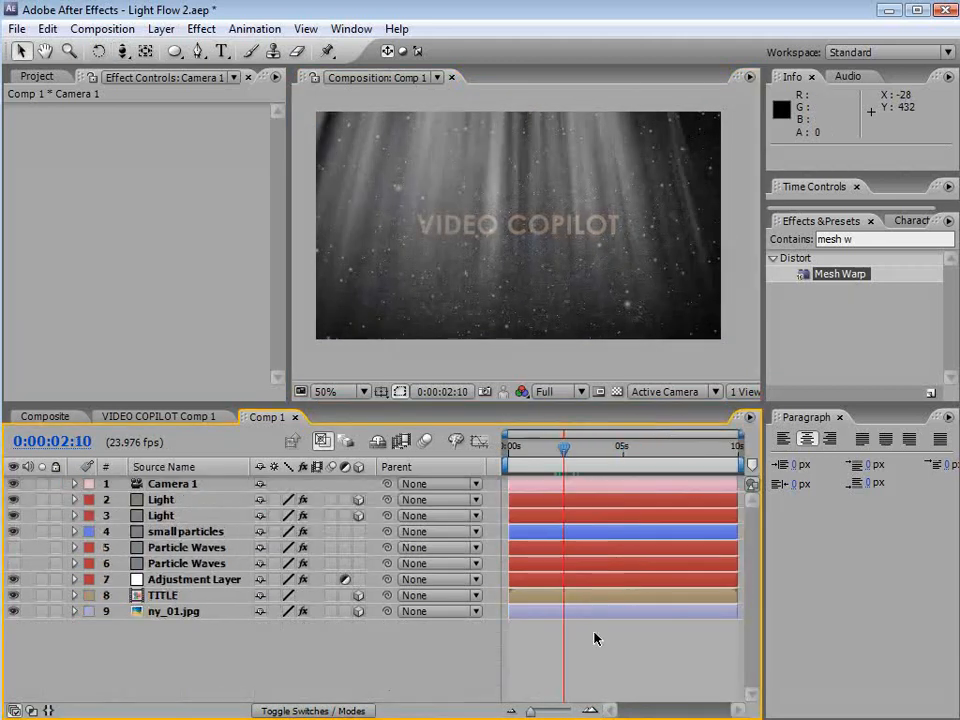
Set a Position keyframe on Camera 1 and move it to the start of the timeline
click(181, 485)
key(p)
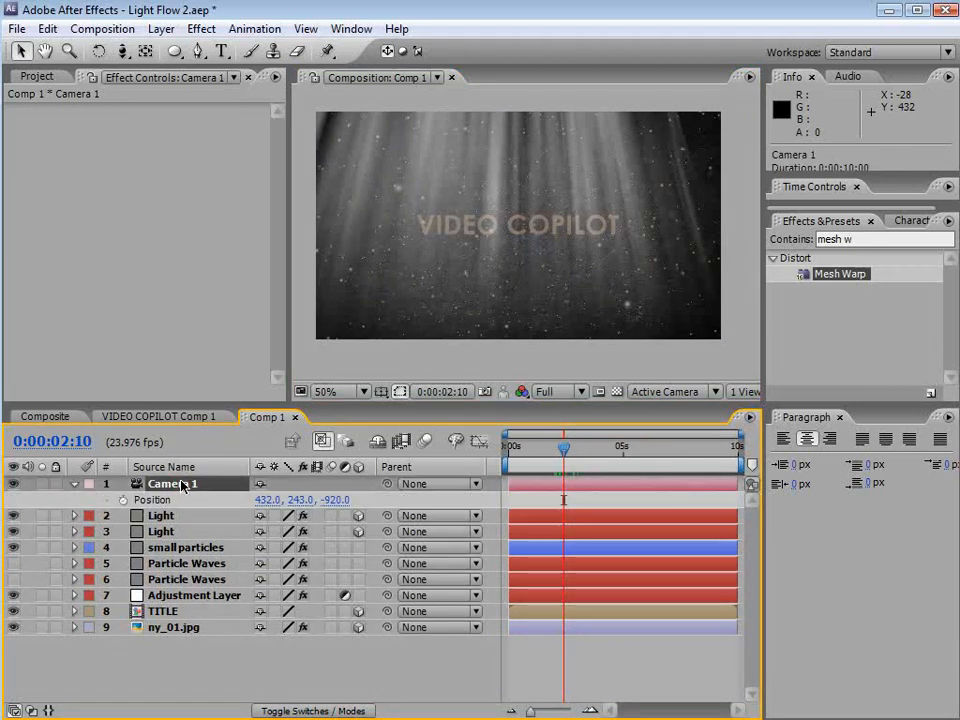
click(123, 500)
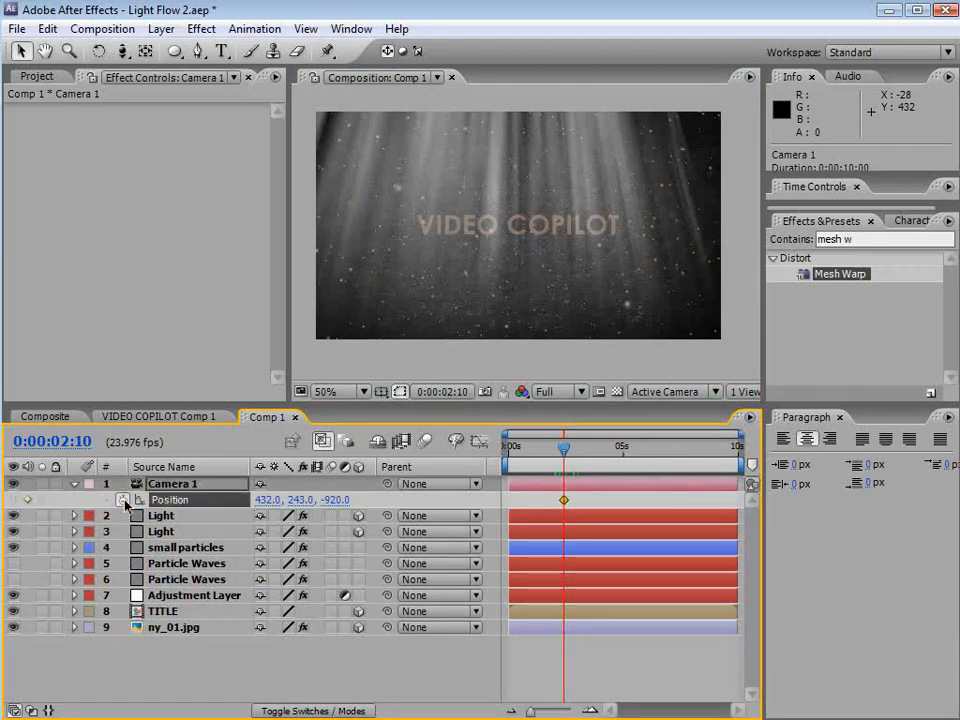
drag(564, 500, 513, 510)
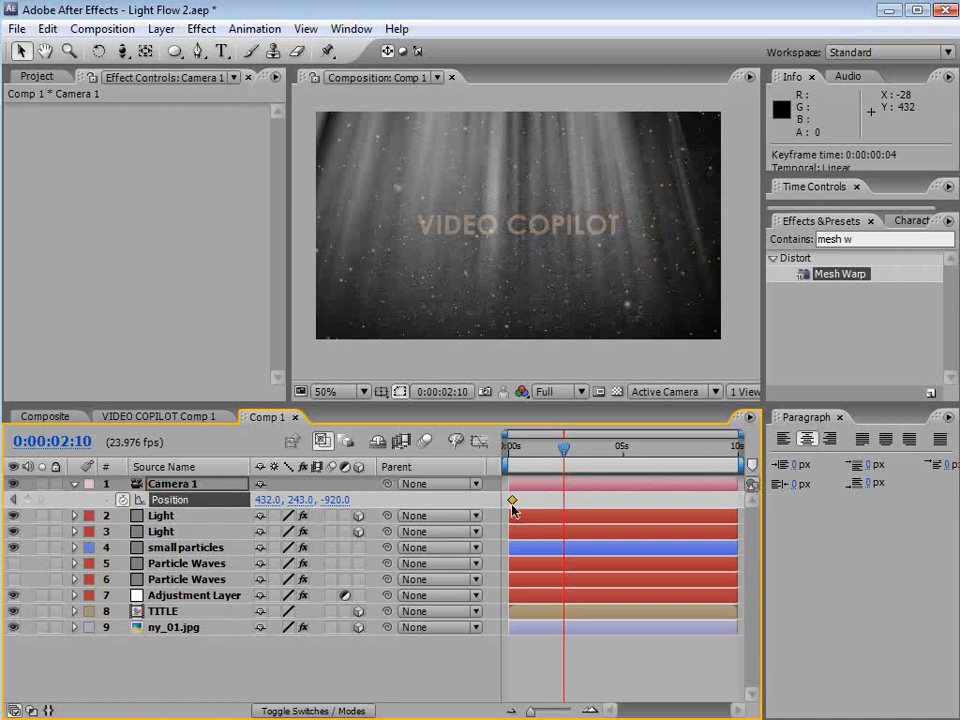
At 0:00:02:16, add a second Position keyframe by pushing the camera forward along Z
drag(545, 449, 570, 470)
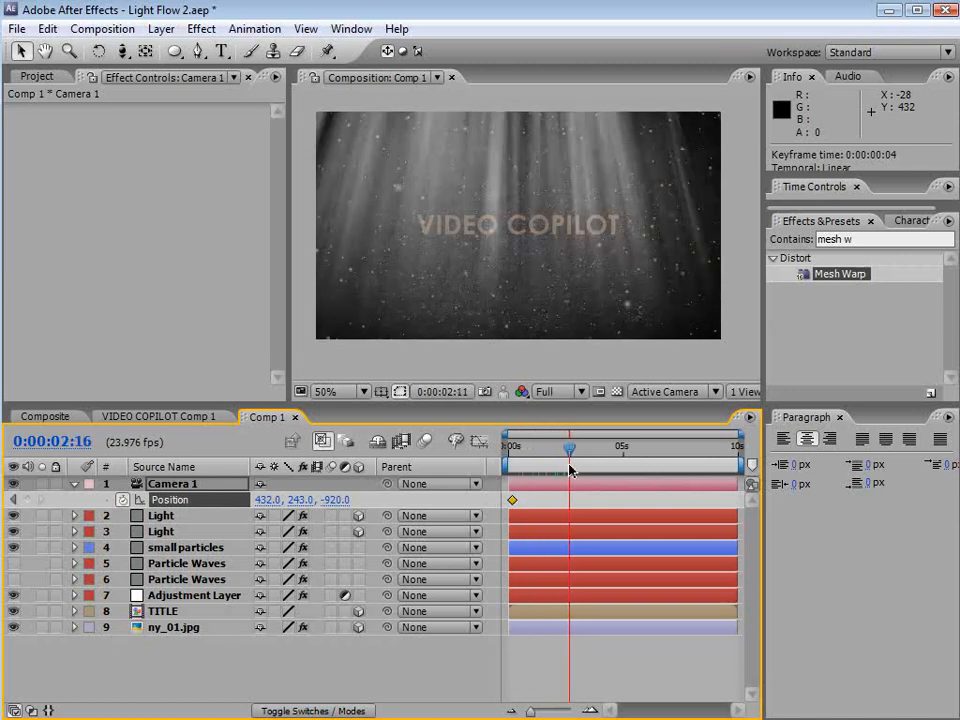
drag(337, 500, 384, 492)
click(122, 52)
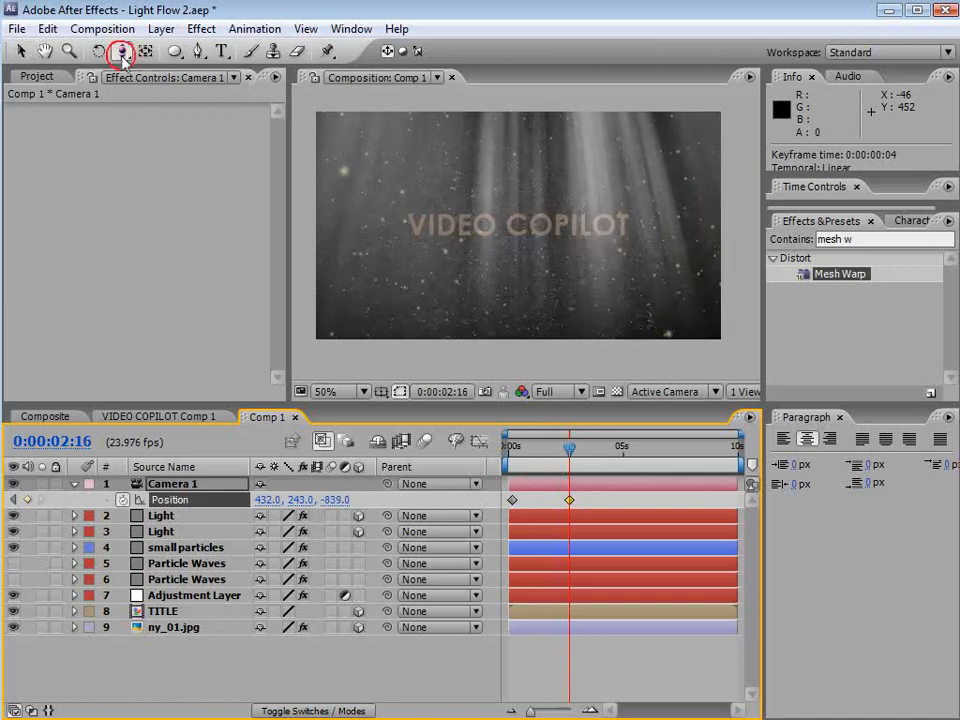
drag(487, 275, 504, 337)
Shift both camera Position keyframes later in the timeline and scrub to preview the camera move
drag(568, 451, 515, 459)
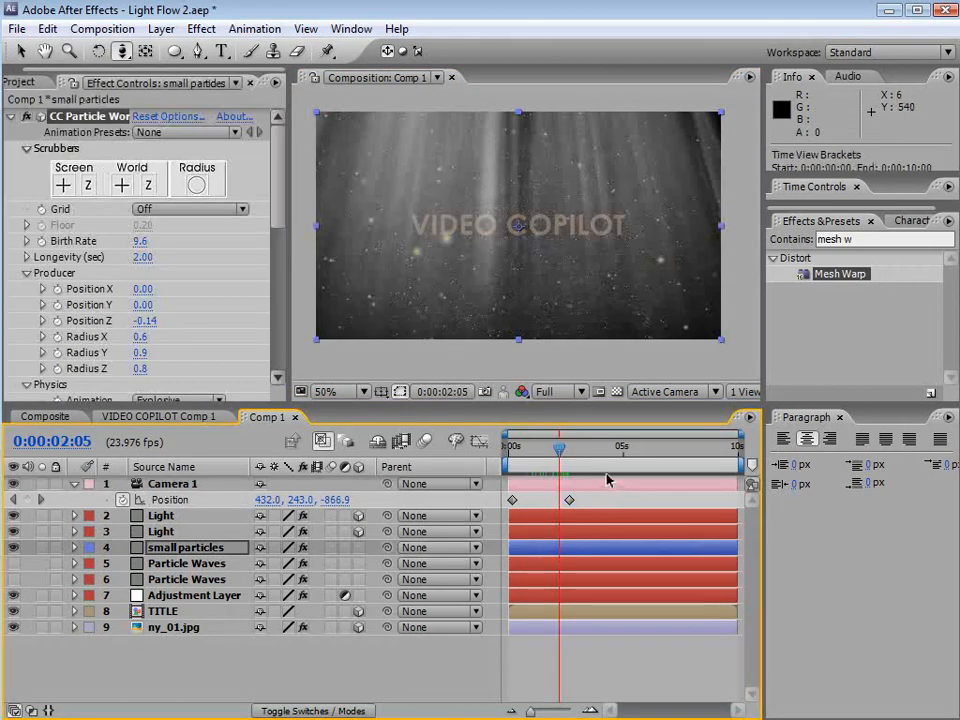
drag(584, 460, 591, 458)
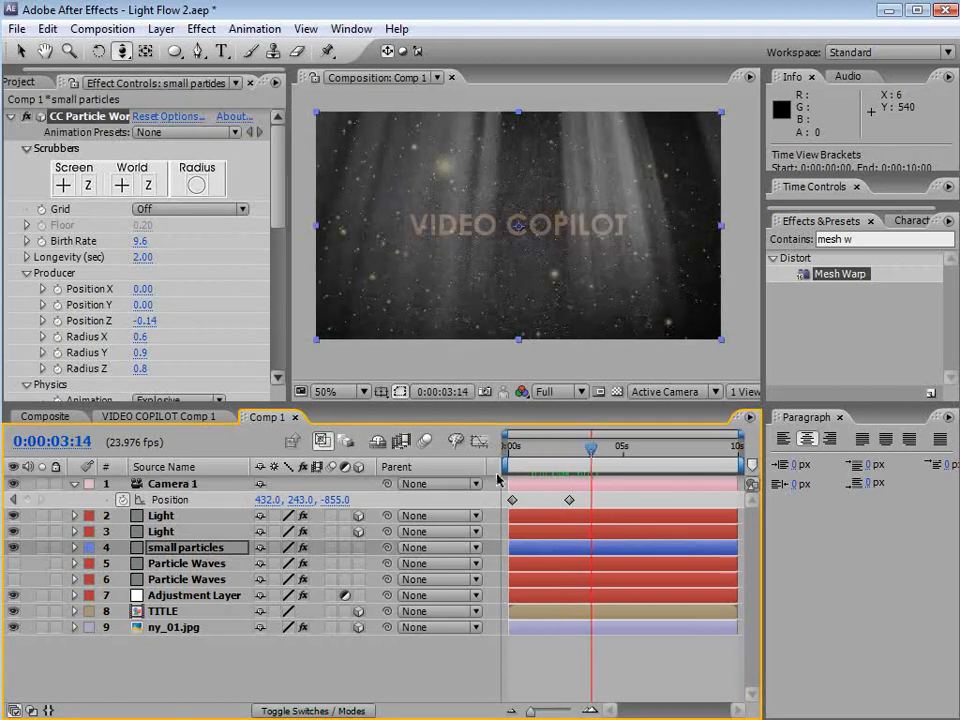
drag(506, 468, 553, 459)
click(514, 499)
drag(514, 499, 591, 504)
mouse_move(591, 455)
mouse_down()
mouse_move(636, 456)
mouse_move(592, 456)
mouse_up()
click(617, 666)
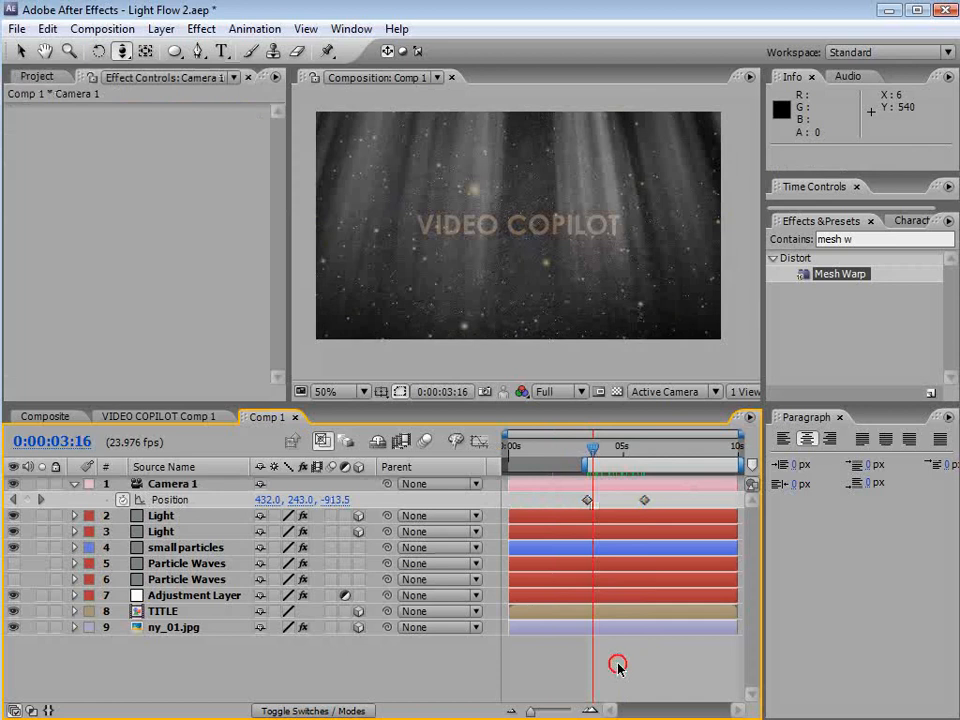
Pre-compose both Light layers into a new composition named LIGHT COMP
click(166, 516)
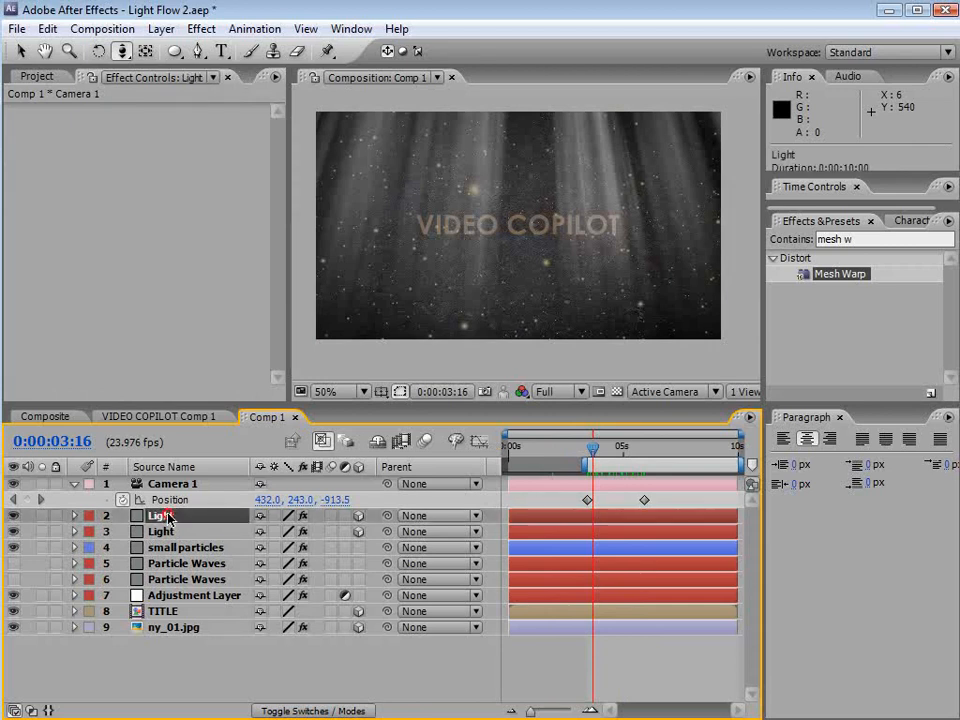
shift+click(162, 530)
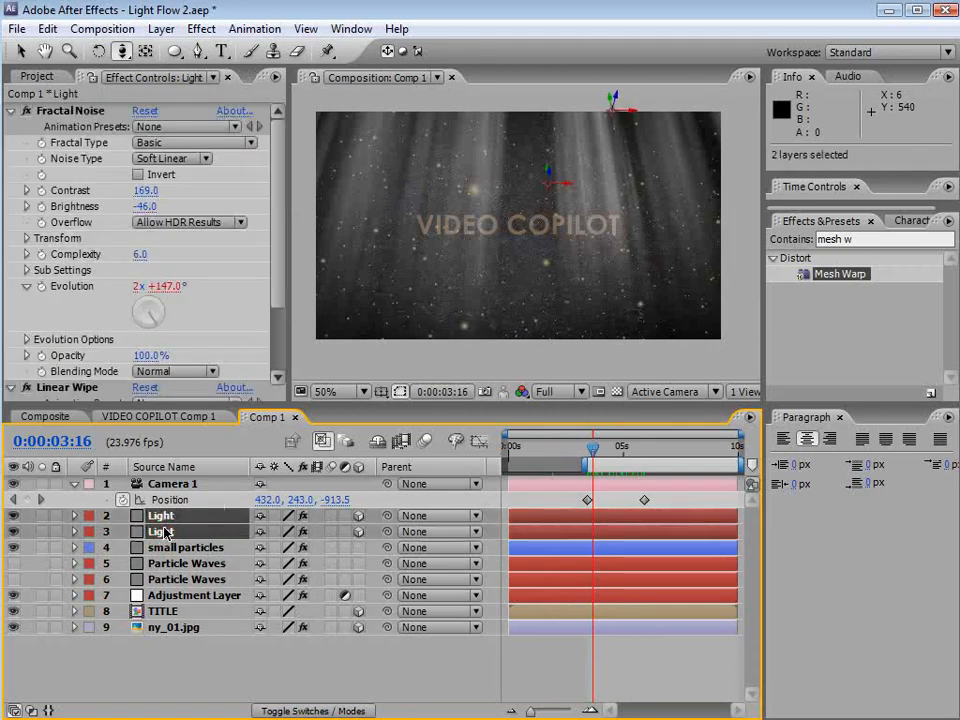
click(160, 29)
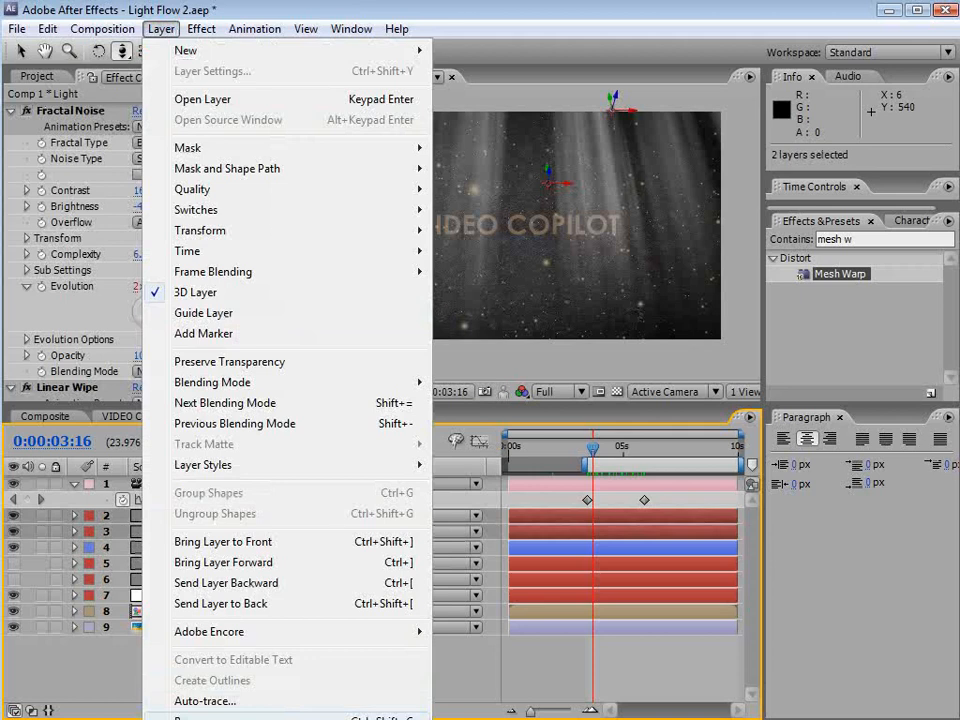
click(250, 716)
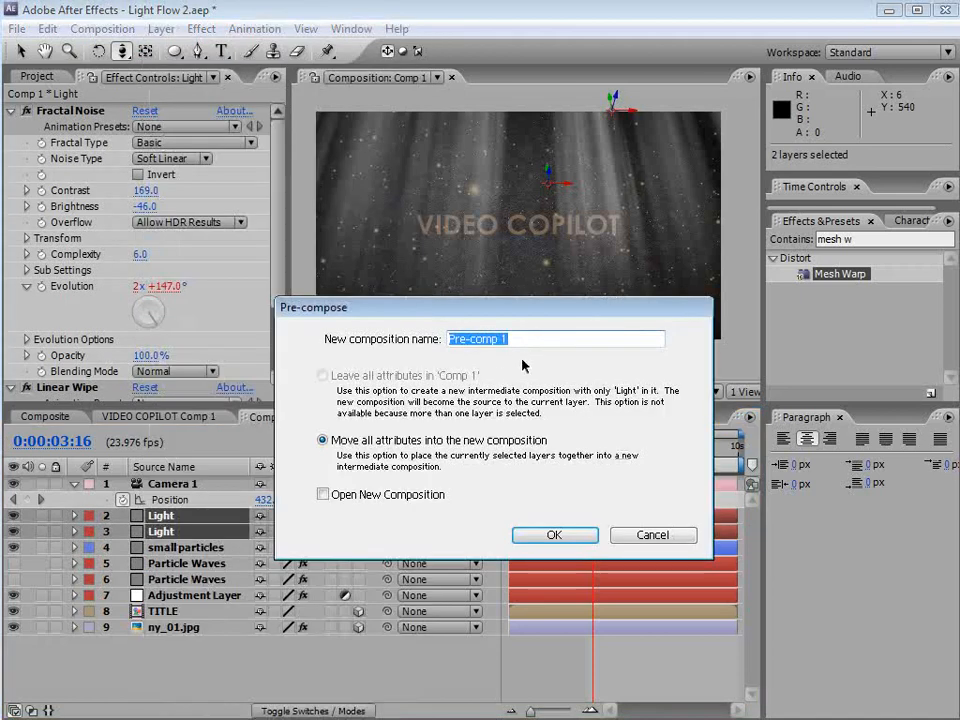
text(LIGHT COMP)
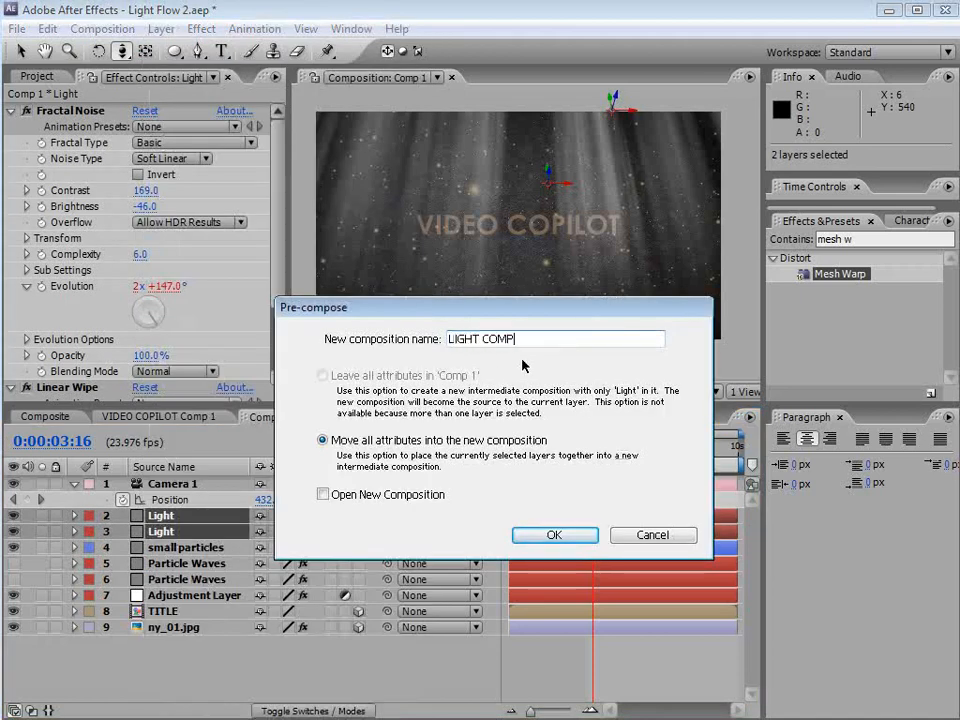
click(552, 535)
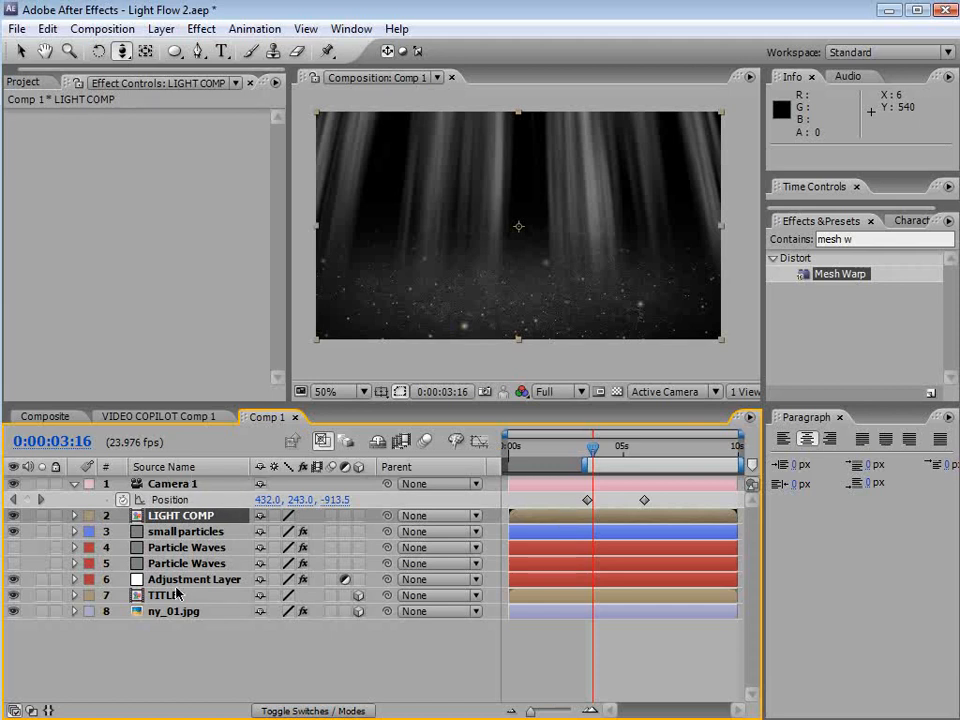
Turn on Collapse Transformations for the LIGHT COMP layer and move the time indicator to 0:00:04:04
click(274, 516)
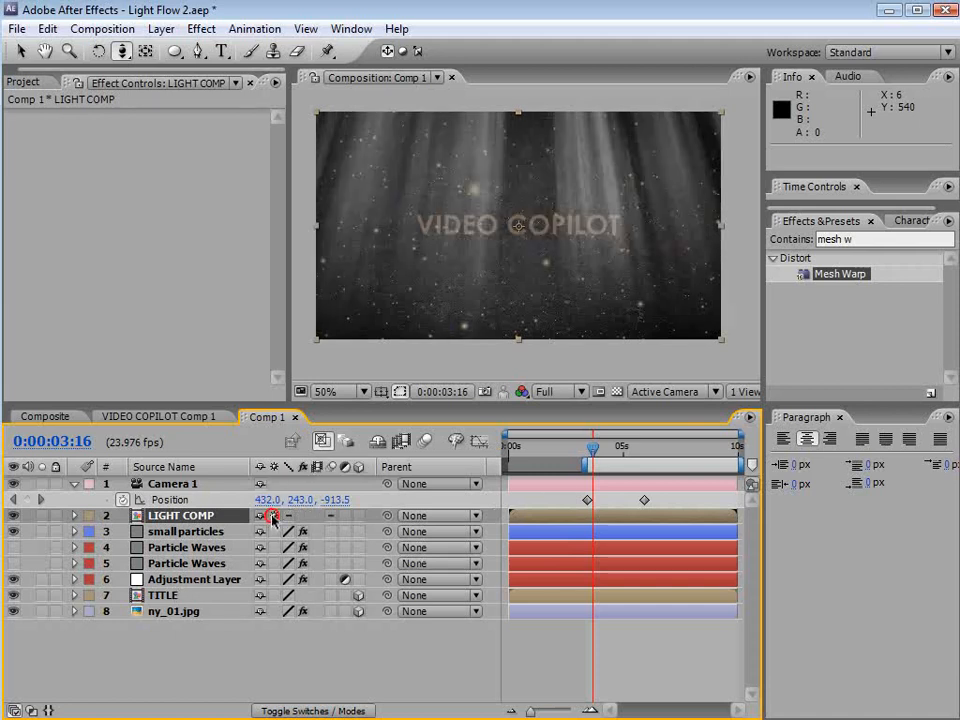
mouse_move(596, 449)
mouse_down()
mouse_move(626, 457)
mouse_move(604, 455)
mouse_up()
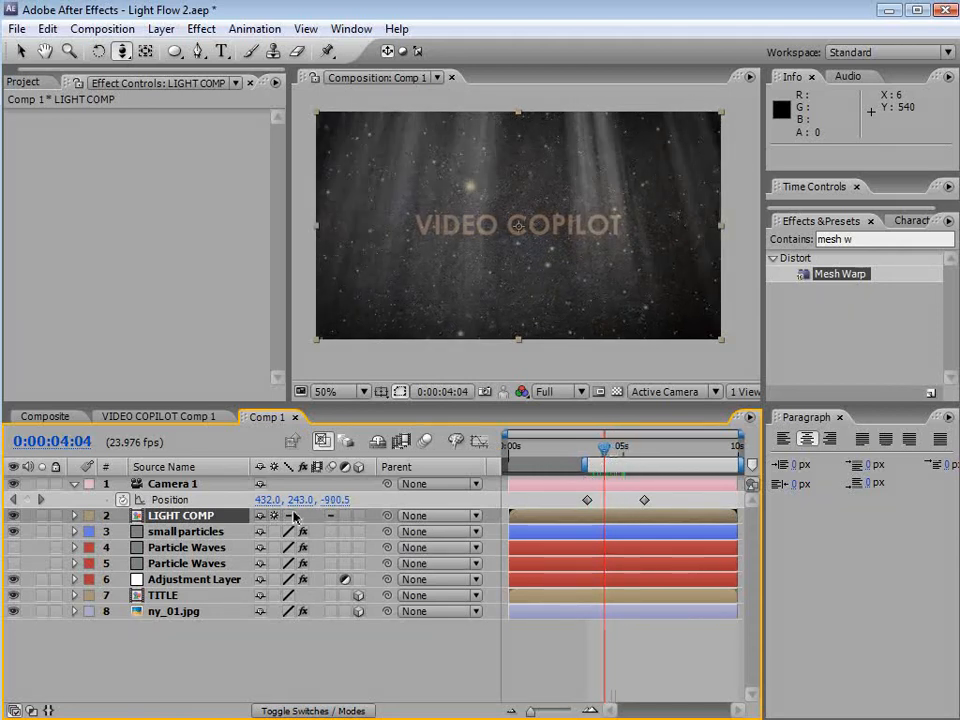
drag(415, 219, 431, 242)
key(ctrl+z)
key(v)
drag(407, 285, 388, 345)
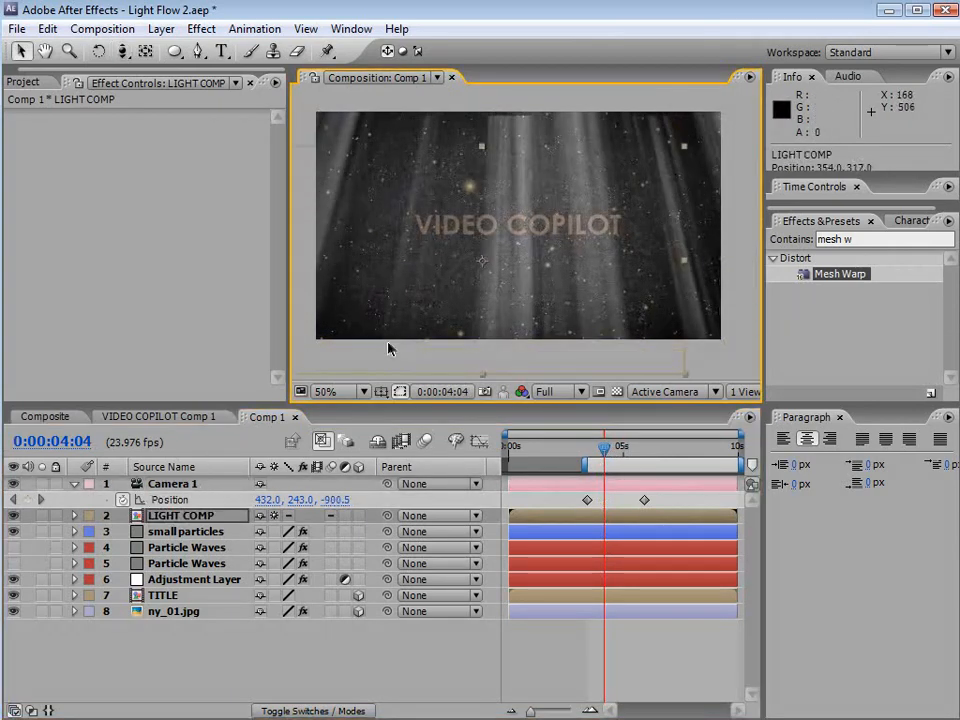
key(ctrl+z)
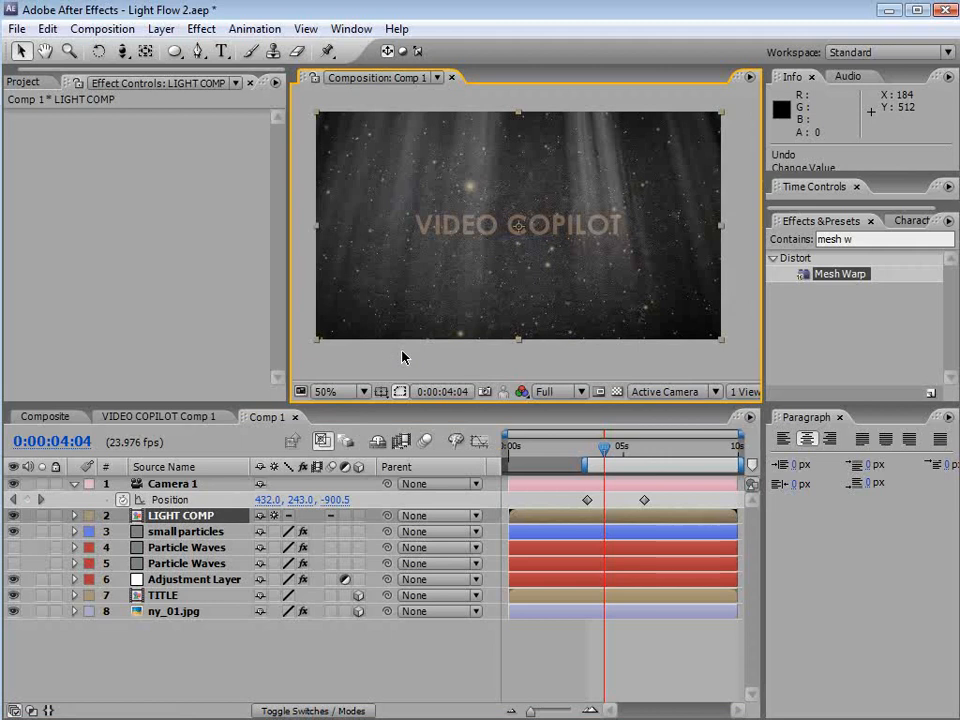
Duplicate the LIGHT COMP layer
click(182, 515)
click(47, 29)
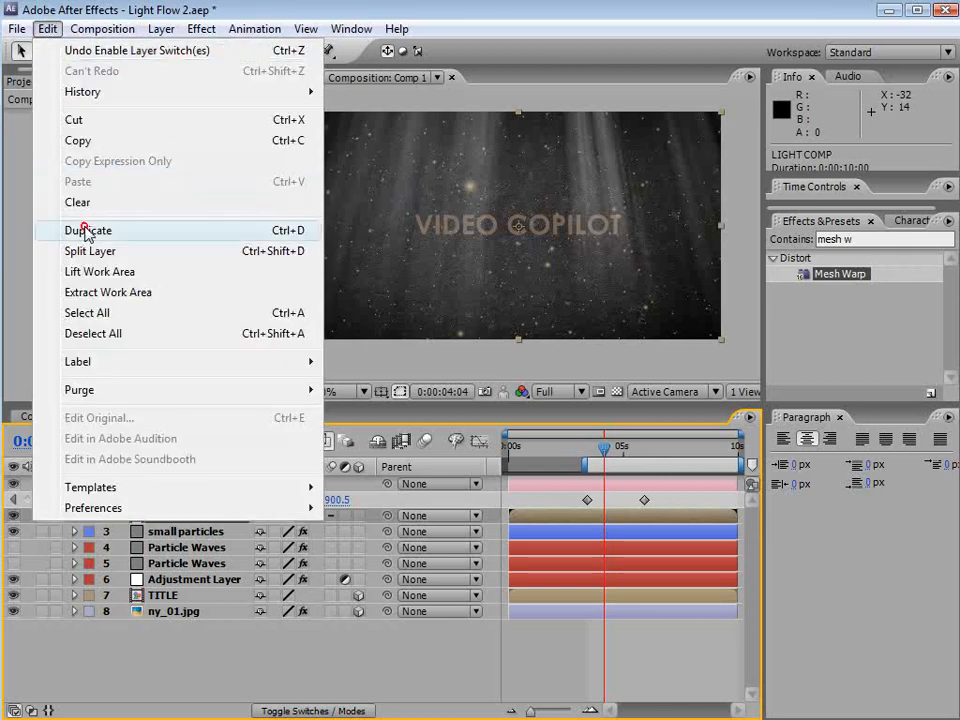
click(88, 230)
Set the small particles layer's track matte to Luma Matte using the LIGHT COMP layer above it
click(190, 531)
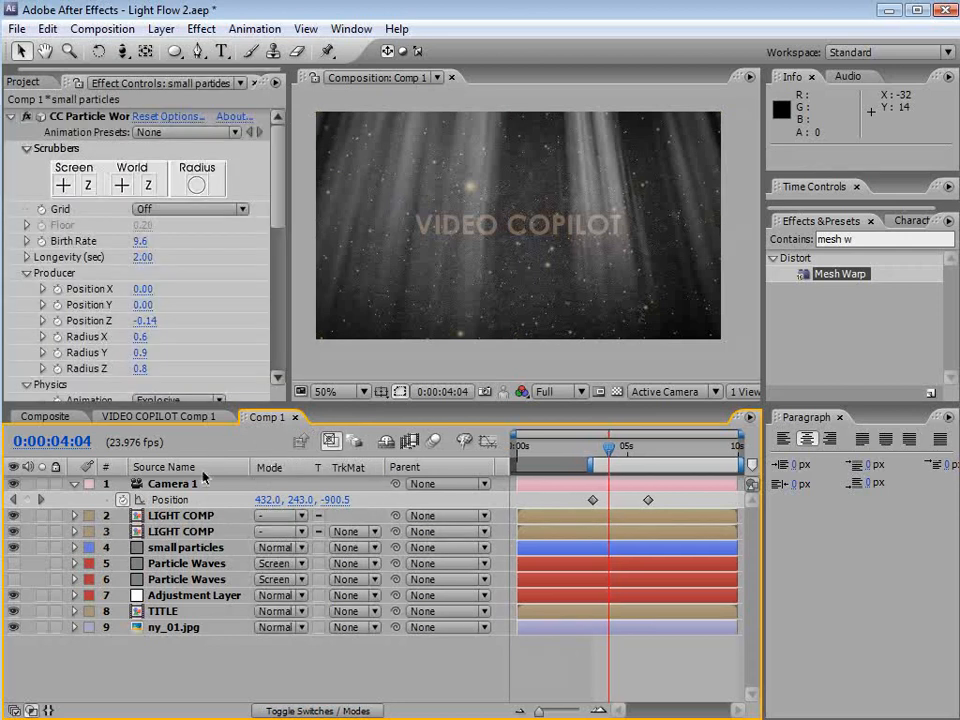
click(183, 553)
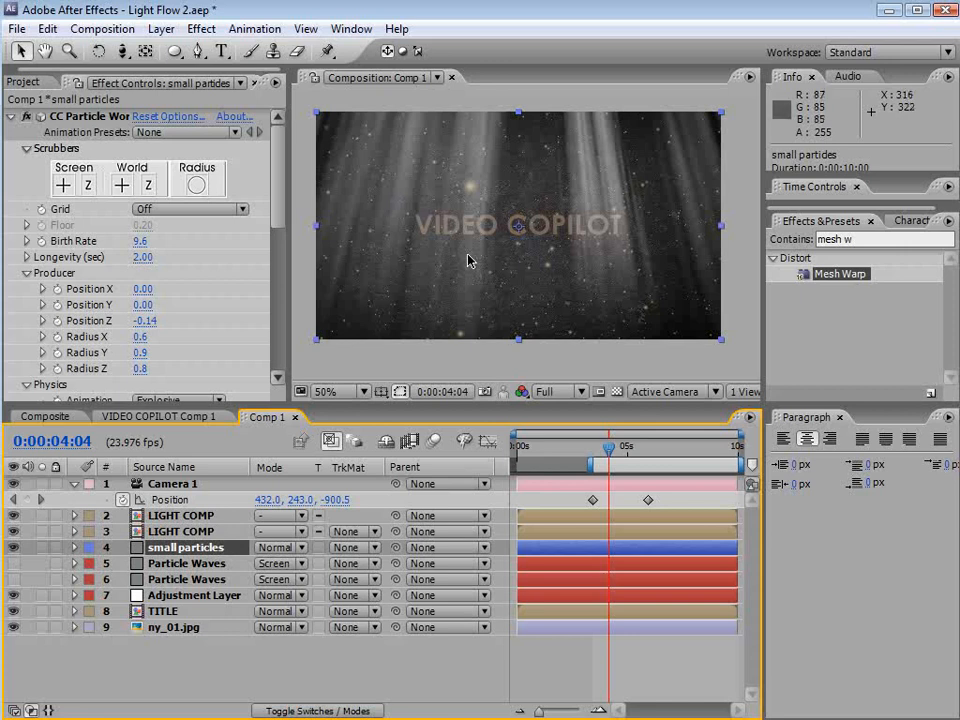
click(316, 712)
click(320, 712)
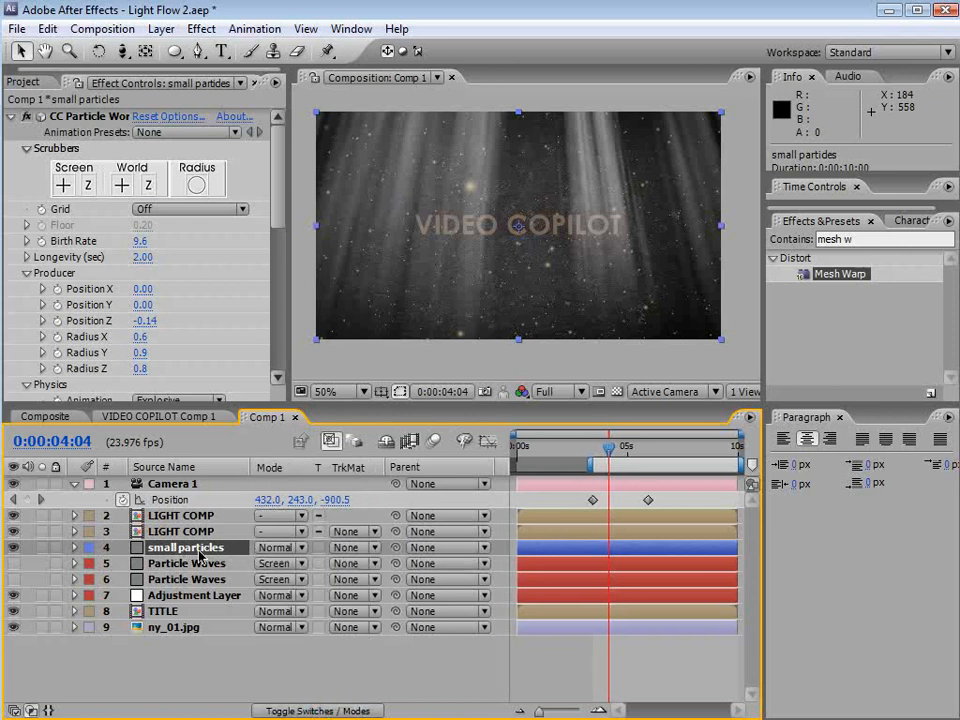
click(183, 532)
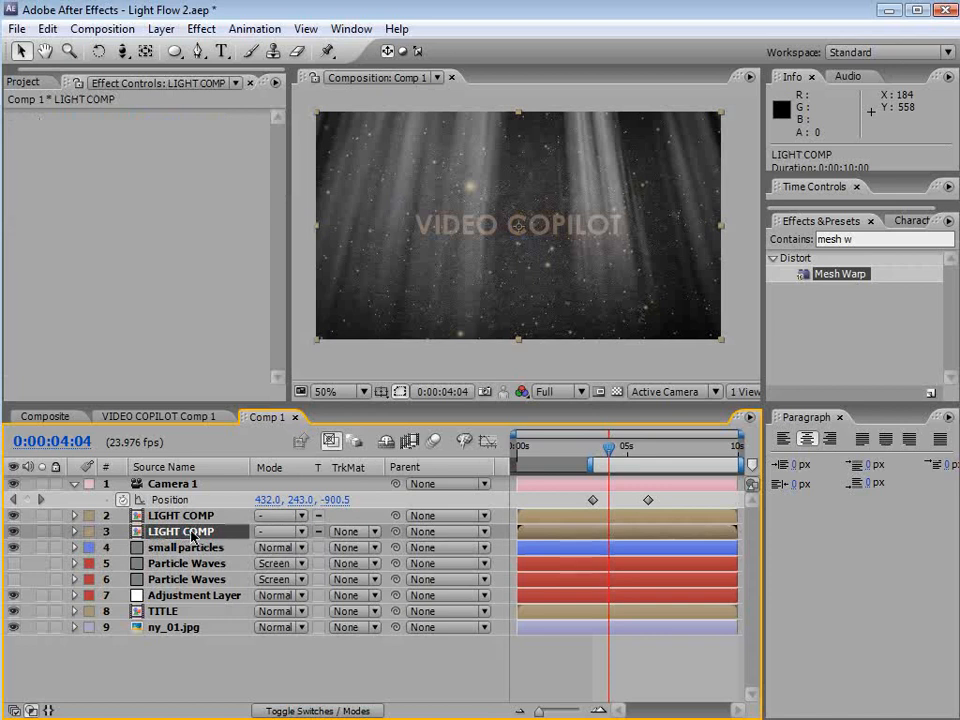
click(185, 547)
click(340, 547)
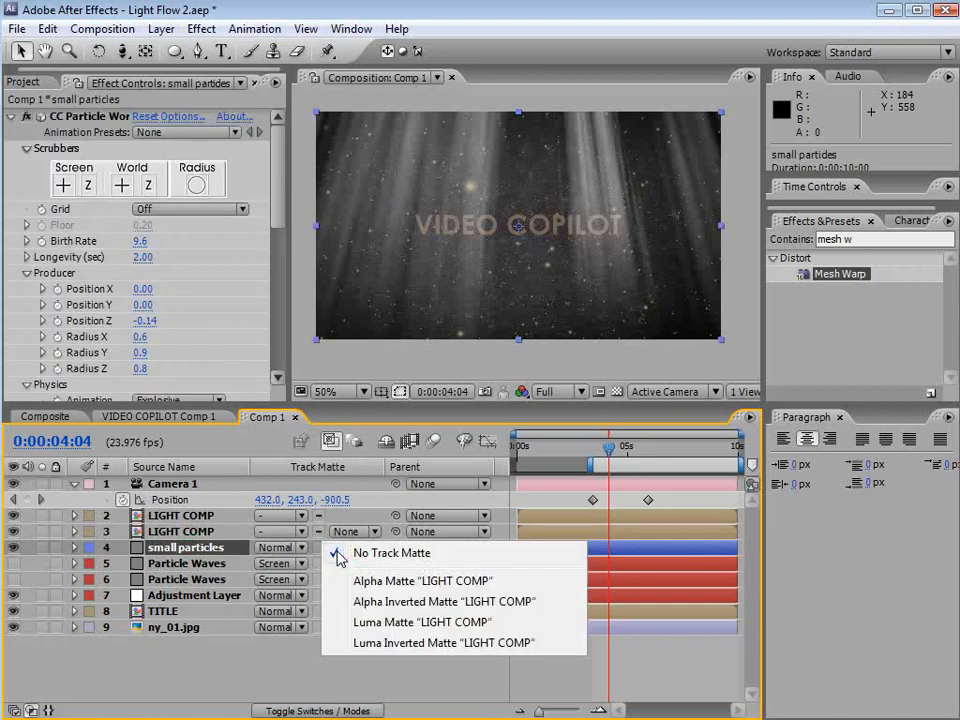
click(380, 624)
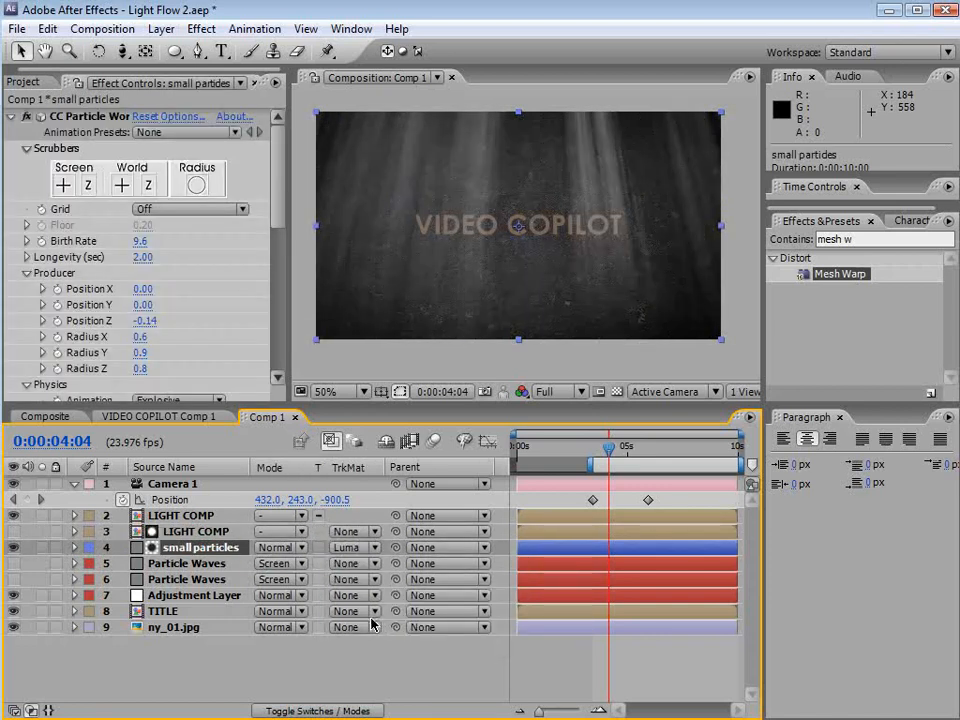
Solo the small particles layer, apply Curves to the lower LIGHT COMP, and steepen the curve to brighten the matte
click(43, 547)
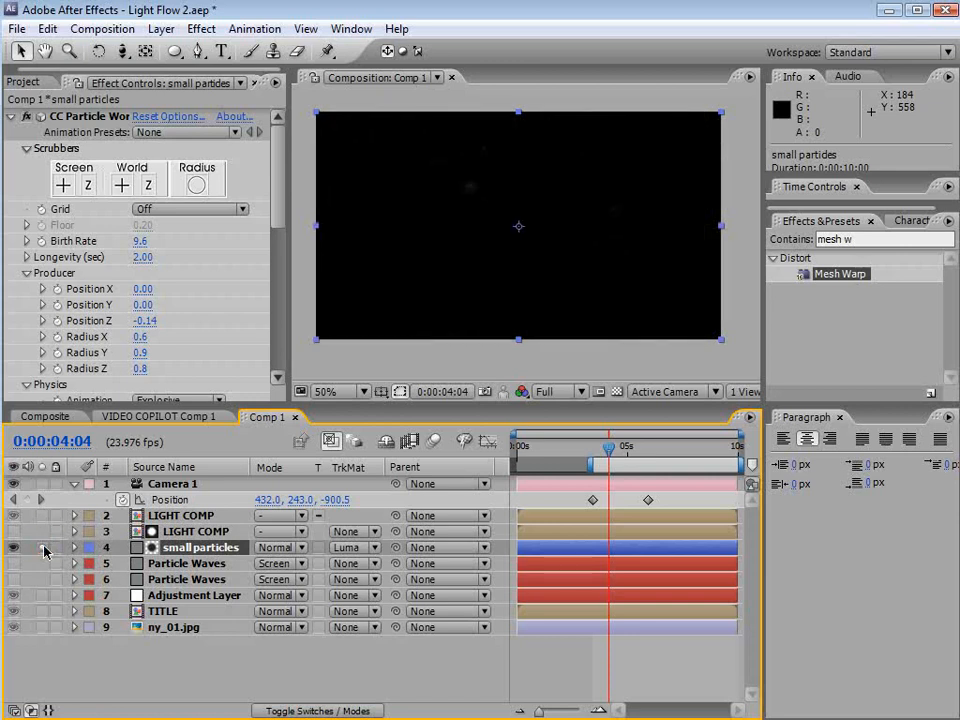
key(slash)
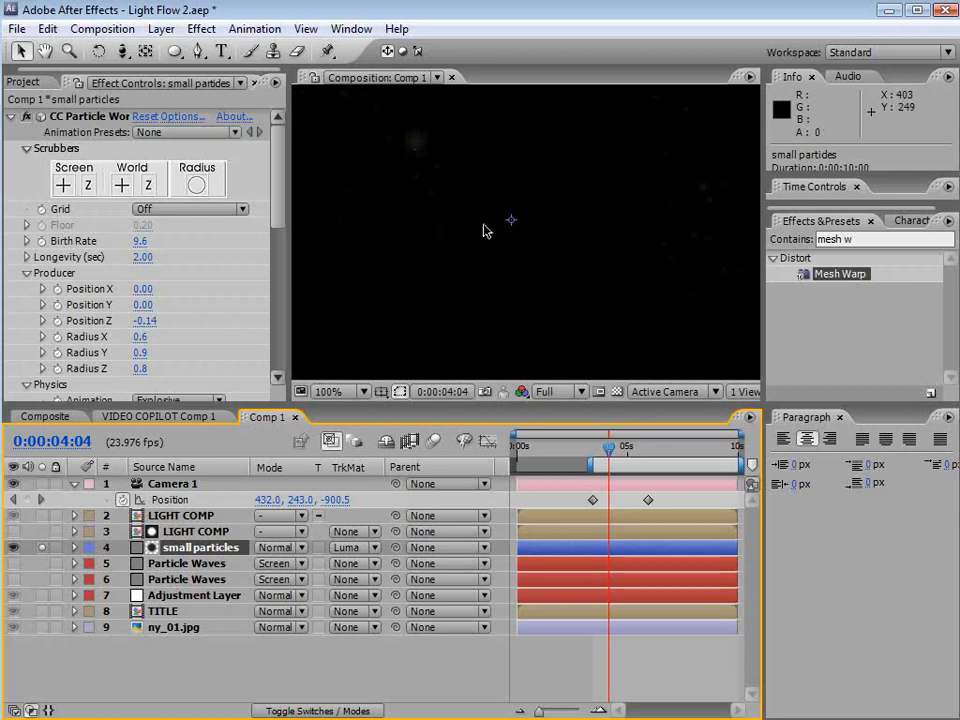
key(comma)
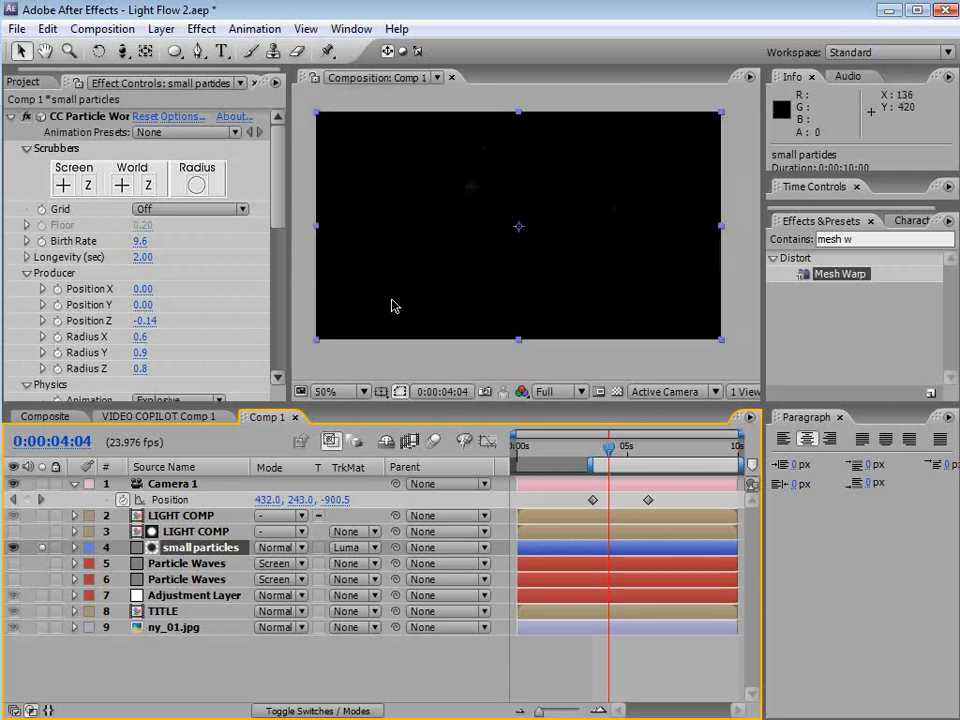
click(201, 533)
click(201, 29)
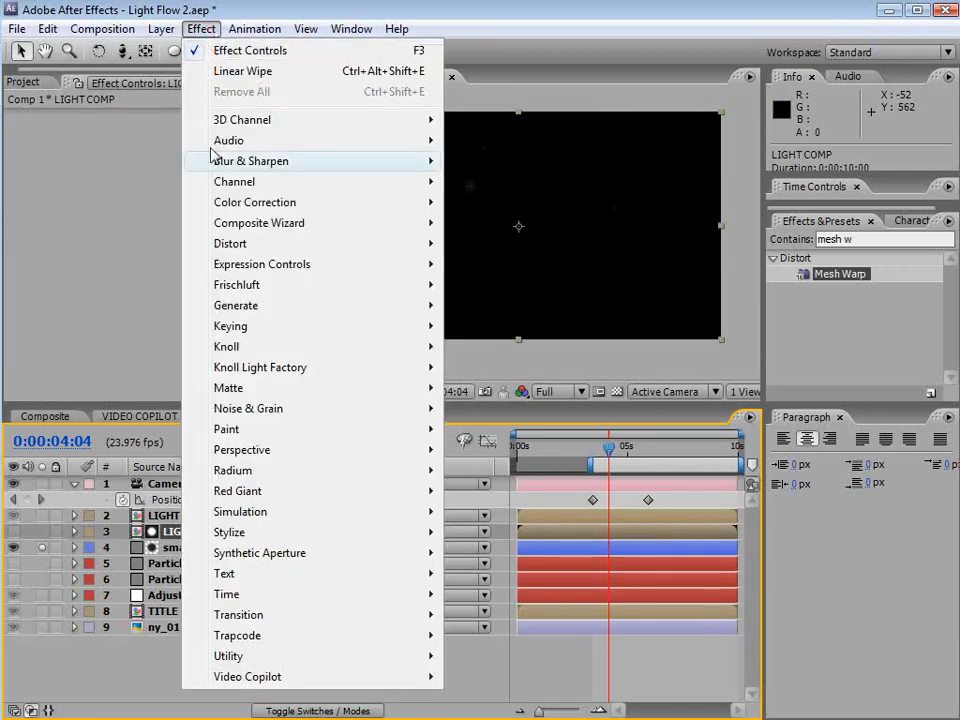
mouse_move(178, 202)
click(490, 512)
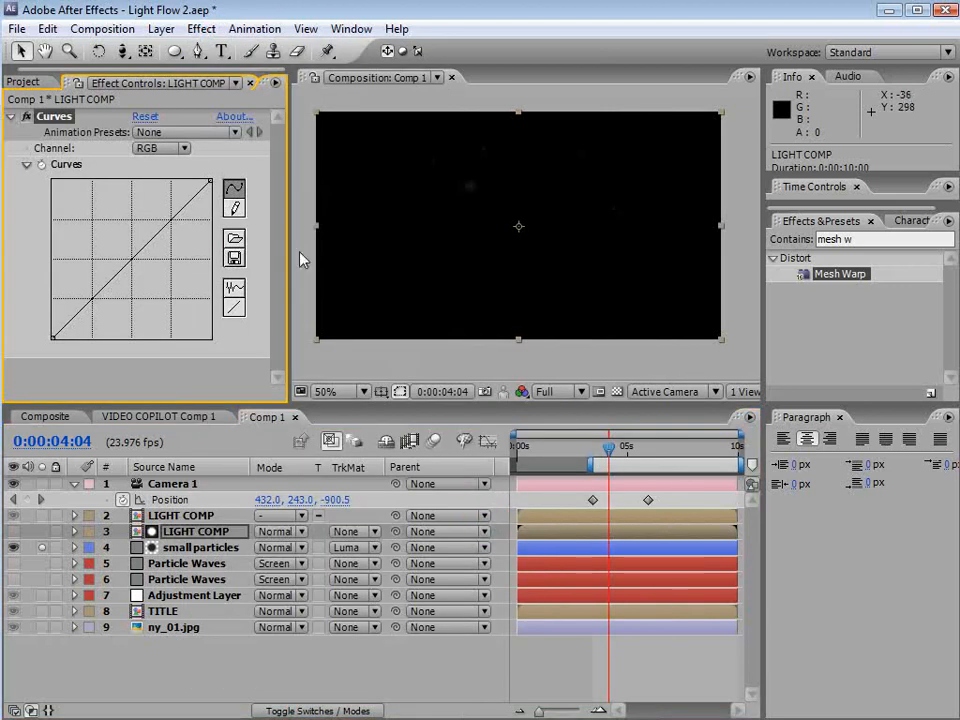
drag(124, 268, 88, 215)
View the LIGHT COMP matte on its own and push its Curves point further up to brighten it more
scroll(530, 262, up, 1)
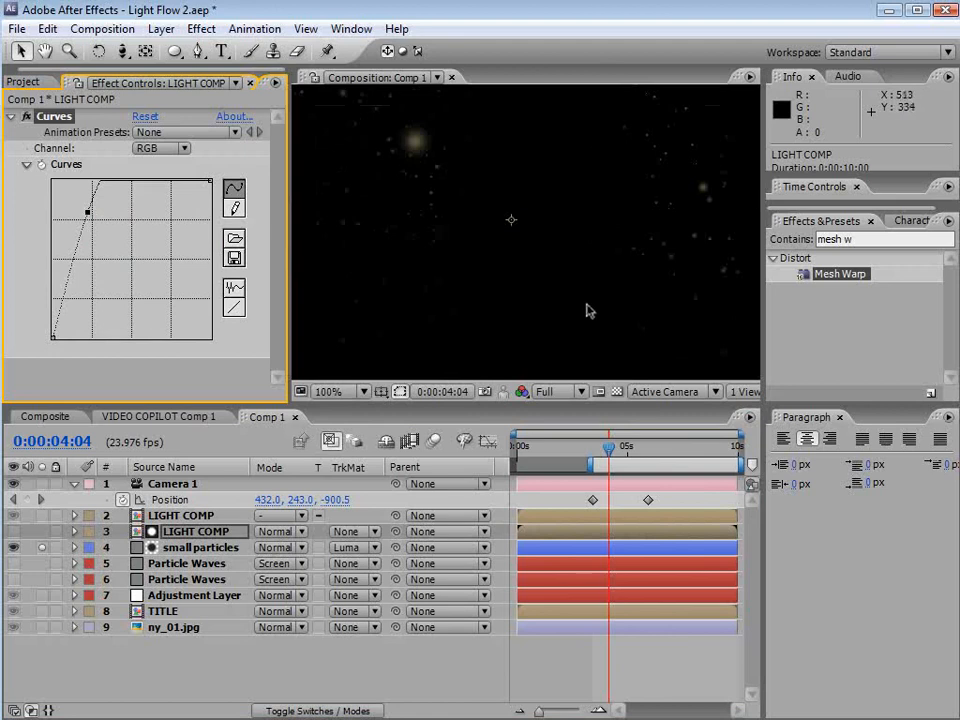
key(space)
drag(590, 212, 543, 287)
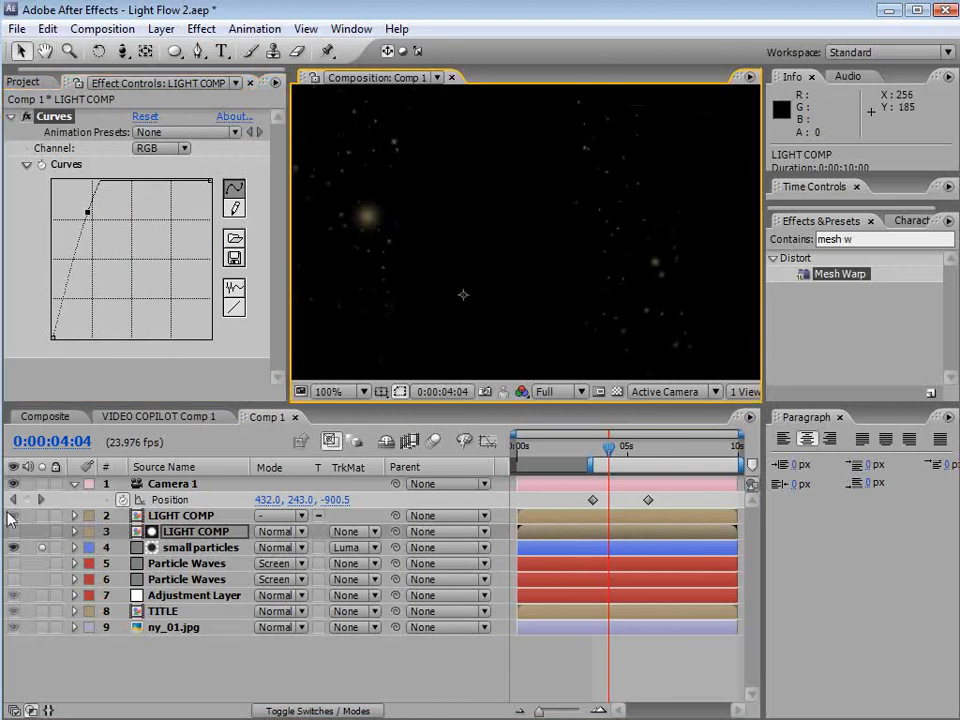
click(13, 547)
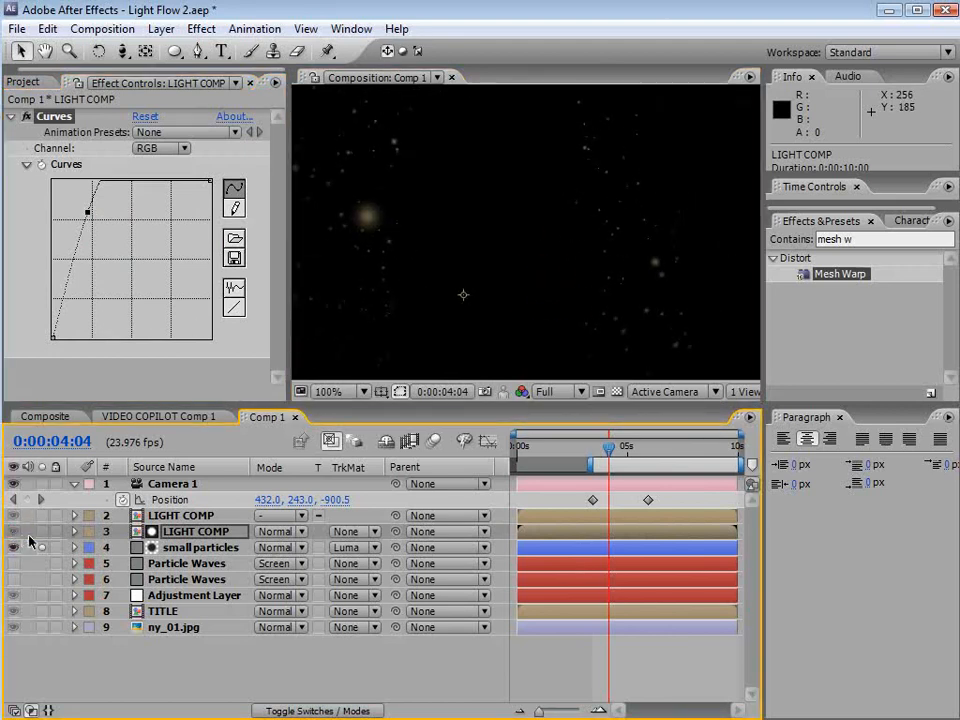
click(13, 531)
key(grave)
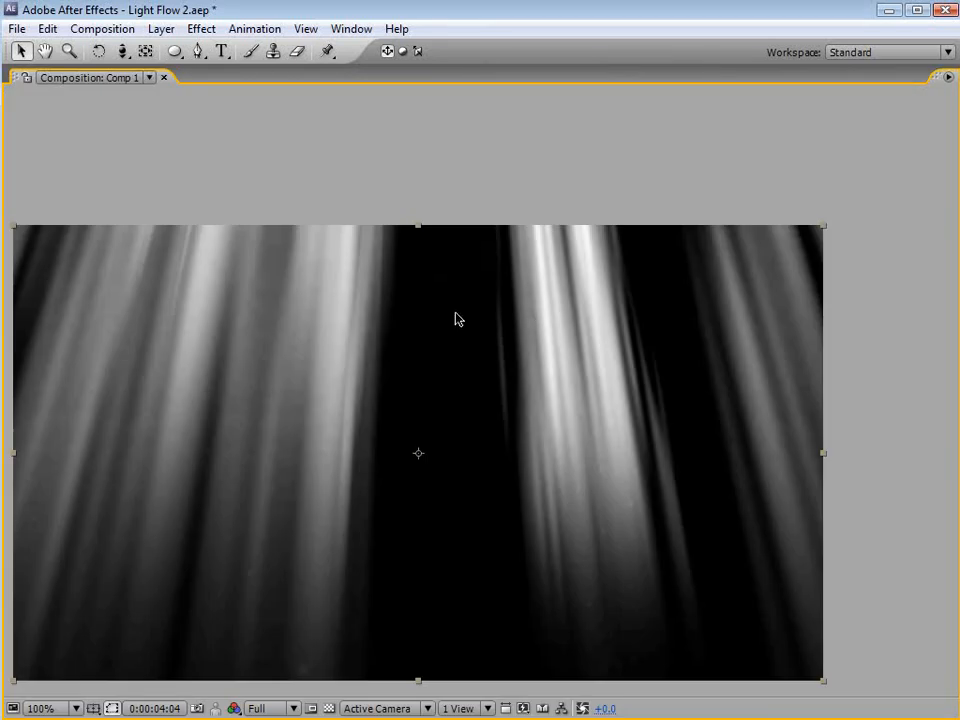
key(grave)
key(comma)
key(comma)
drag(87, 211, 73, 205)
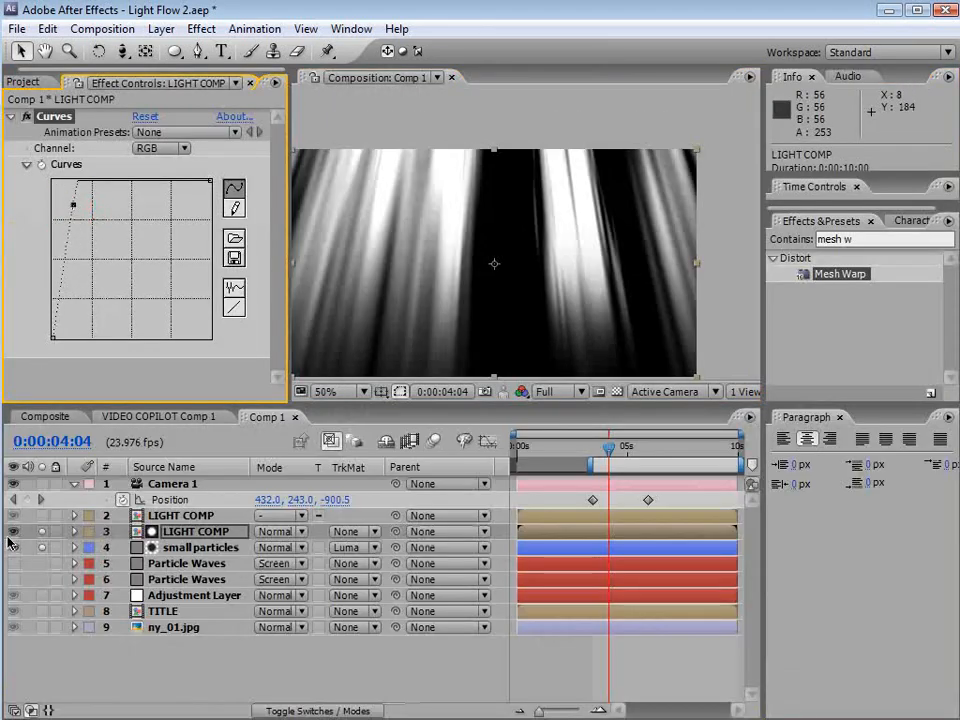
Unsolo the small particles layer and scrub the timeline to preview the matted particles
click(41, 547)
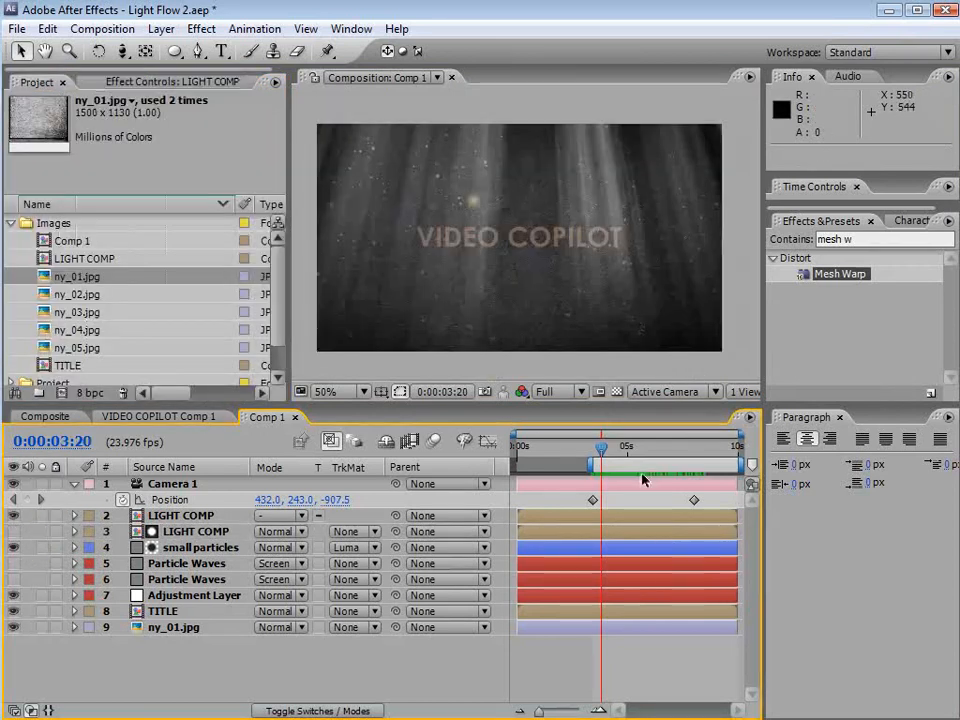
drag(600, 446, 629, 467)
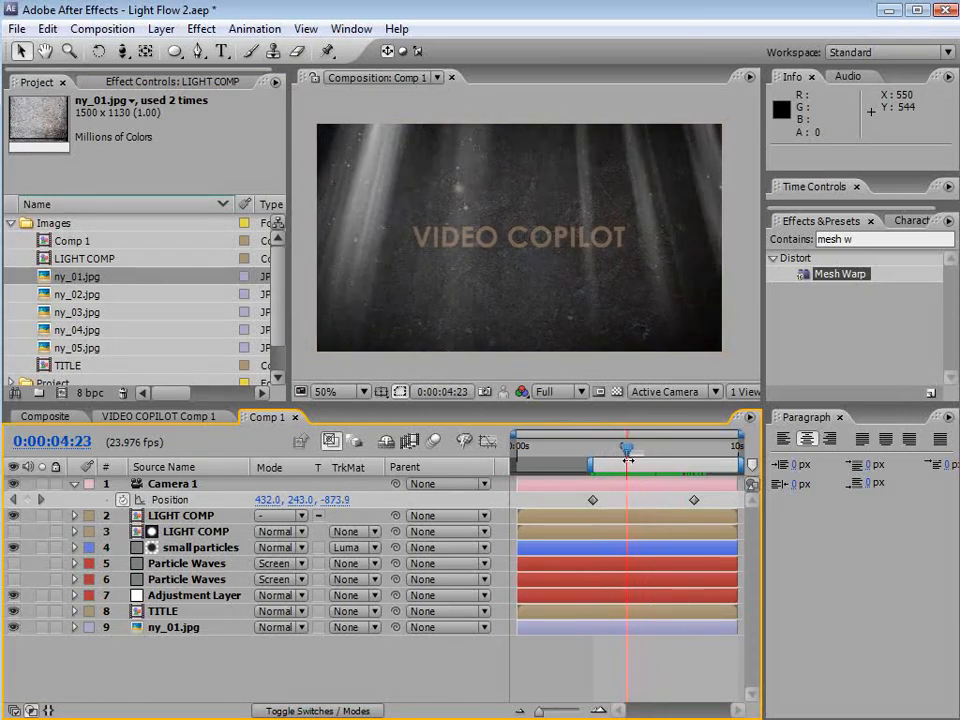
mouse_move(627, 456)
mouse_down()
mouse_move(694, 453)
mouse_move(614, 453)
mouse_up()
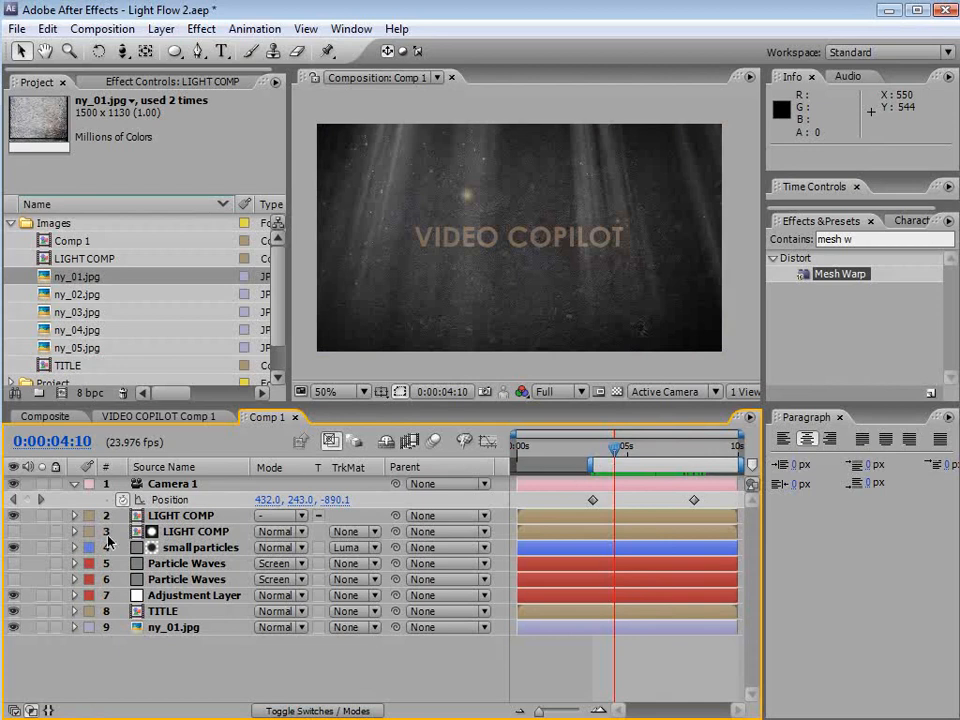
Set the top LIGHT COMP layer's opacity to 70% and save the project
click(192, 516)
key(t)
drag(264, 537, 234, 537)
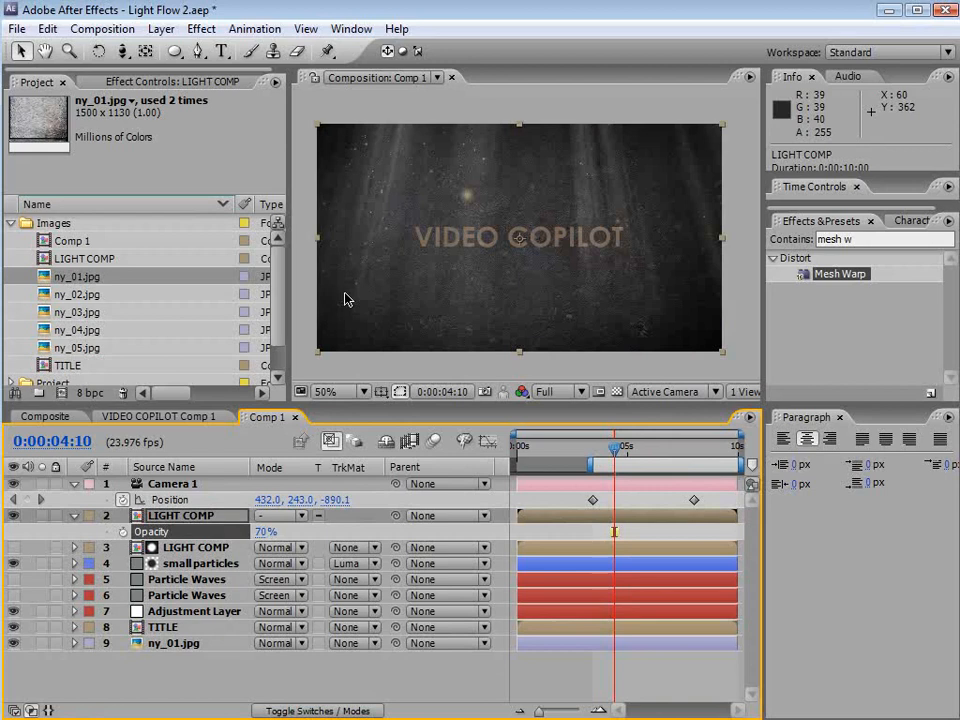
key(ctrl+s)
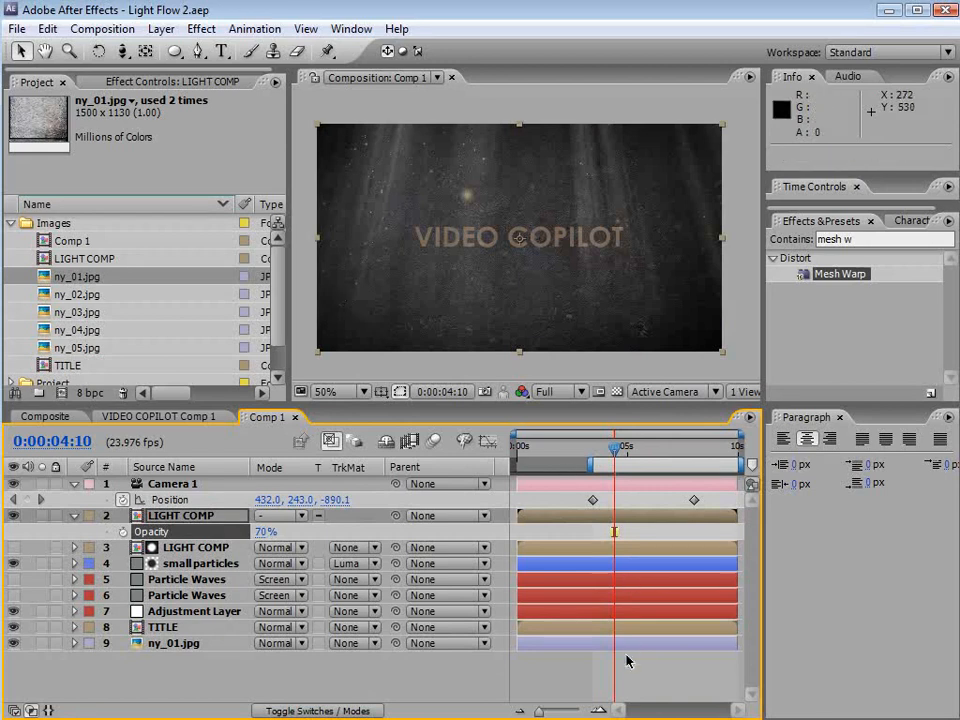
Duplicate the TITLE layer and rename the lower copy TITLE Shadow
click(626, 658)
scroll(538, 308, up, 1)
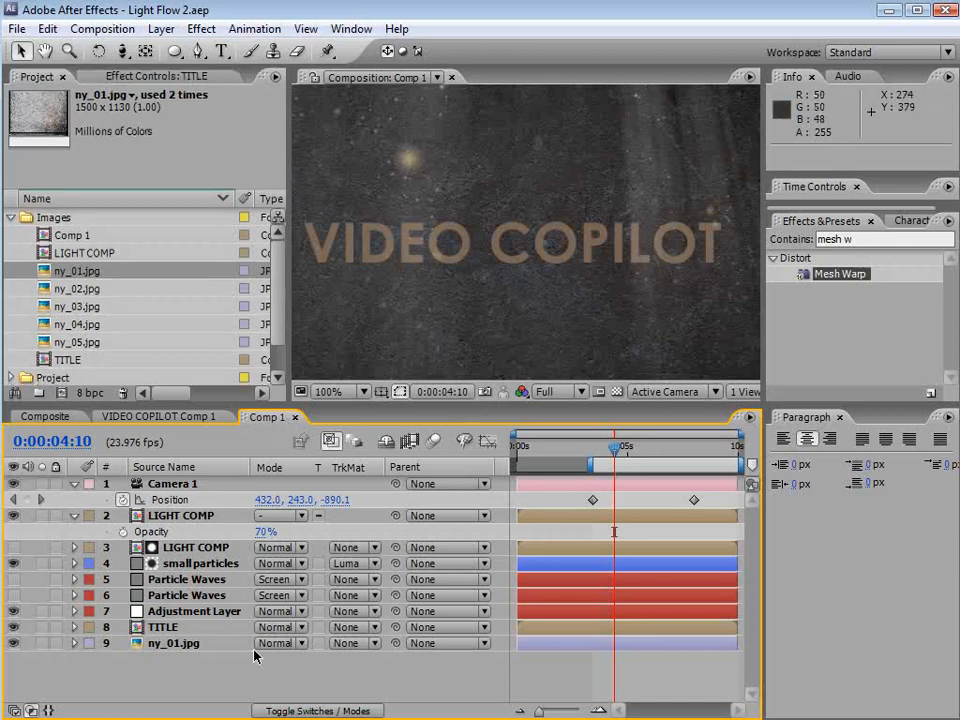
click(175, 628)
click(47, 28)
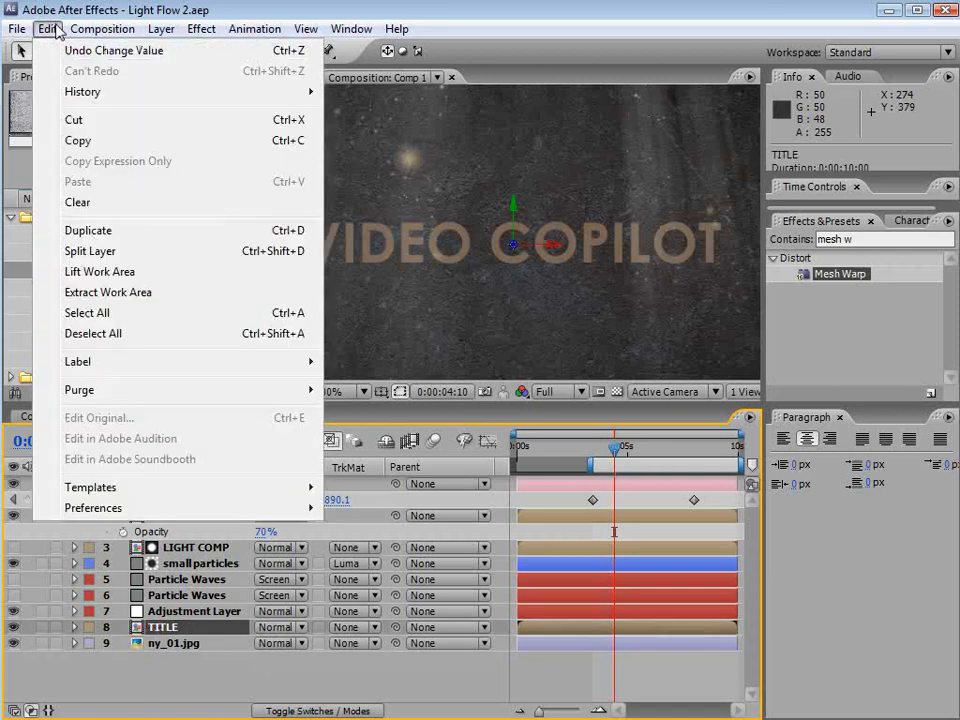
click(80, 231)
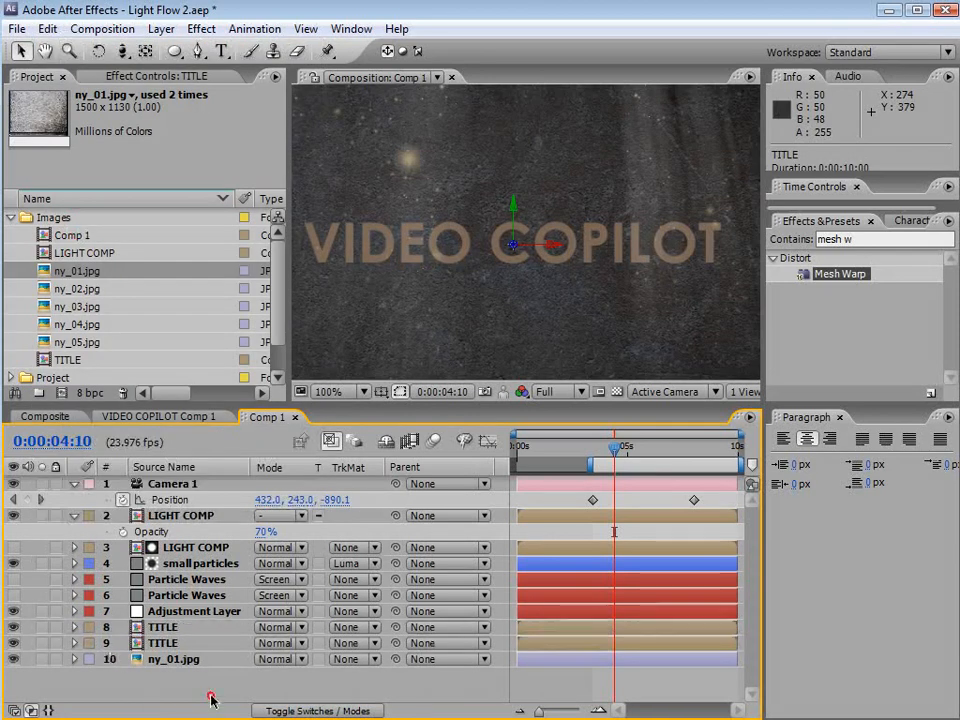
key(Return)
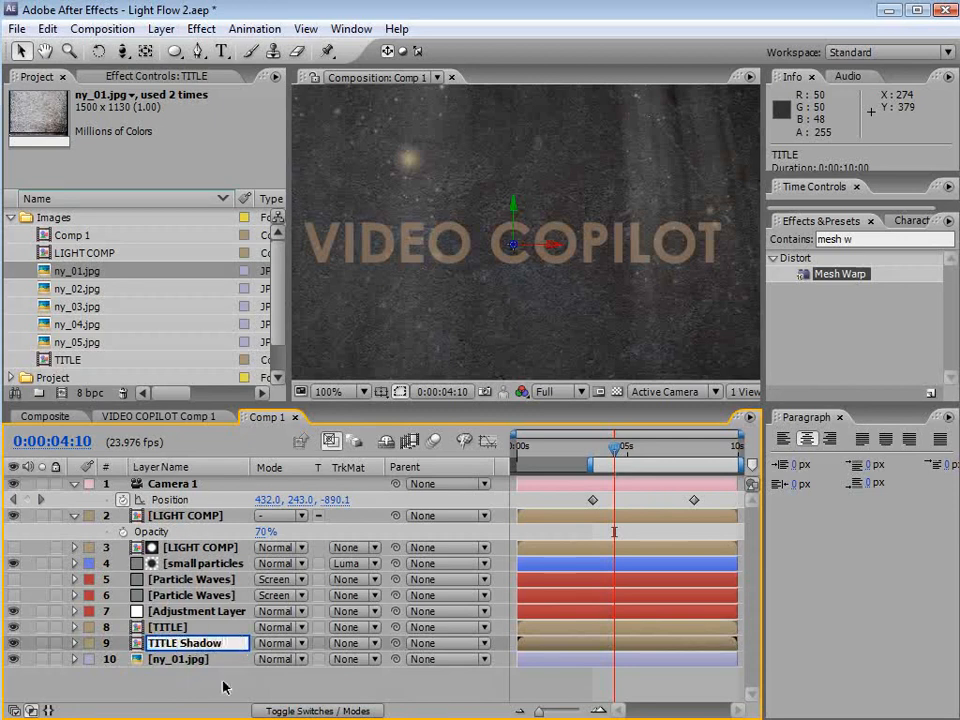
Add a Bevel and Emboss layer style to the TITLE layer and expand its settings
click(172, 628)
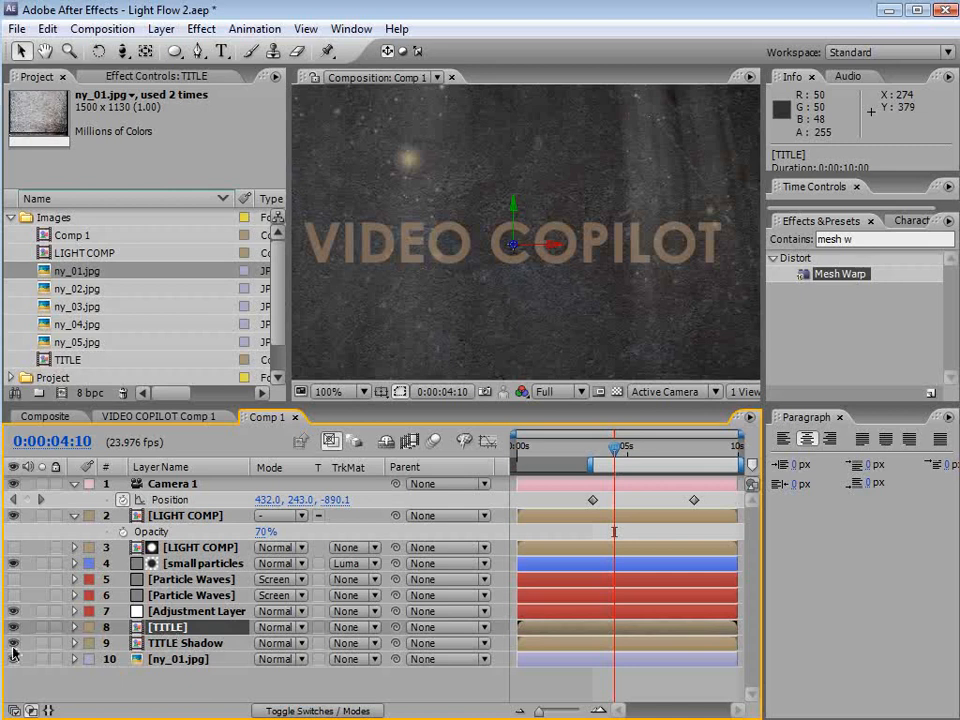
click(168, 628)
click(160, 29)
mouse_move(229, 468)
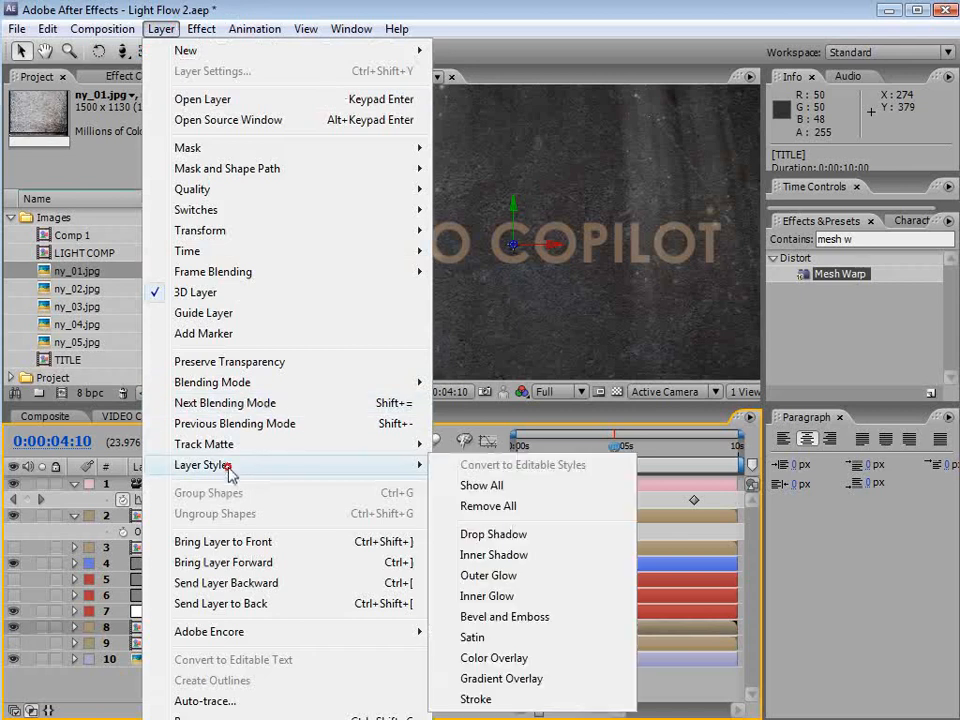
click(505, 617)
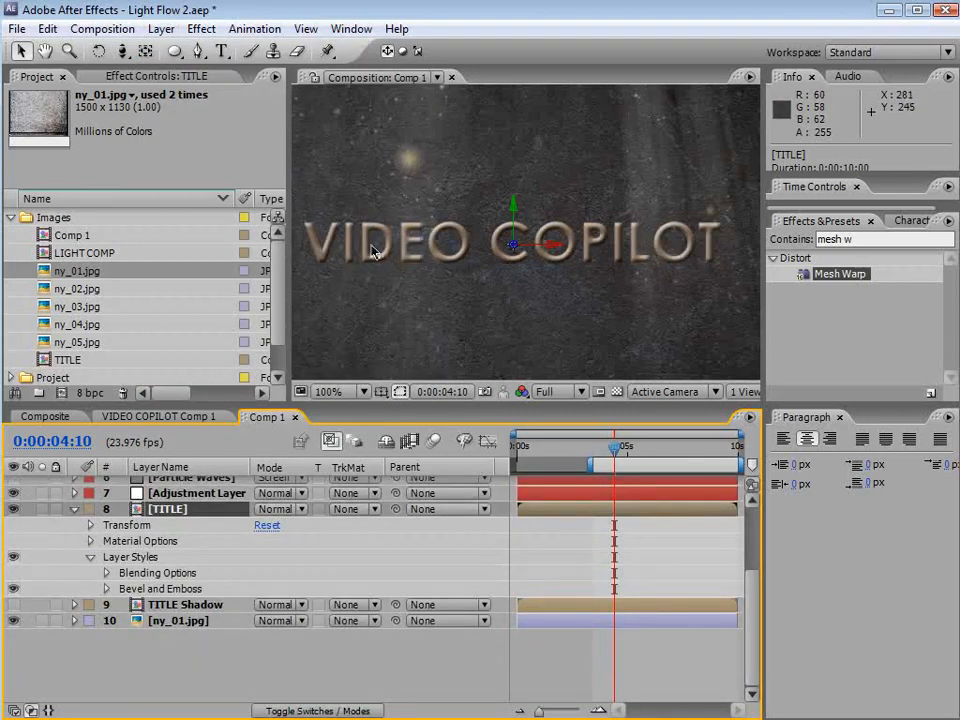
drag(145, 403, 145, 367)
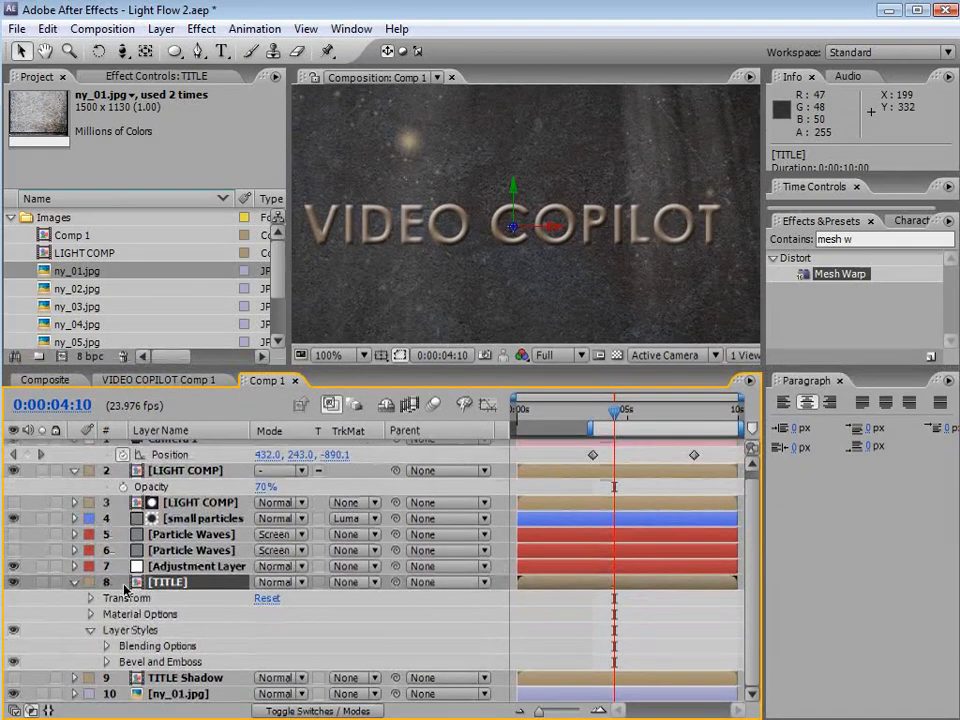
click(106, 662)
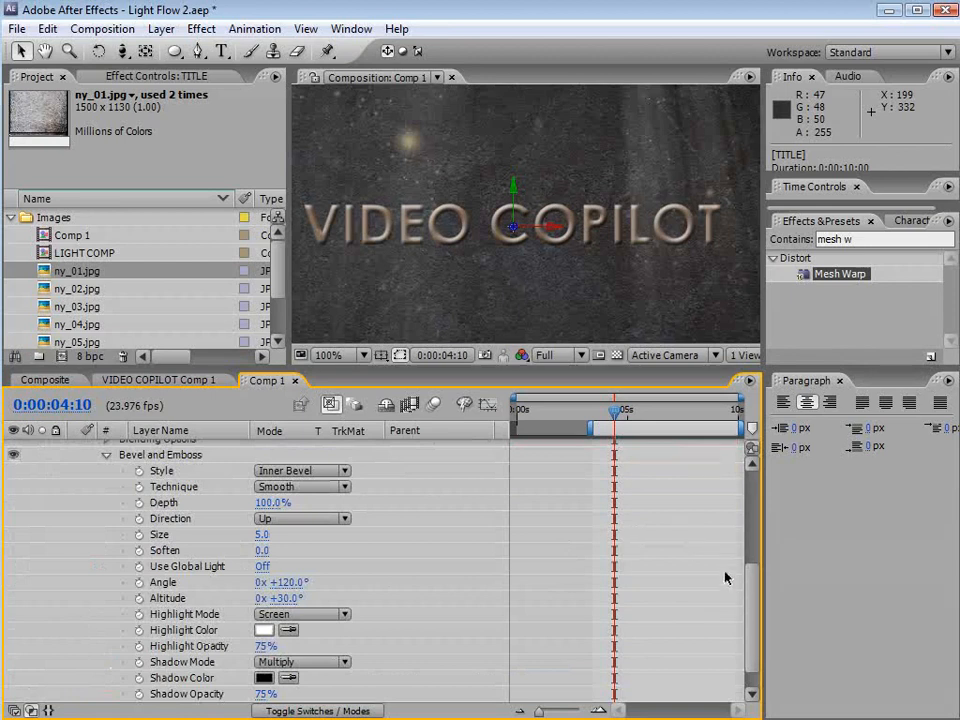
Set the Bevel and Emboss depth to 307%, size to 1 and altitude to 56°
click(163, 502)
drag(272, 503, 313, 502)
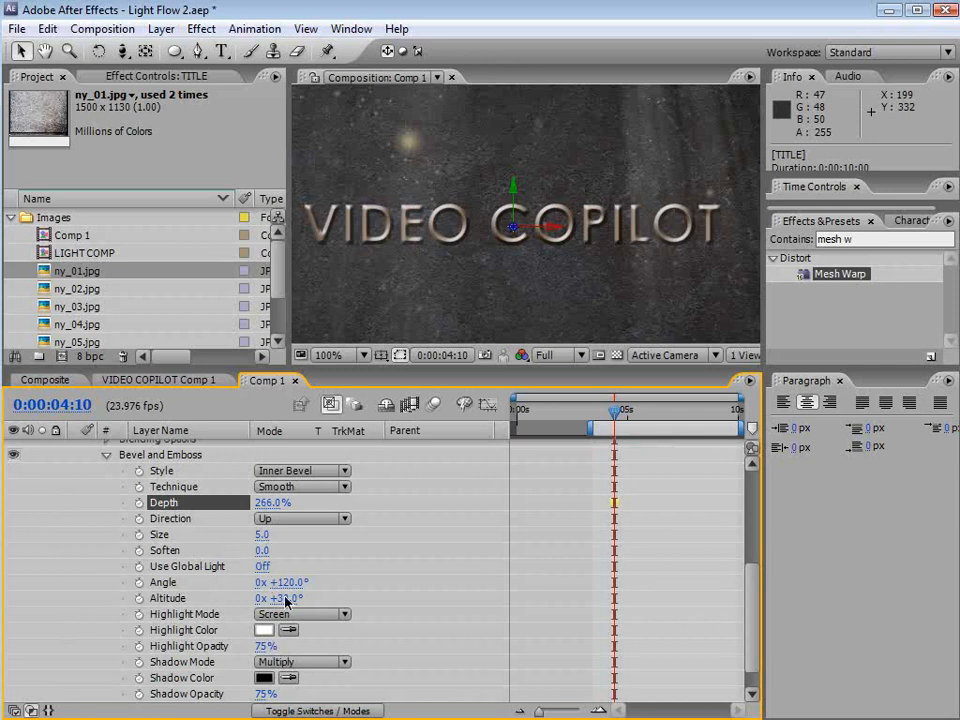
drag(267, 503, 257, 535)
click(259, 535)
key(Return)
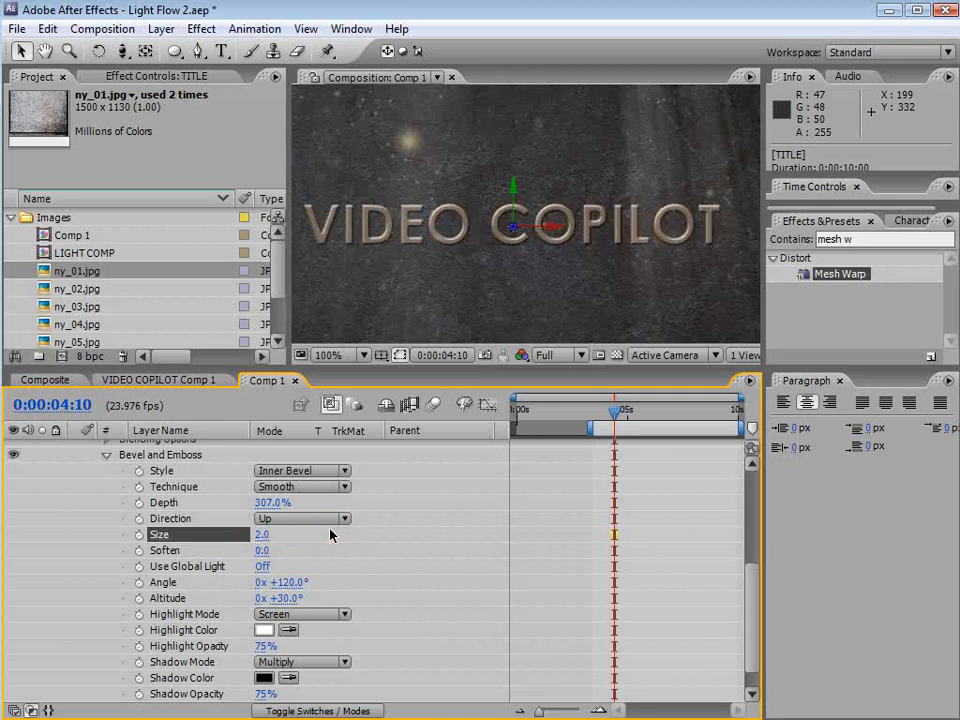
click(264, 536)
text(1)
key(Return)
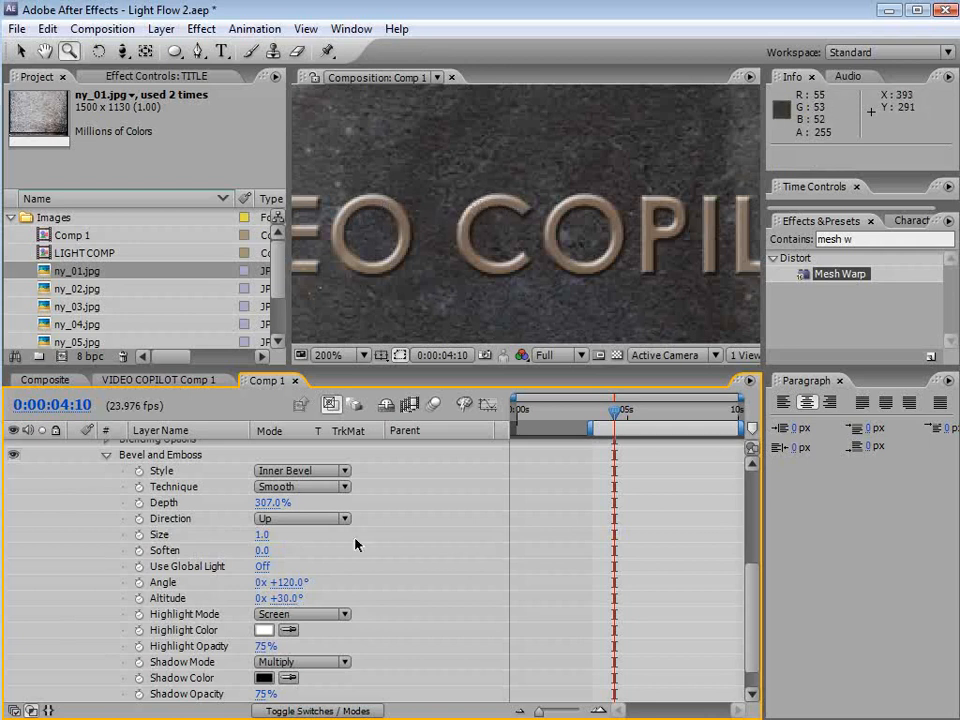
drag(285, 598, 313, 597)
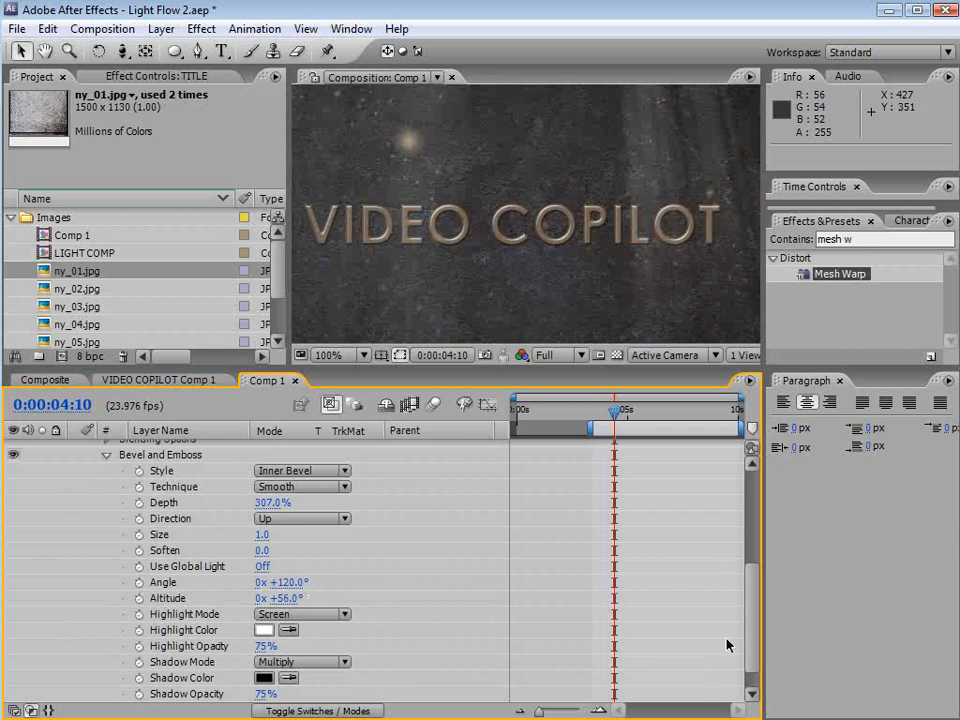
Add a Drop Shadow layer style to the TITLE layer and expand its settings
scroll(754, 608, up, 5)
click(158, 591)
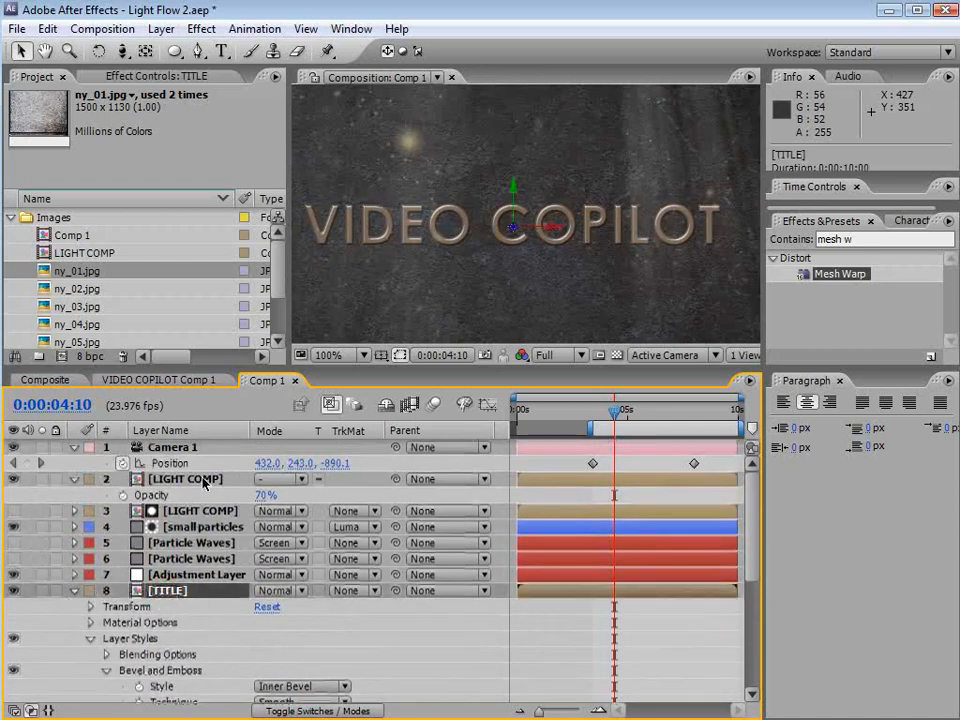
click(161, 28)
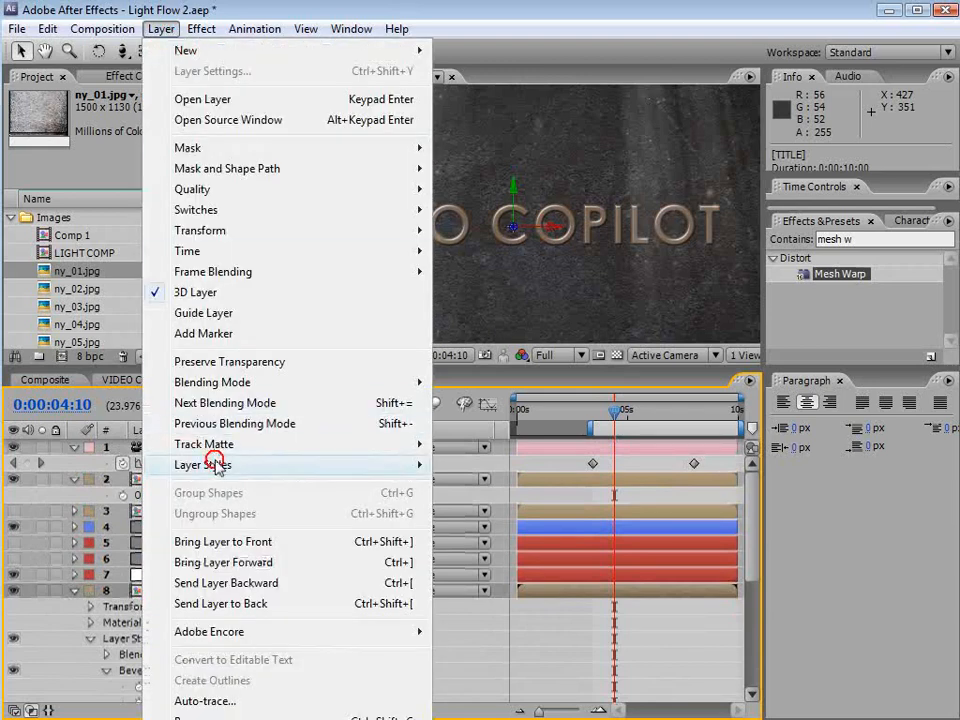
mouse_move(215, 466)
click(515, 535)
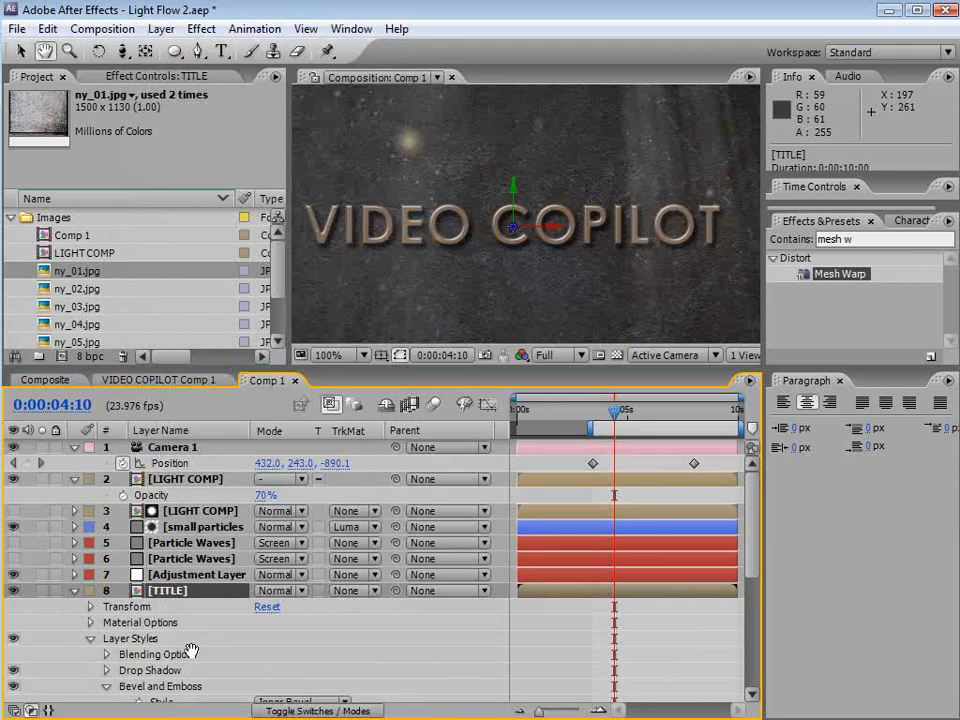
scroll(149, 606, down, 4)
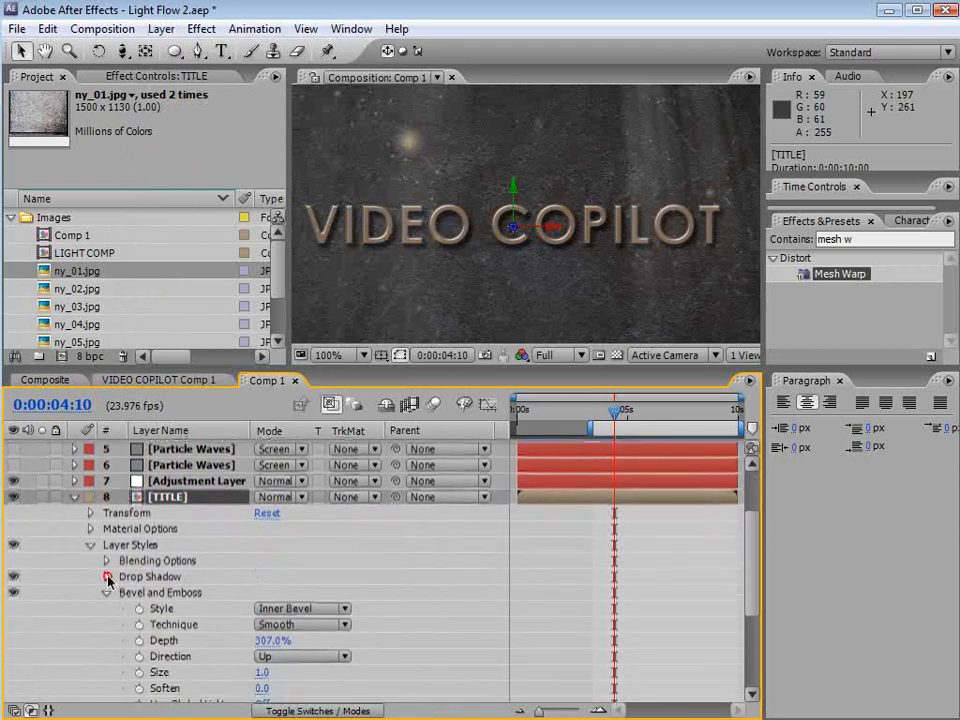
click(107, 577)
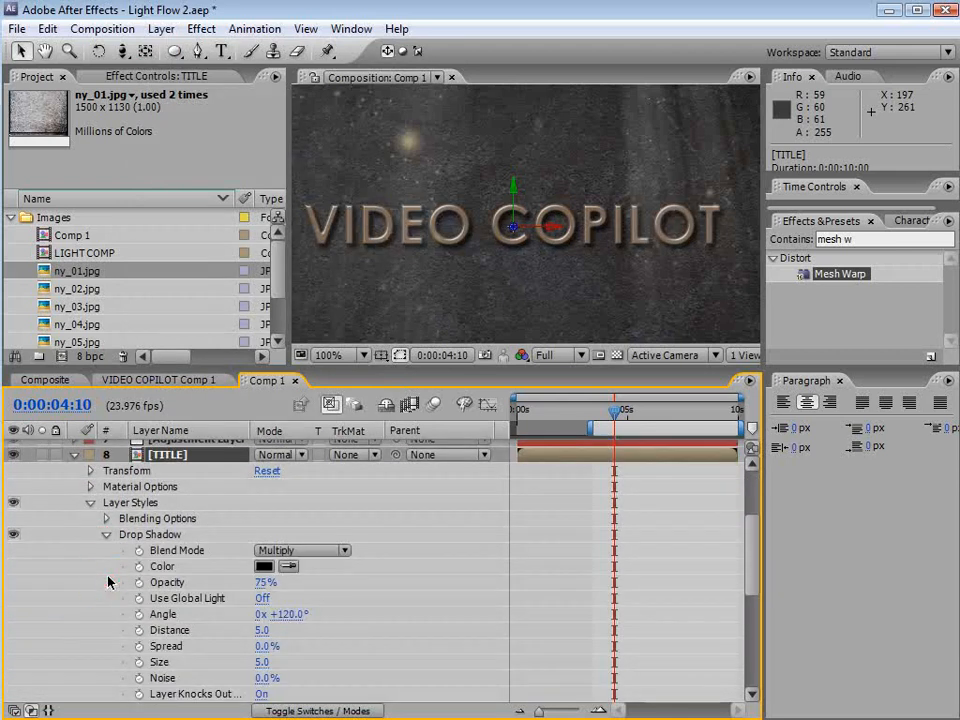
Set the drop shadow distance to 0, size to 14 and opacity to 40%
click(261, 630)
text(0)
key(Return)
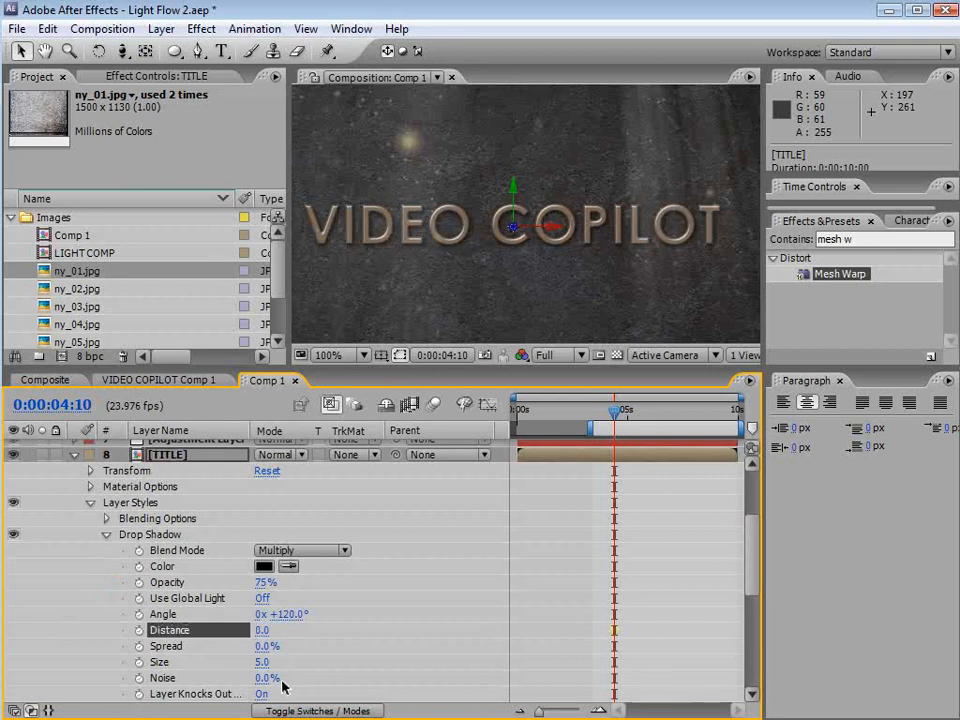
drag(262, 662, 282, 662)
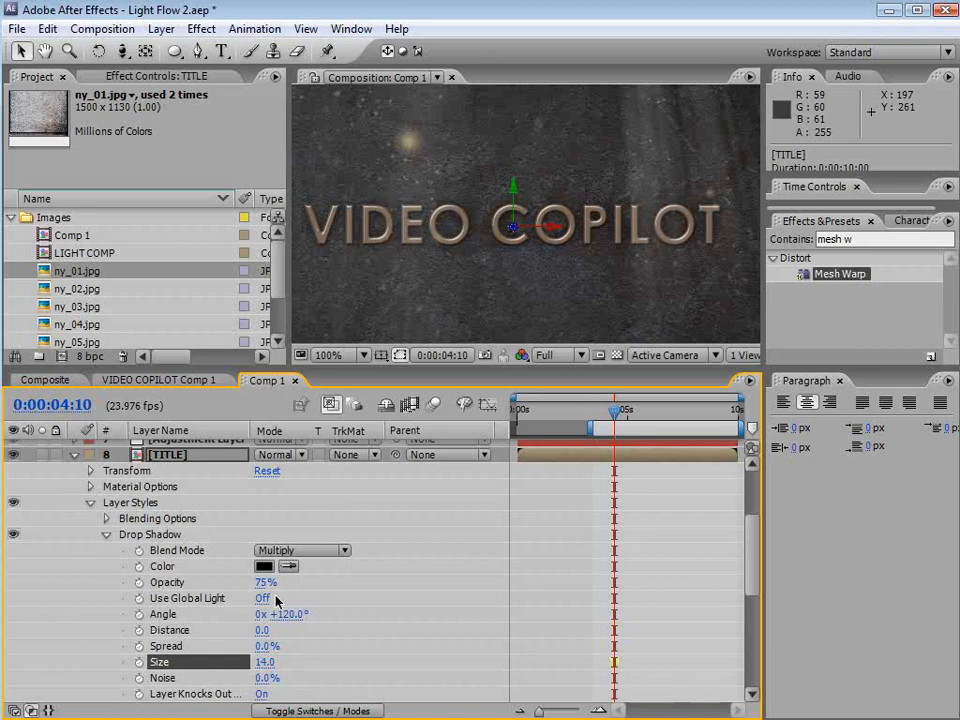
drag(262, 582, 144, 597)
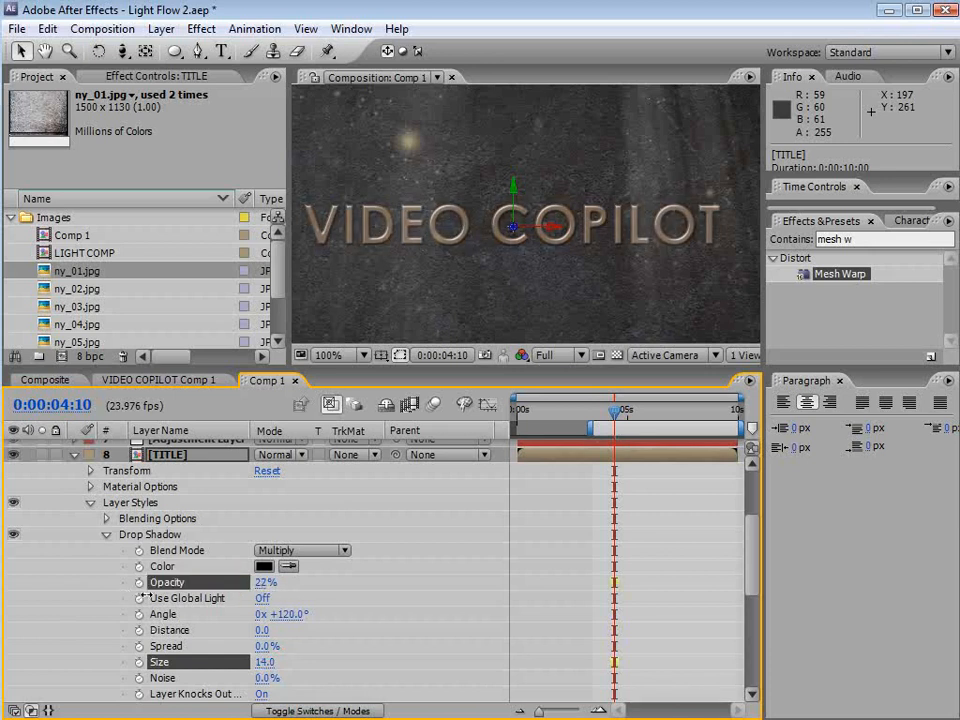
scroll(475, 270, up, 2)
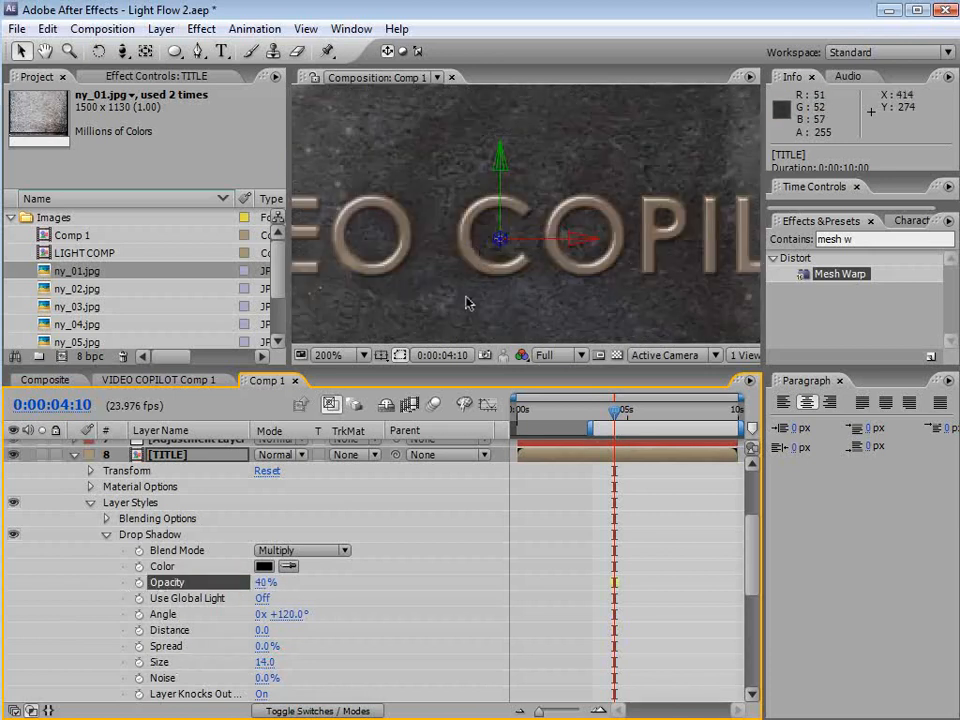
key(grave)
key(grave)
scroll(437, 265, down, 2)
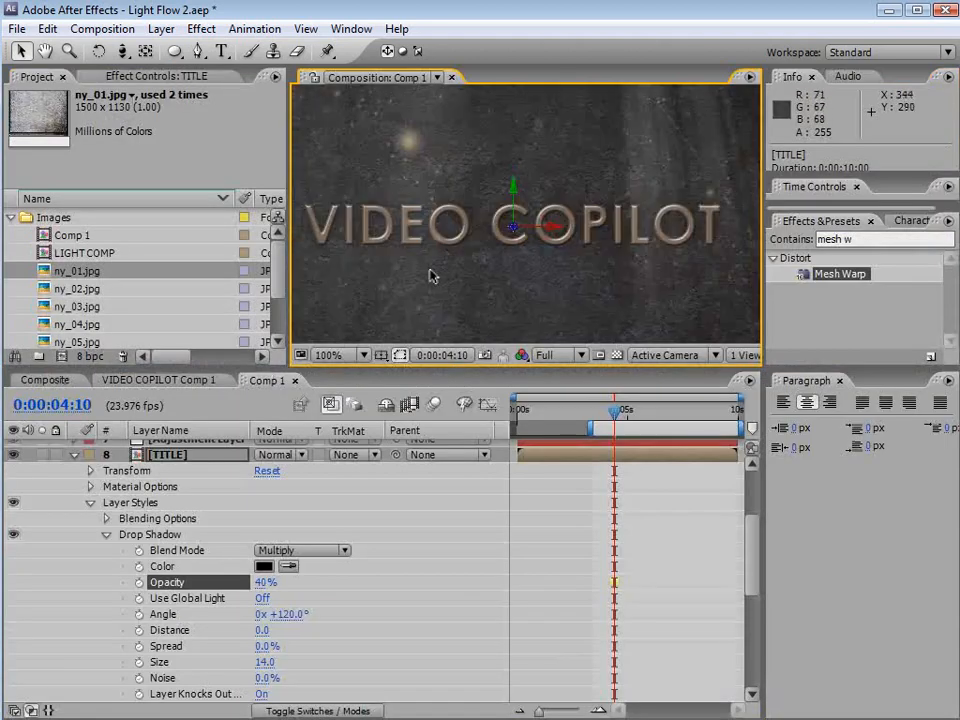
Make the TITLE Shadow layer visible and apply CC Radial Blur to it
click(72, 455)
click(180, 606)
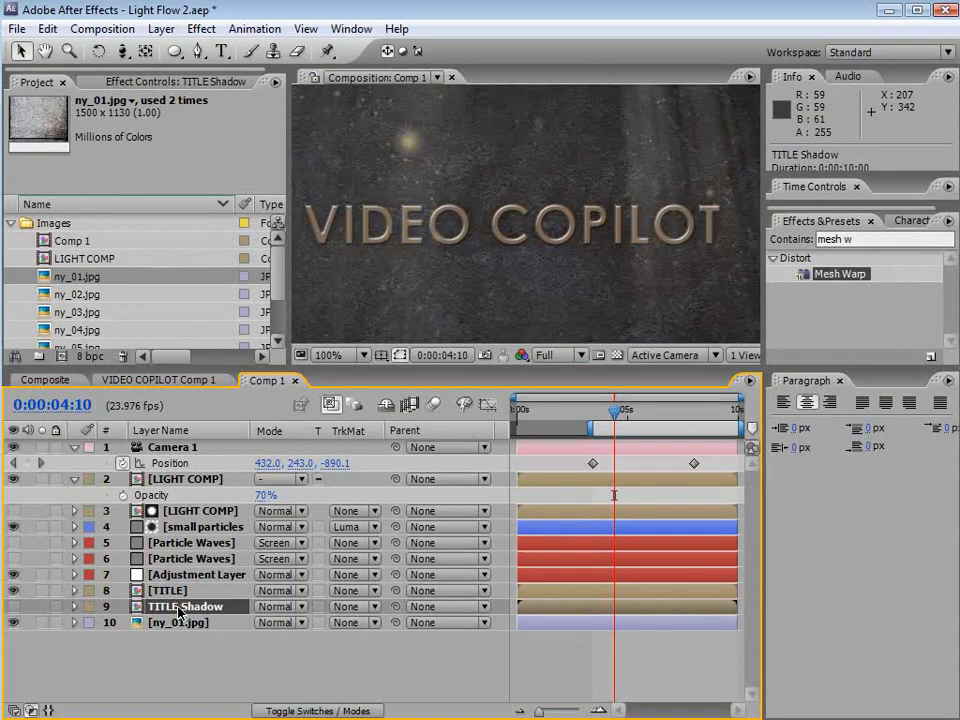
click(13, 606)
click(199, 28)
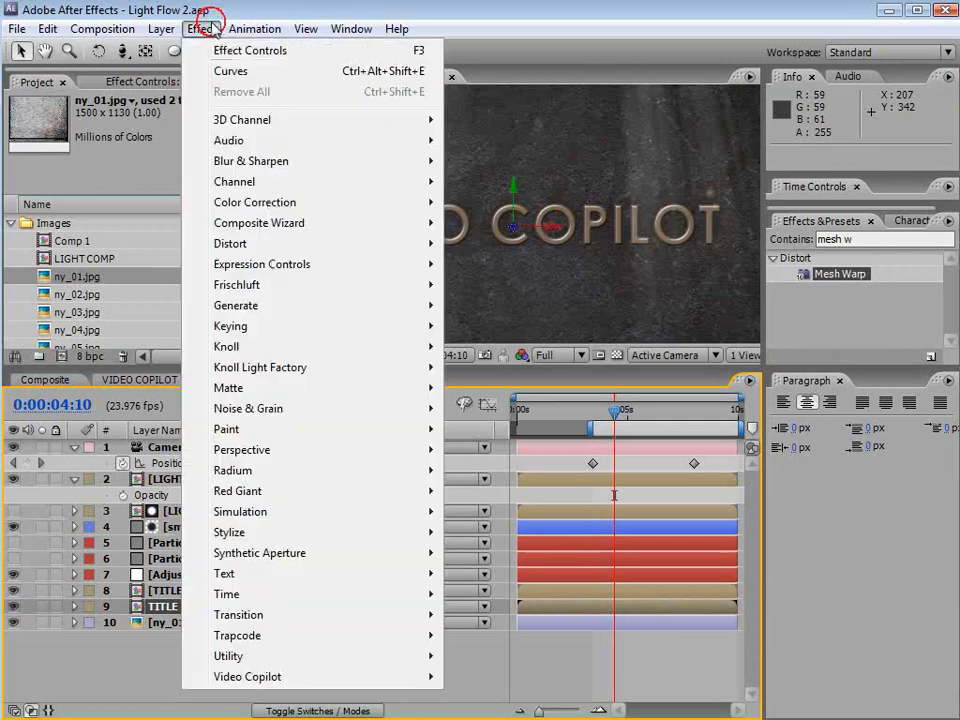
mouse_move(352, 177)
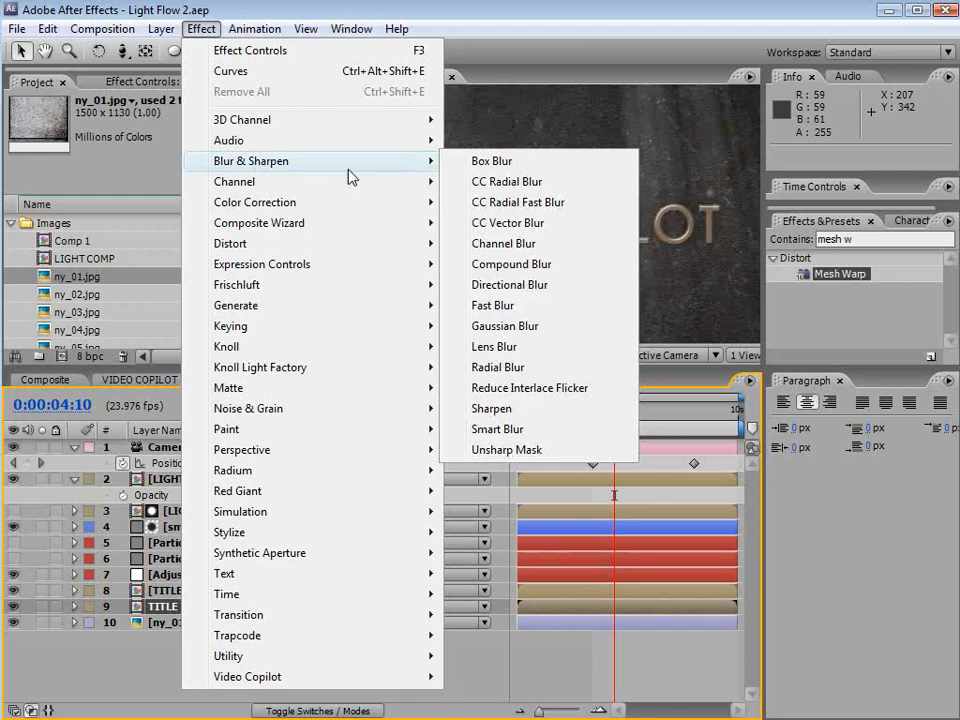
click(547, 190)
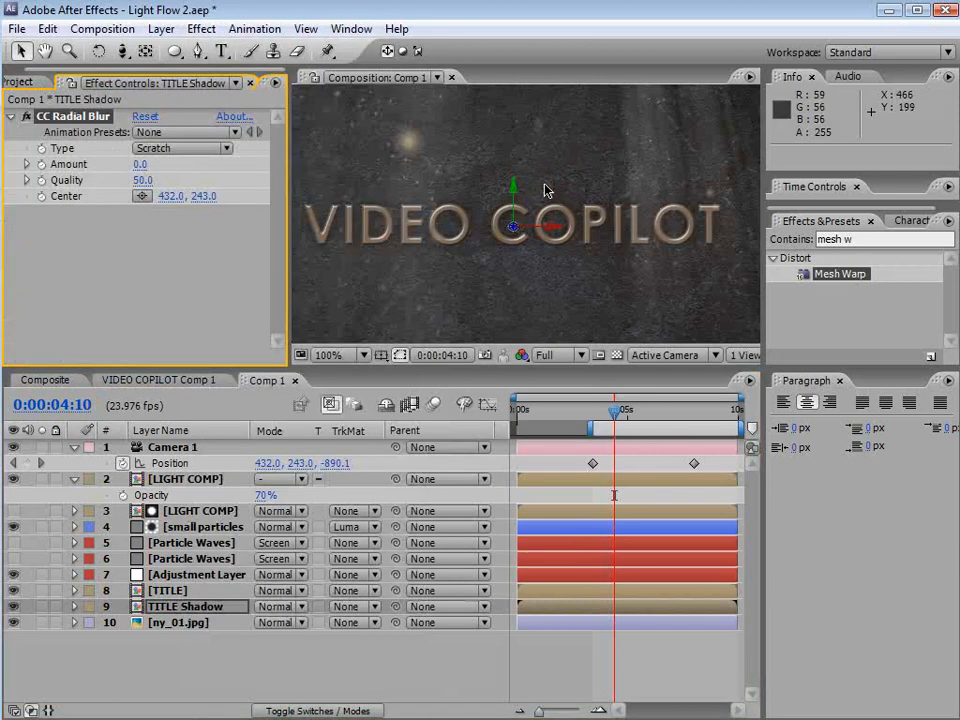
Set the radial blur type to Straight Zoom and its amount to 59
click(160, 150)
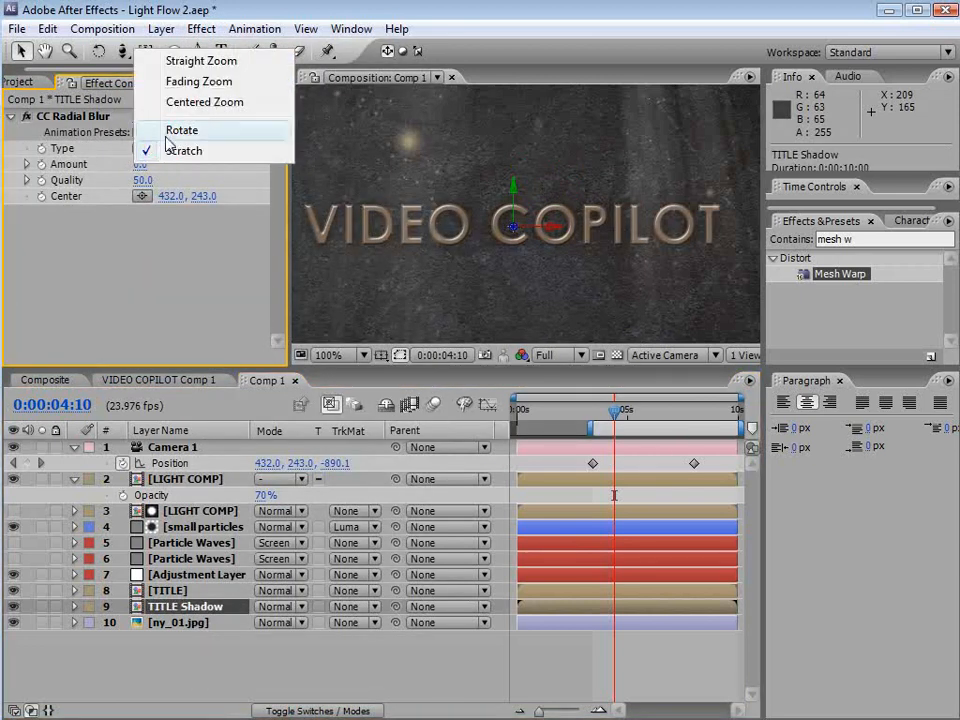
click(220, 63)
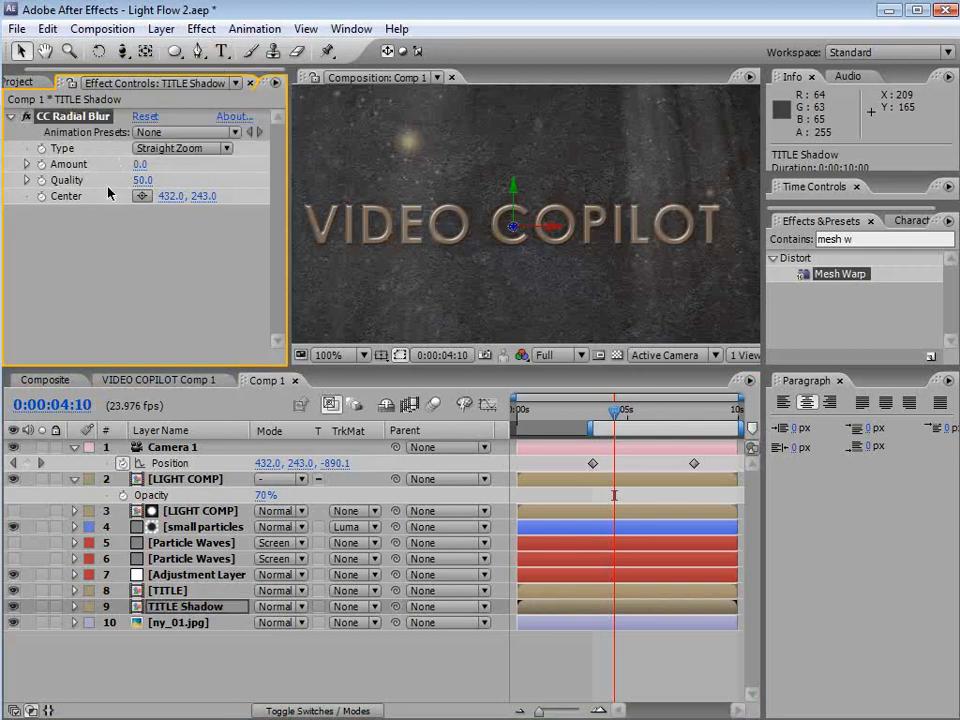
drag(138, 165, 197, 164)
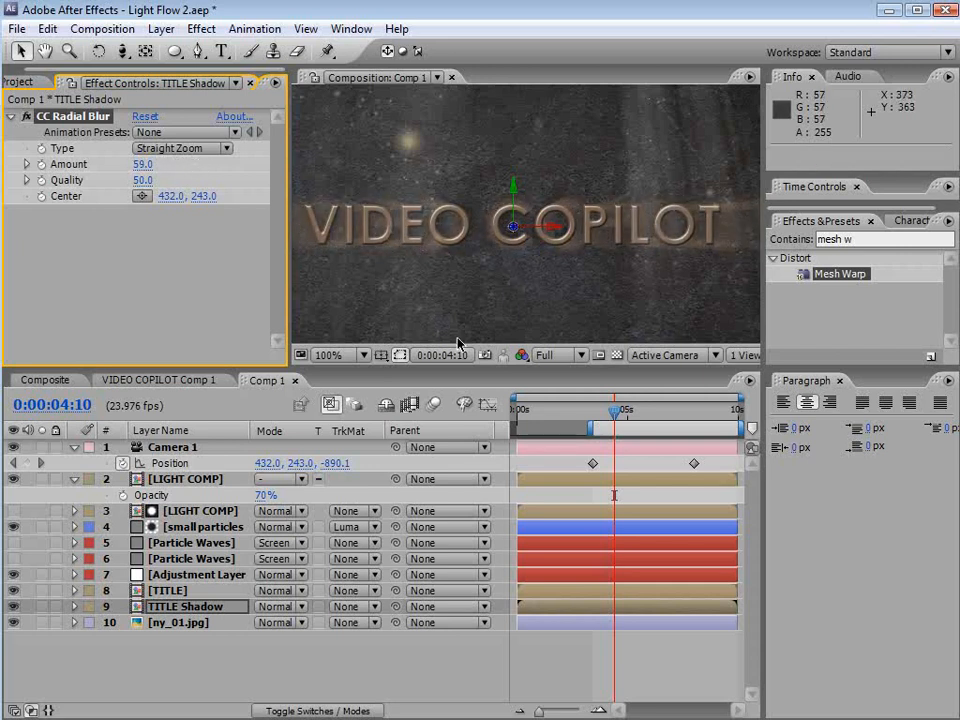
Add a Fill effect to TITLE Shadow and set its color to black, 000000
click(201, 29)
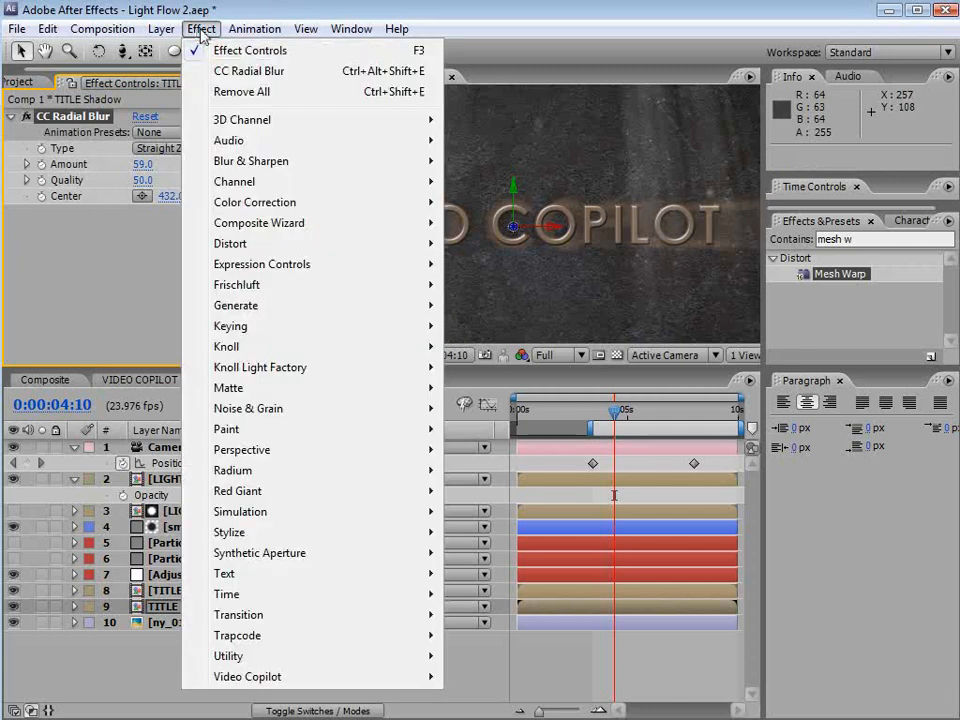
mouse_move(230, 310)
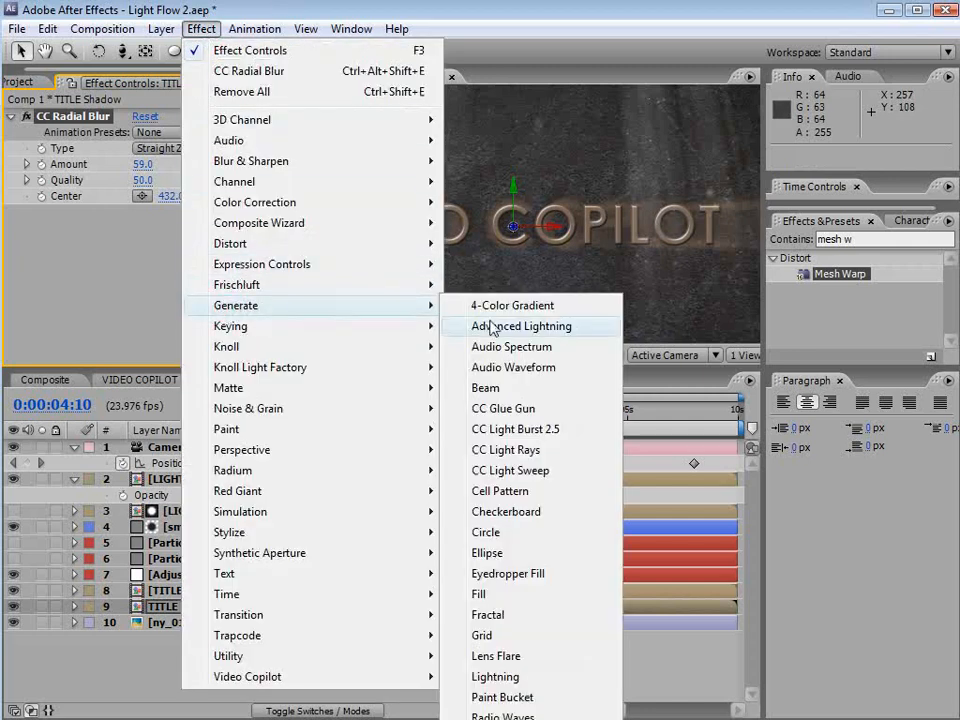
click(482, 596)
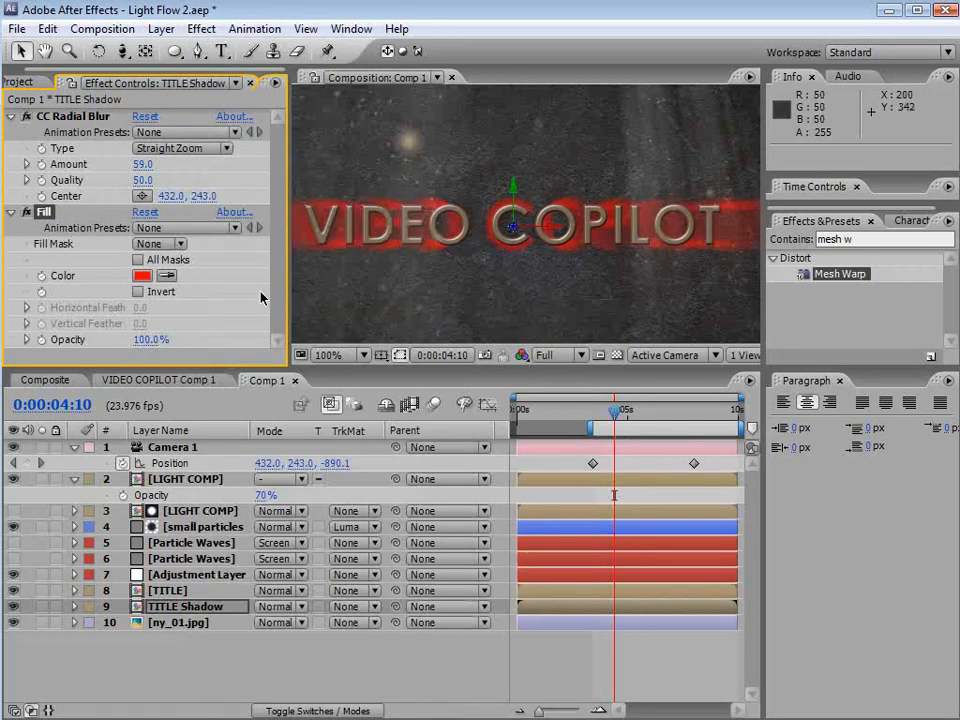
click(136, 280)
drag(375, 621, 480, 645)
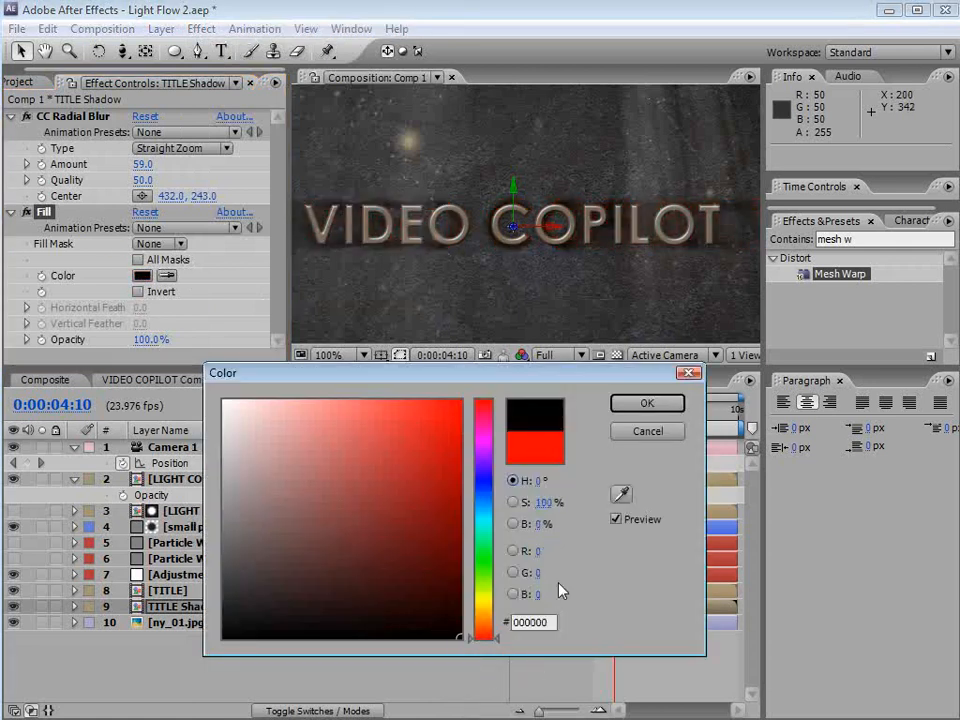
click(659, 404)
Move the radial blur center far above the frame to about 398, -810
click(70, 116)
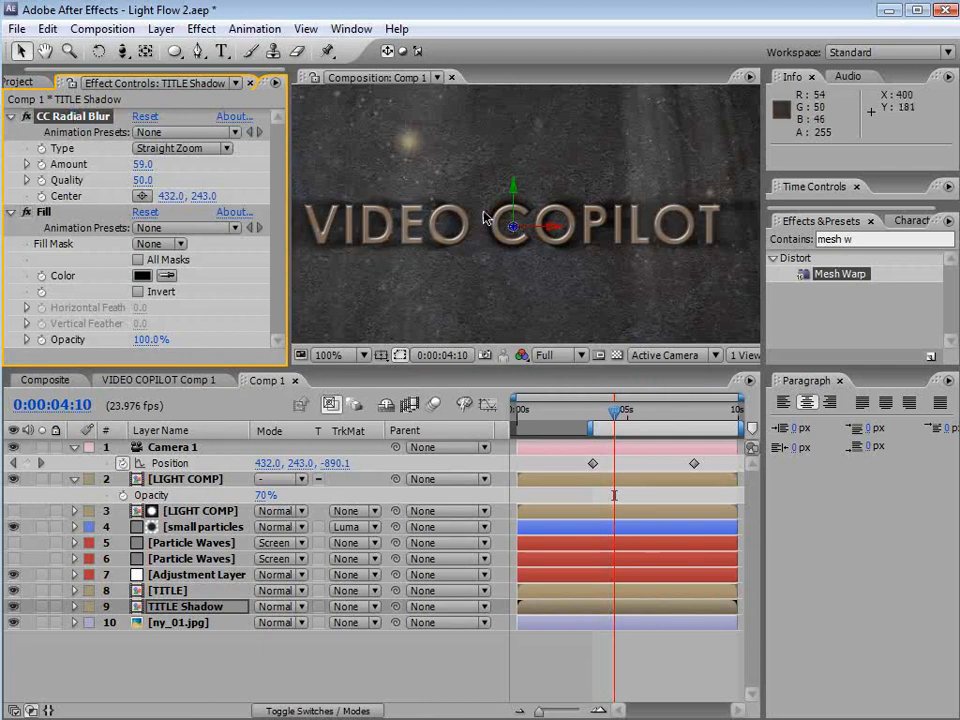
scroll(528, 266, down, 1)
scroll(528, 266, down, 1)
drag(525, 222, 510, 130)
key(space)
scroll(536, 247, down, 1)
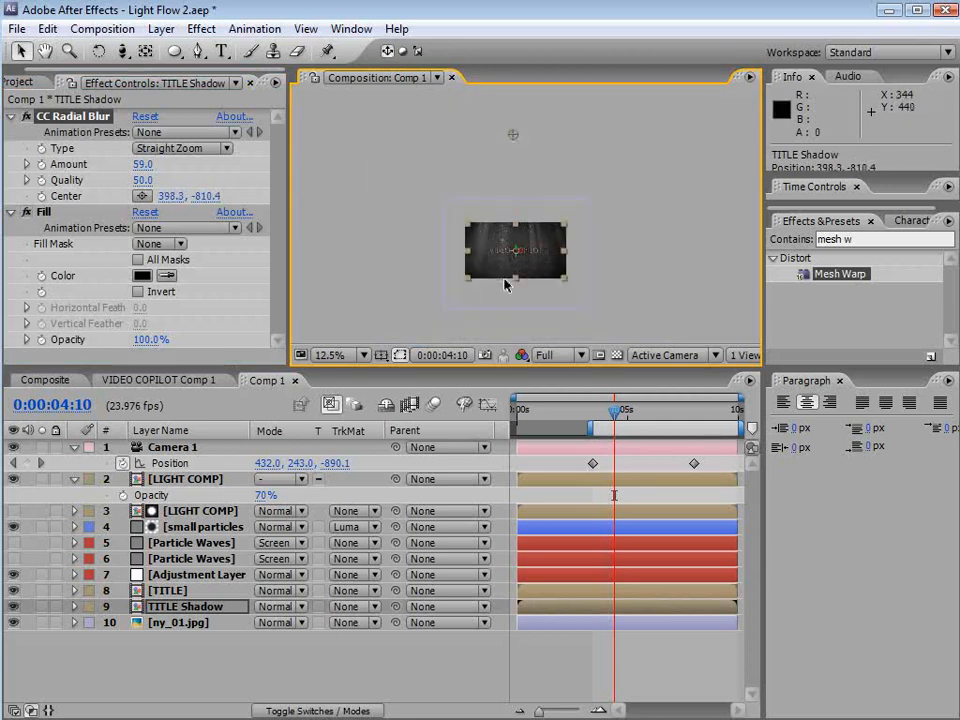
scroll(508, 285, up, 2)
key(space)
drag(514, 326, 538, 167)
scroll(506, 291, up, 1)
drag(446, 264, 506, 266)
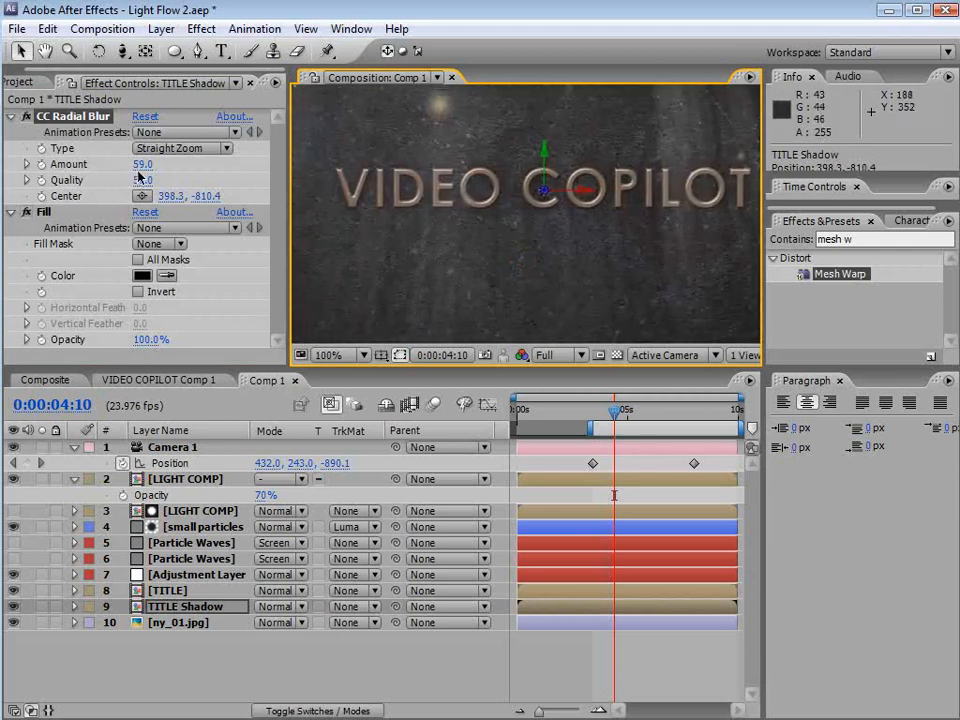
Set the radial blur amount to 5
drag(139, 165, 105, 174)
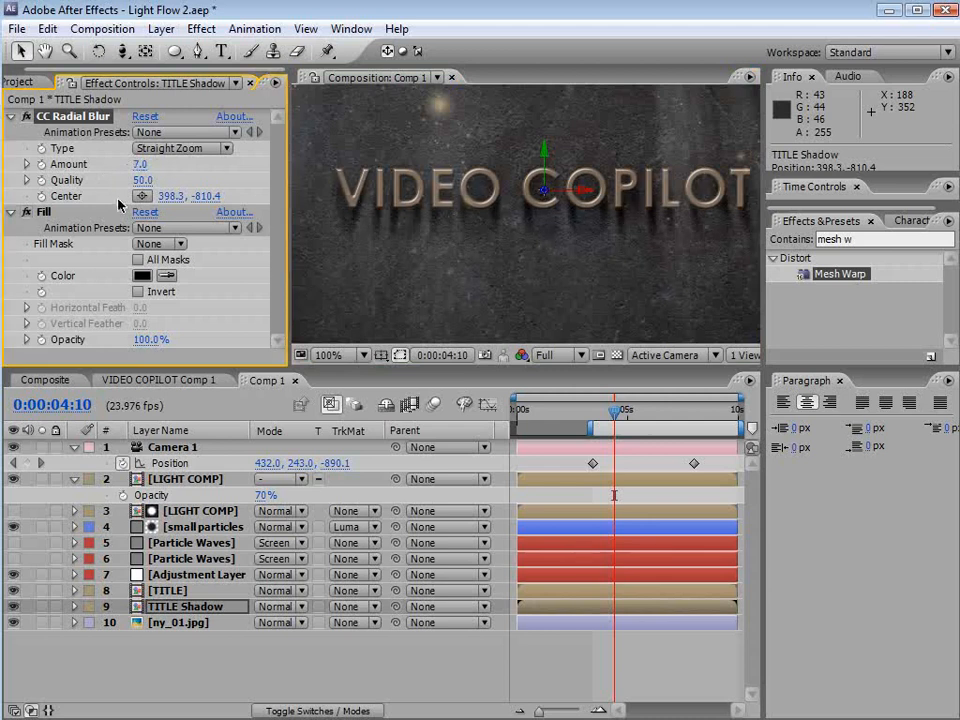
drag(621, 229, 615, 270)
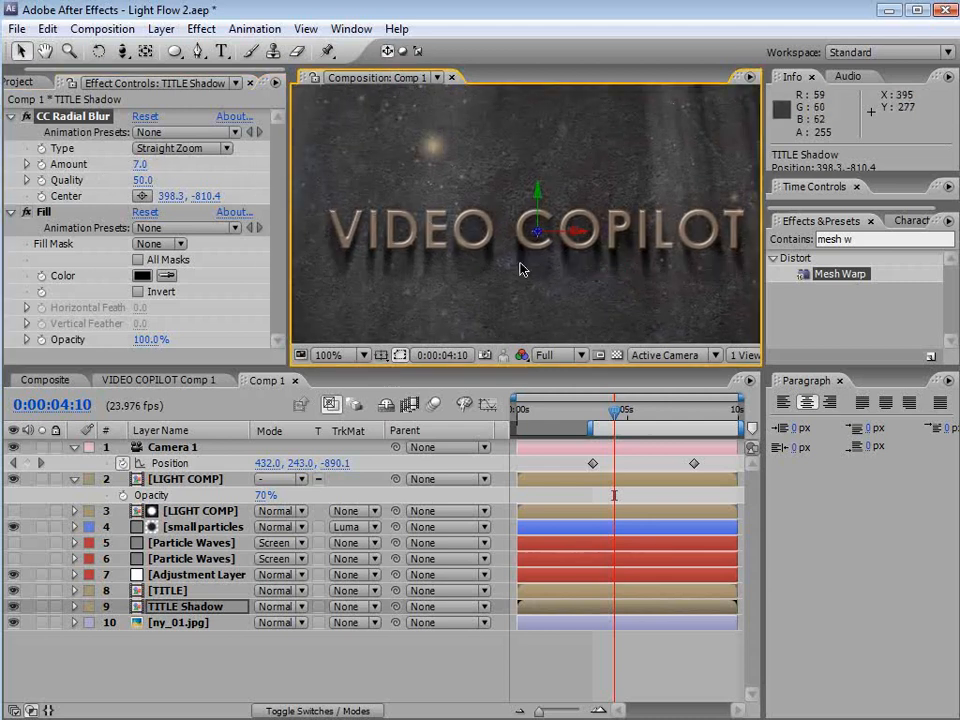
click(143, 164)
text(5)
key(Return)
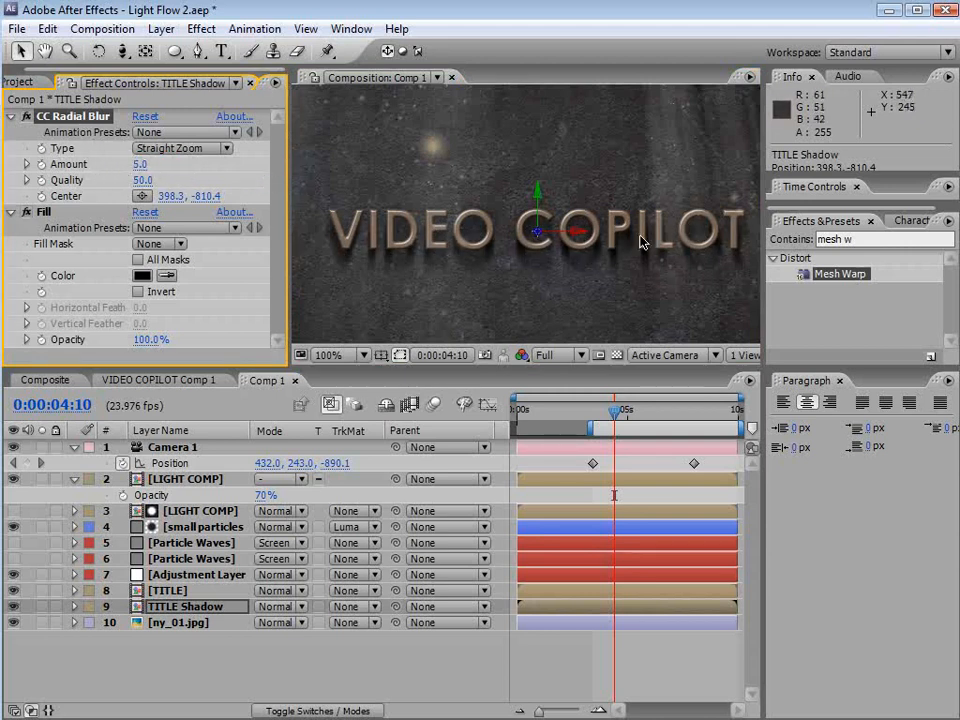
Maximize the composition viewer to inspect the finished title, then restore the layout
click(596, 645)
key(grave)
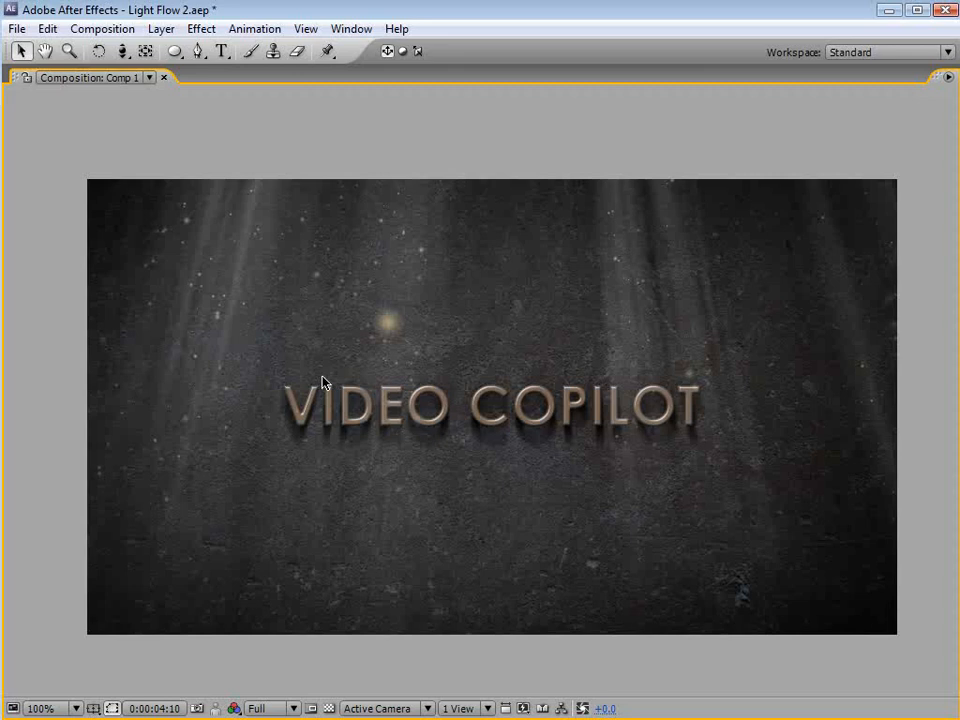
scroll(467, 433, up, 1)
scroll(402, 416, down, 1)
key(grave)
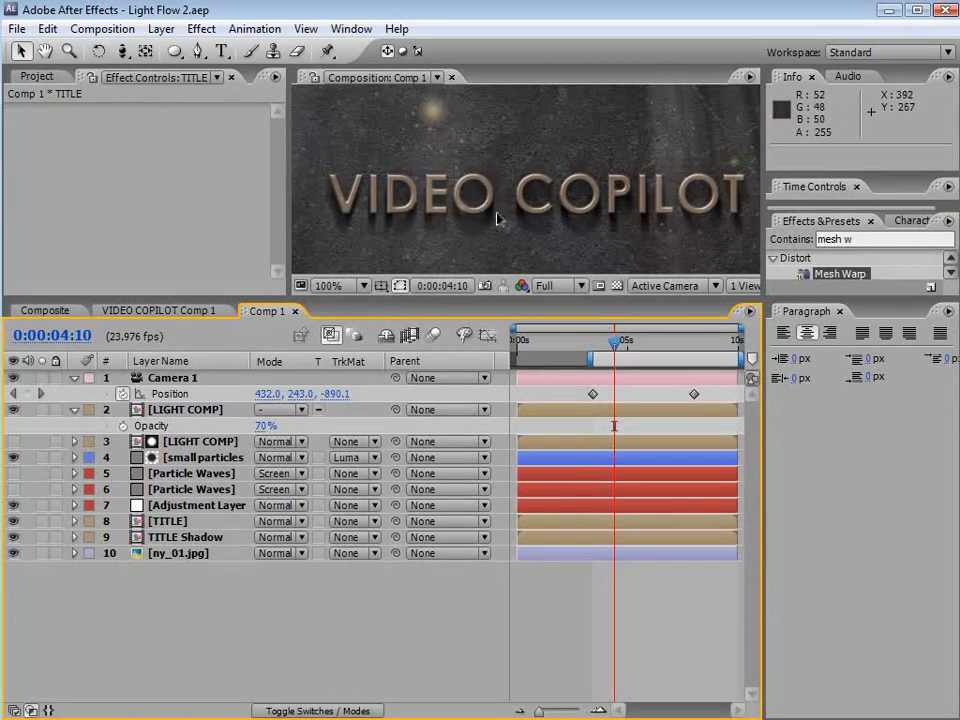
Set the TITLE layer's Bevel and Emboss angle to 93 degrees
click(170, 521)
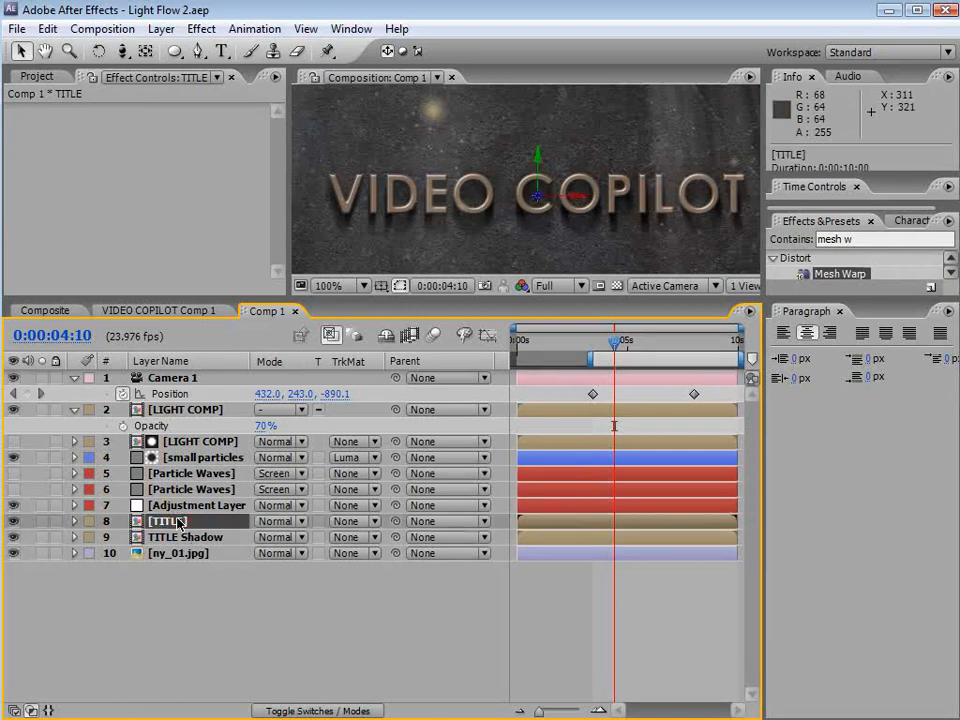
click(73, 521)
click(107, 617)
scroll(207, 598, down, 4)
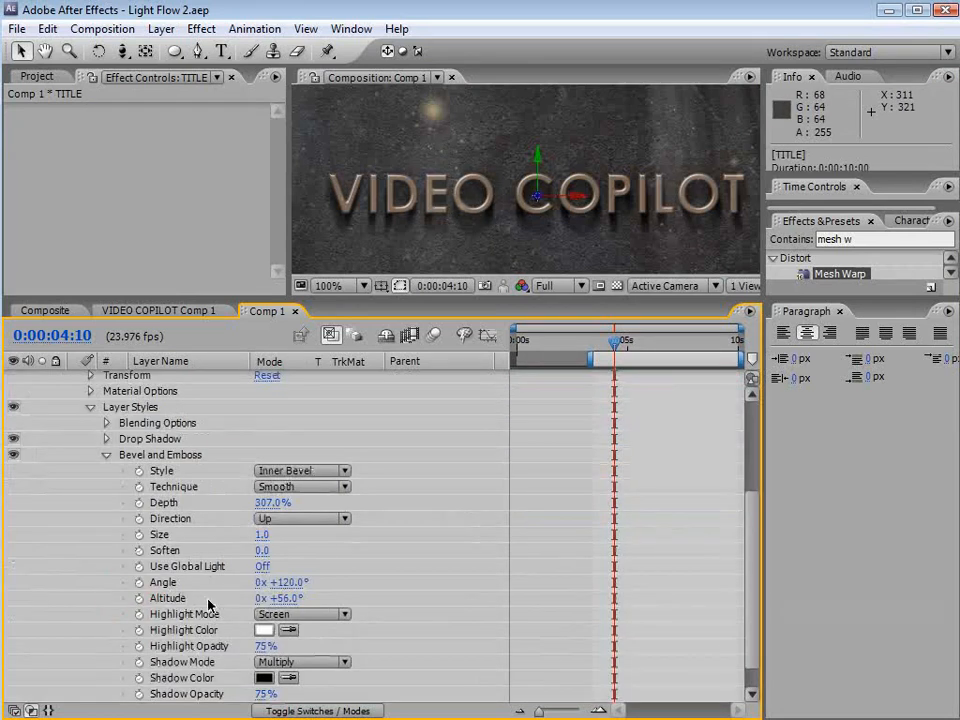
drag(292, 551, 268, 555)
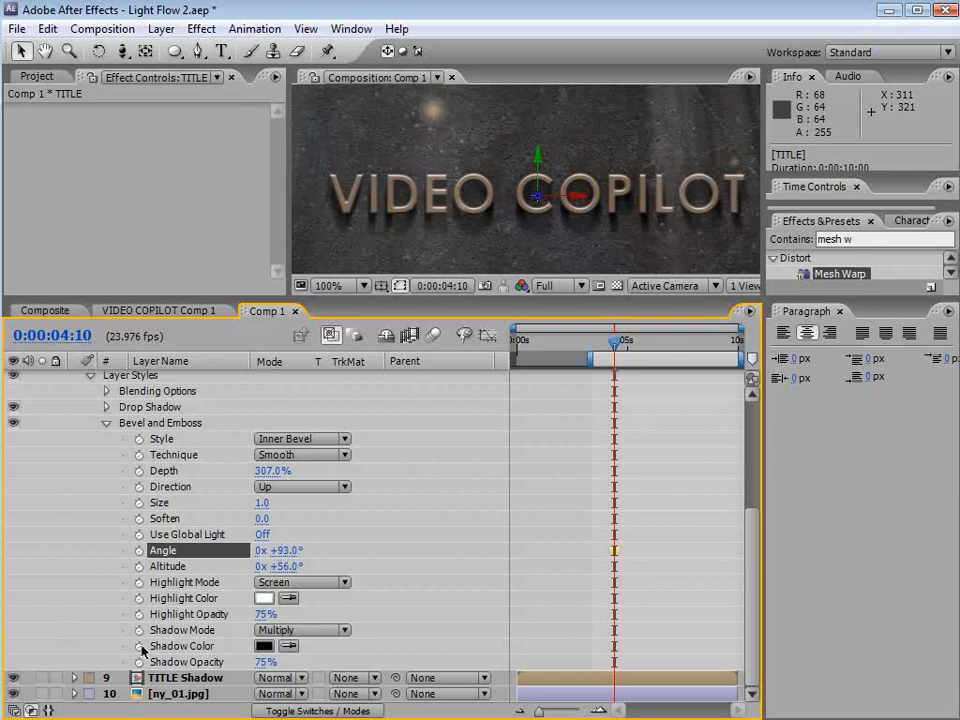
click(186, 684)
click(122, 130)
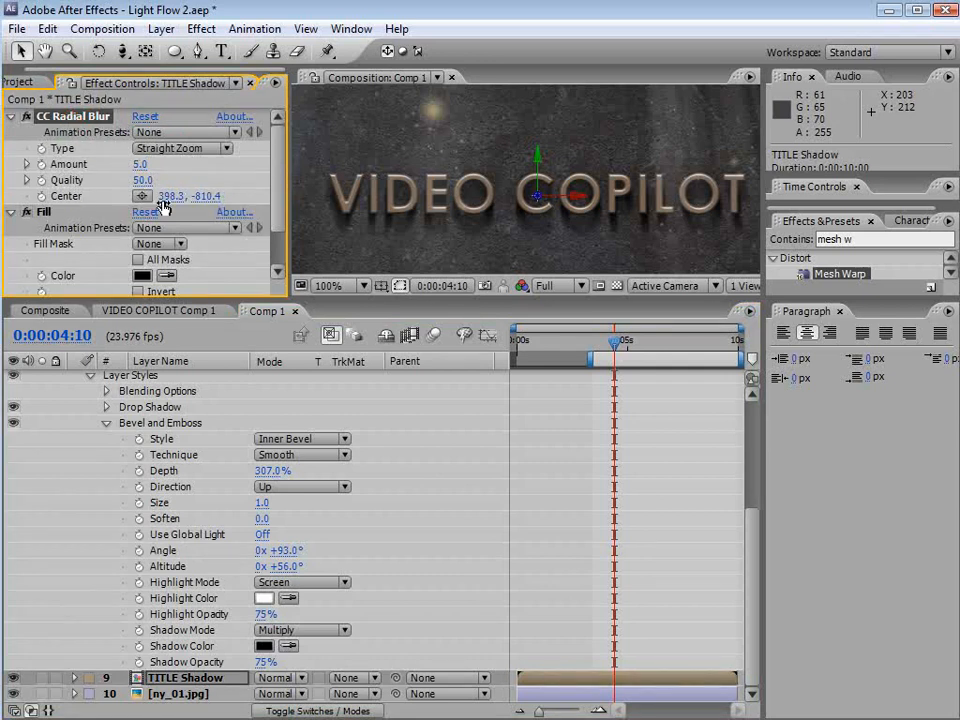
drag(758, 582, 746, 440)
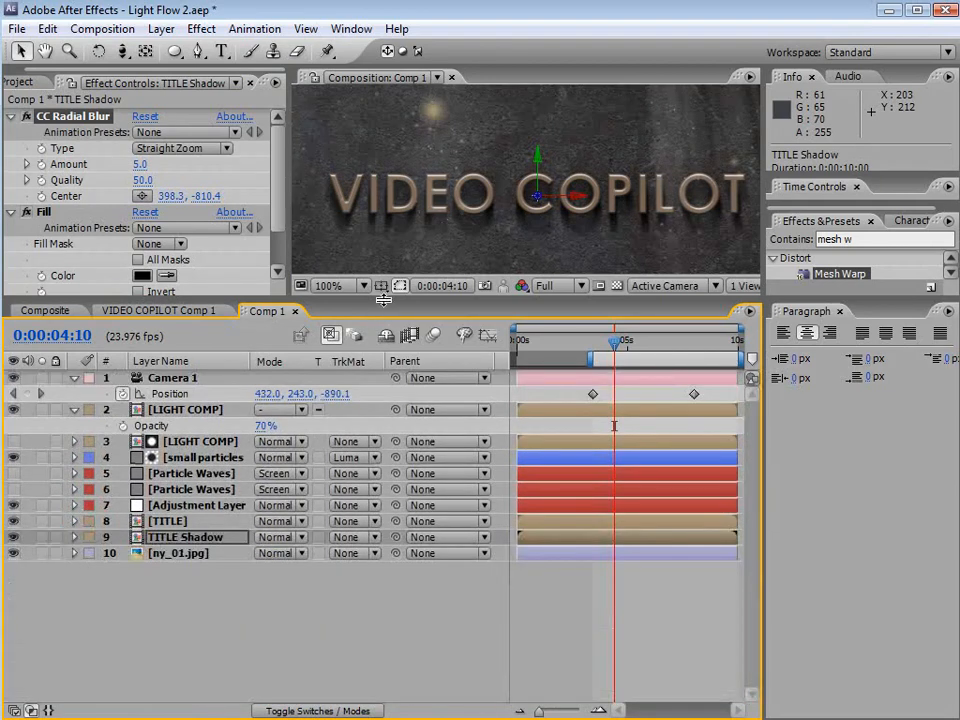
drag(389, 298, 382, 472)
key(grave)
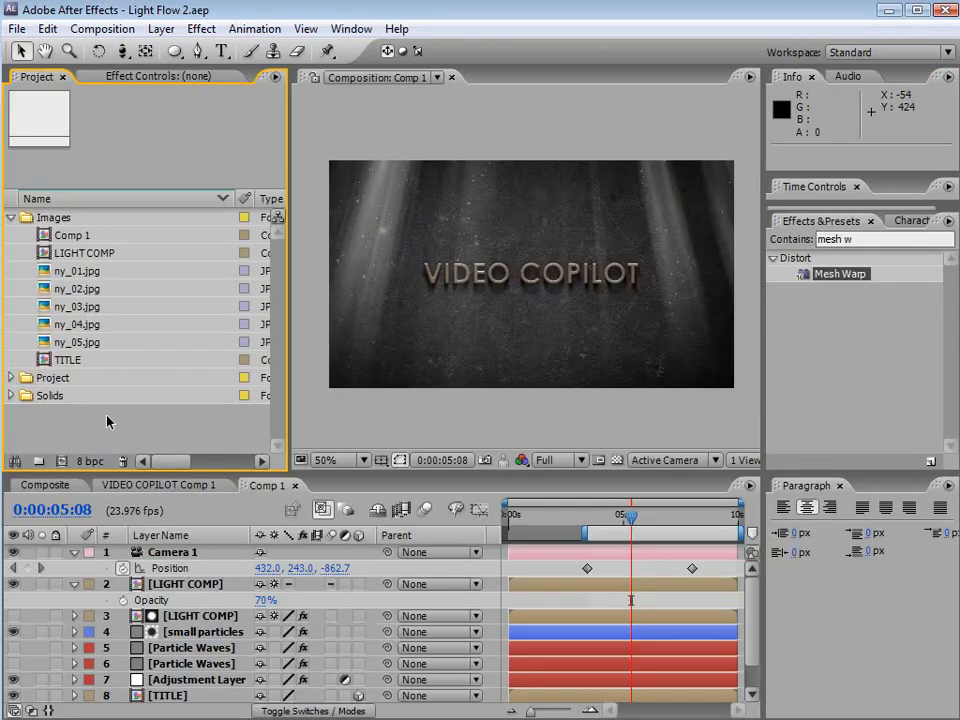
Add ny_05.jpg from the Images folder as the top layer of Comp 1
click(72, 342)
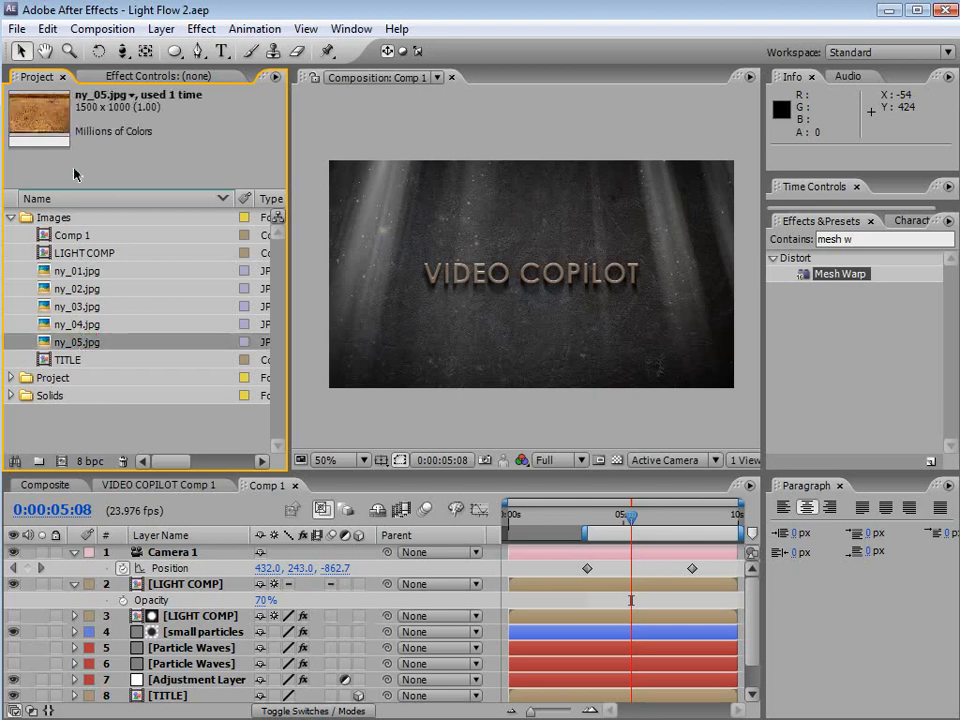
drag(75, 341, 163, 553)
key(F4)
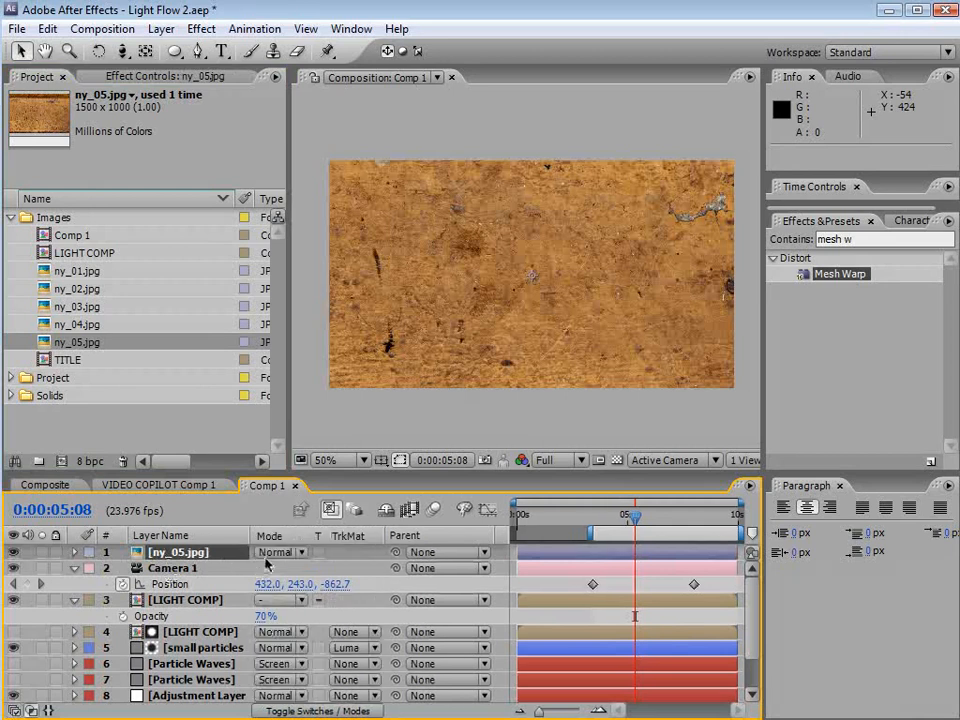
Set the ny_05.jpg layer's blending mode to Overlay
click(262, 552)
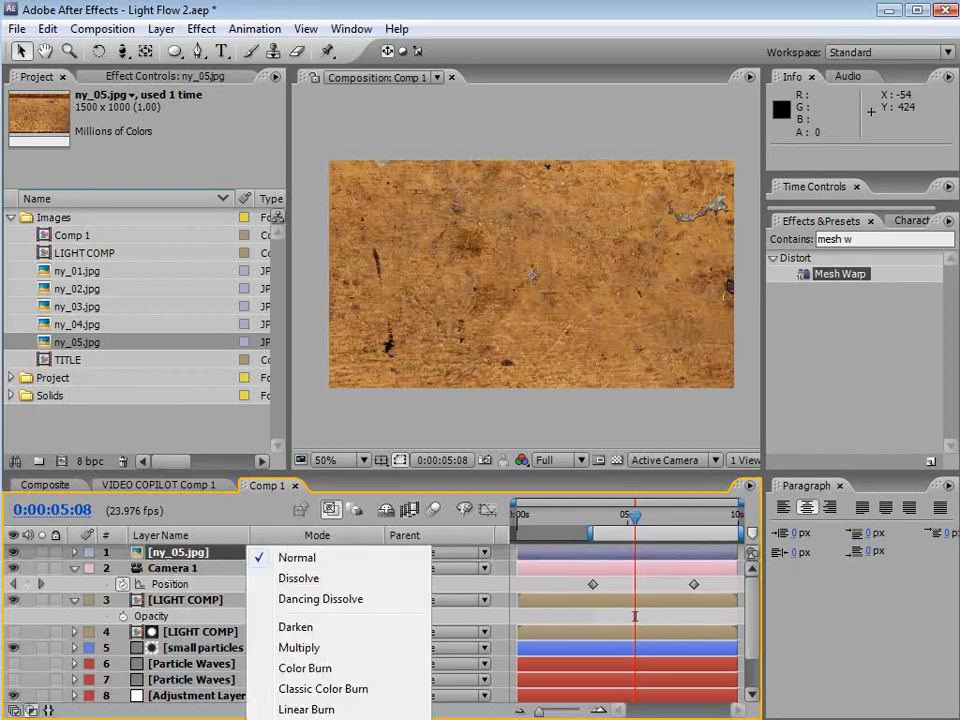
click(304, 719)
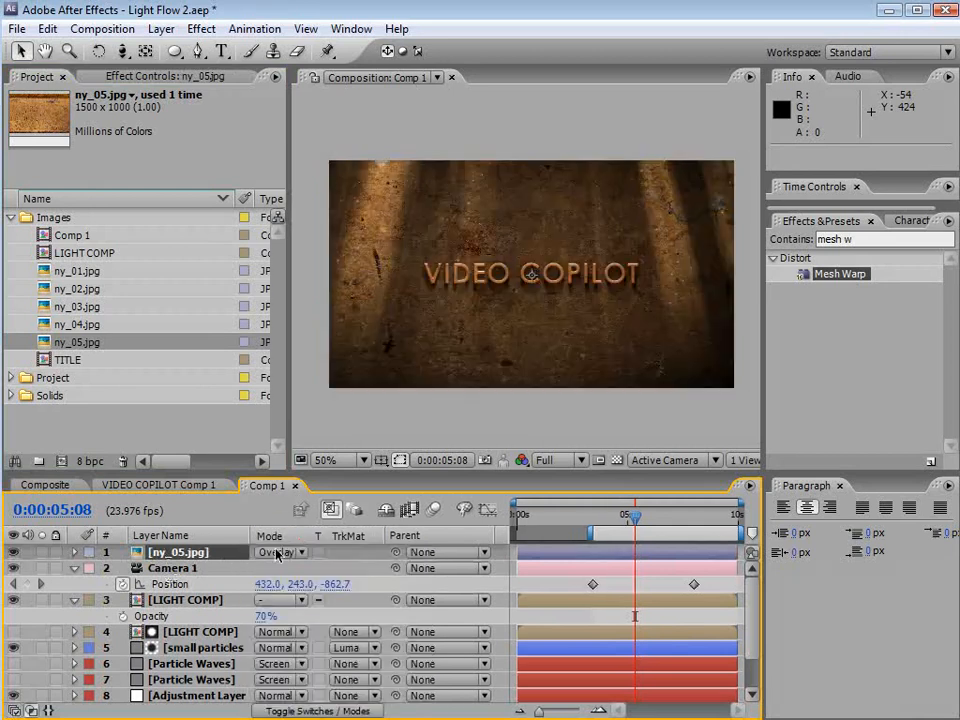
Scale the ny_05.jpg layer down to about 62% in the viewer
key(comma)
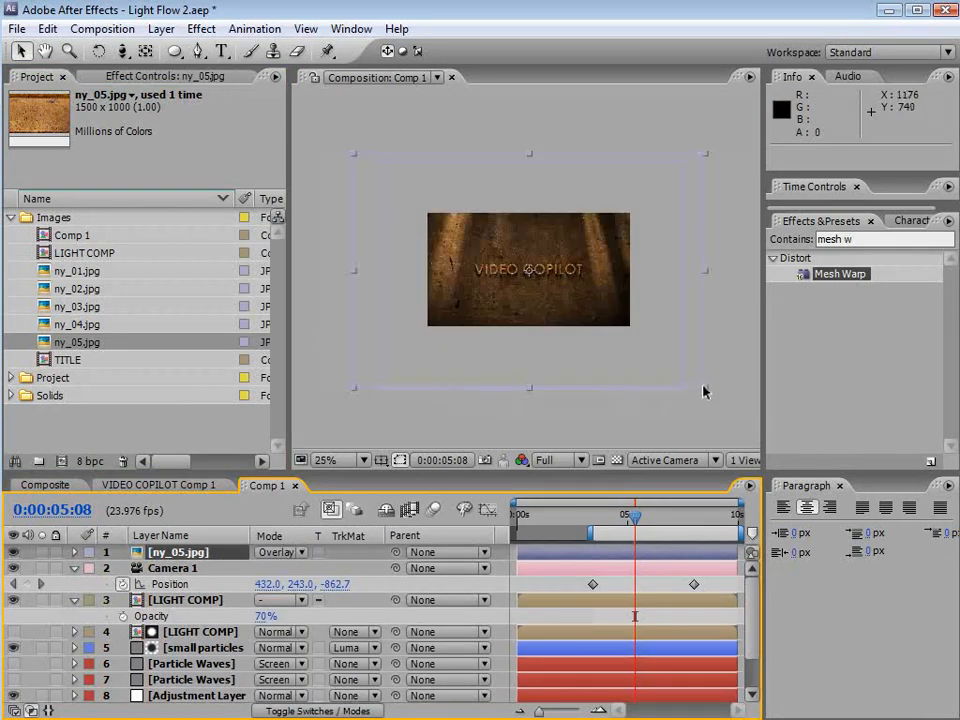
drag(644, 351, 636, 343)
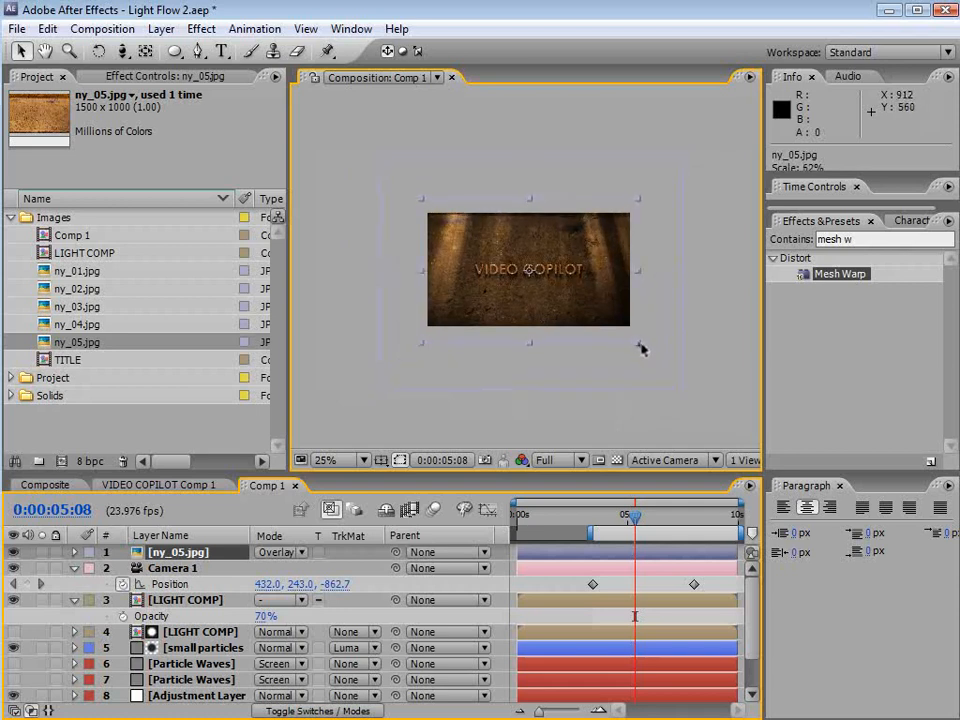
key(F4)
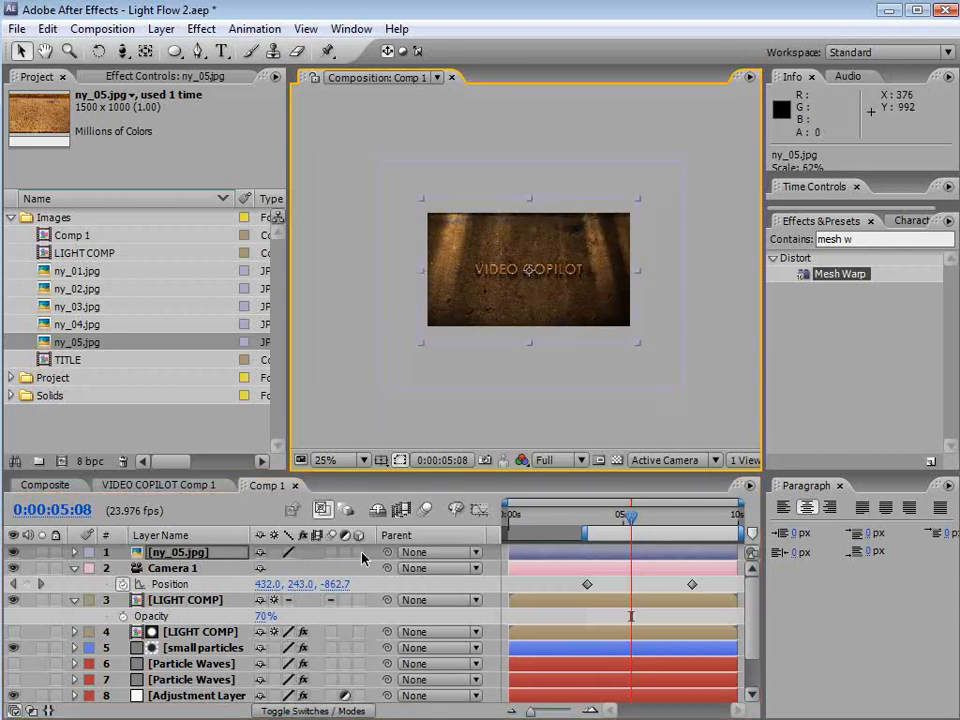
key(period)
key(period)
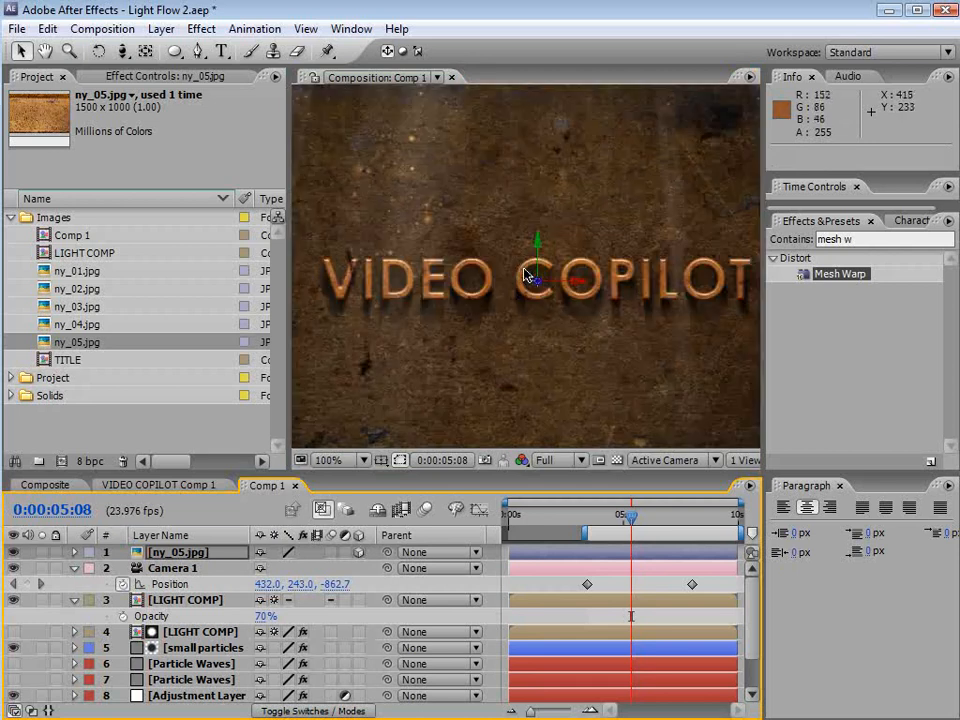
Set the ny_05.jpg layer's opacity to 50%
key(t)
click(266, 568)
text(50)
key(Return)
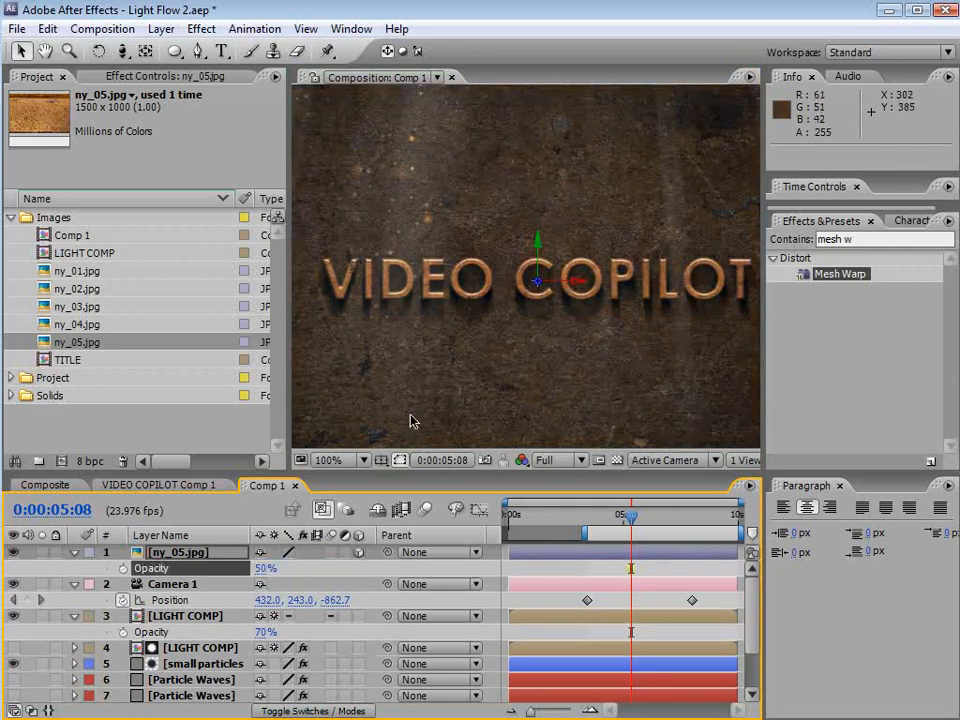
Maximize the viewer to inspect the textured title, then restore the layout
key(grave)
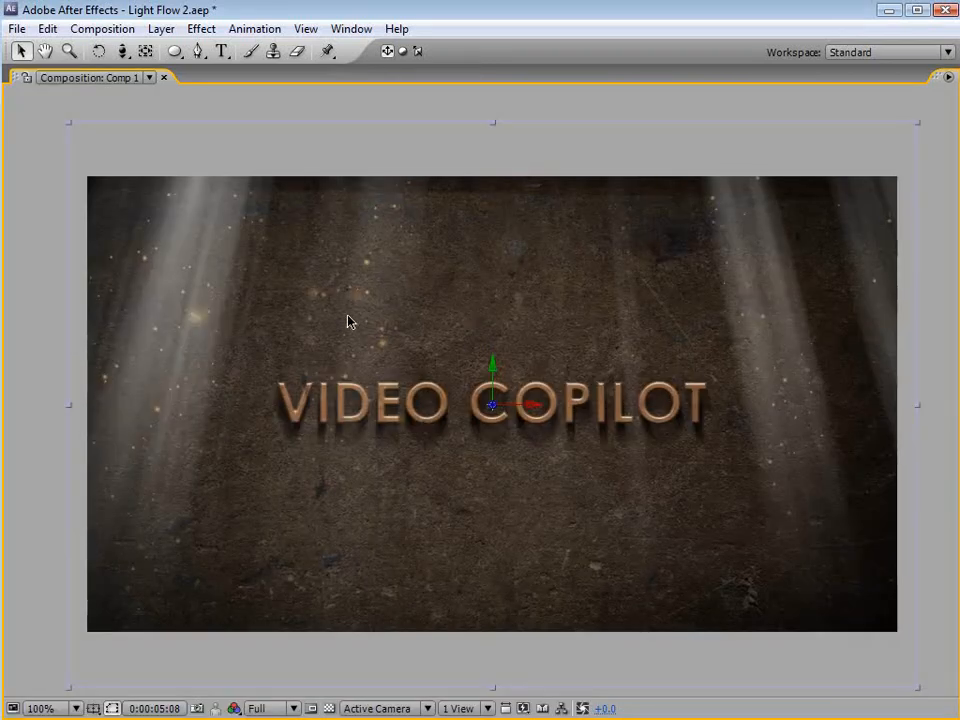
key(grave)
drag(567, 326, 566, 305)
key(grave)
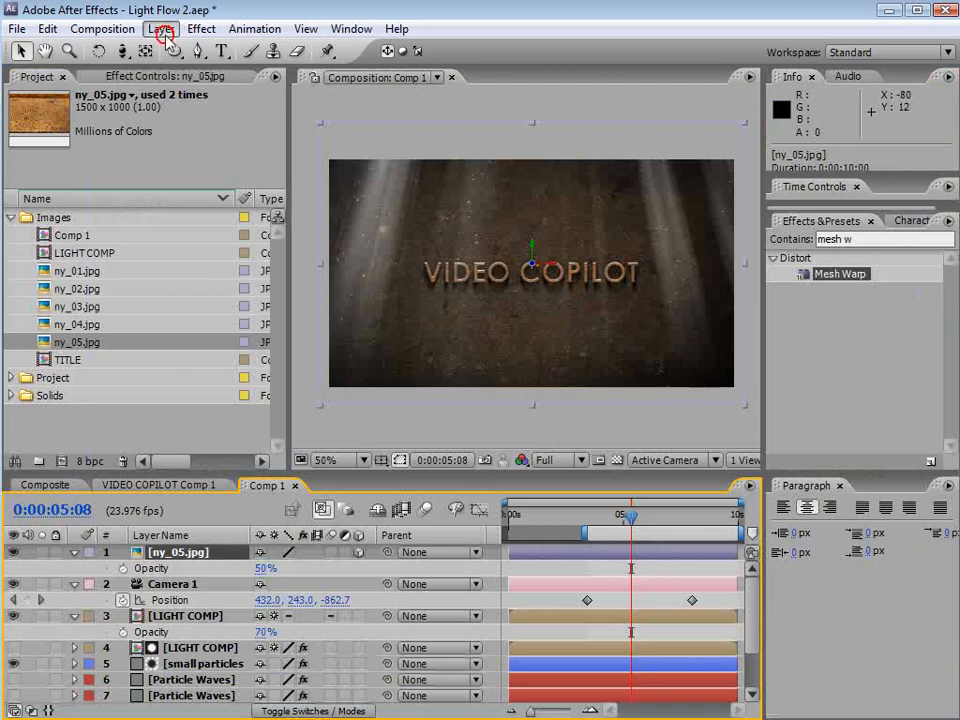
Add a new adjustment layer at the top of Comp 1
click(161, 28)
mouse_move(435, 52)
click(530, 175)
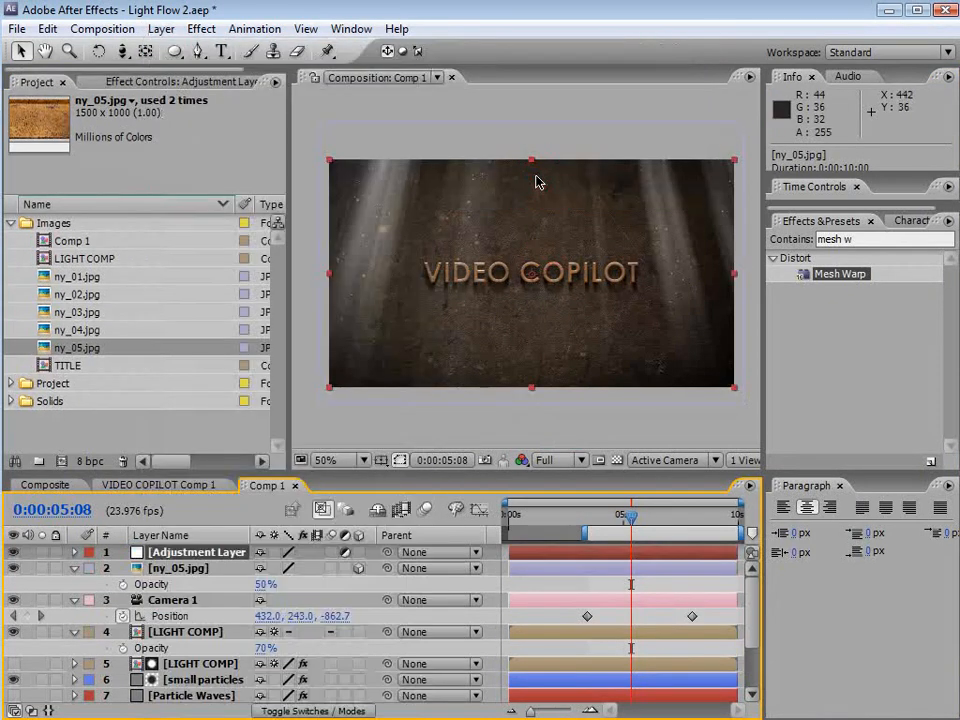
Apply a Tint effect to the adjustment layer
click(201, 28)
mouse_move(240, 202)
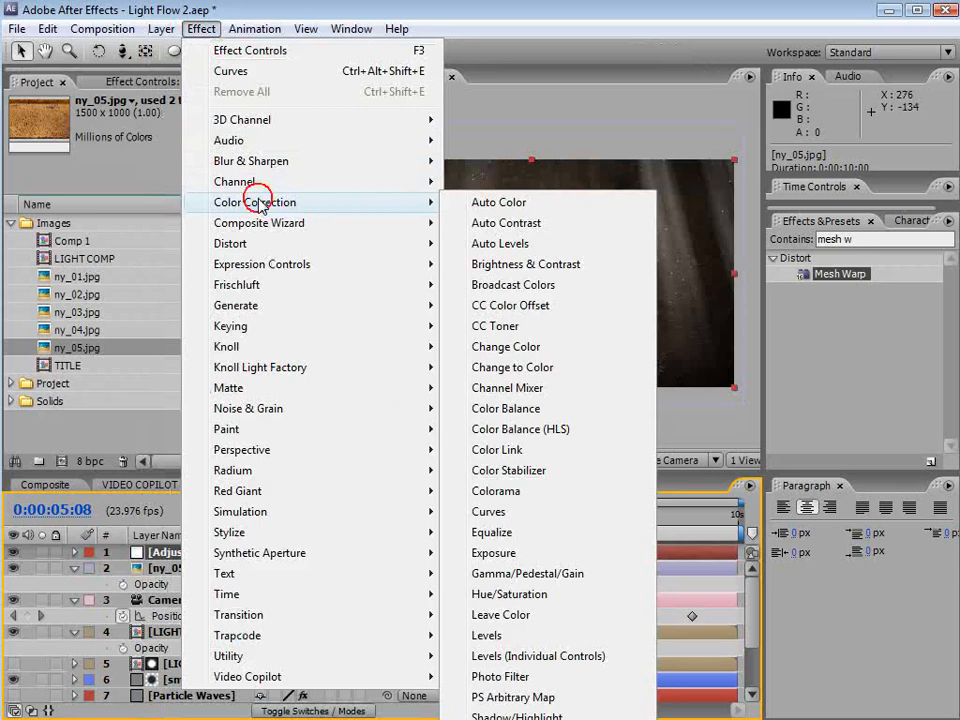
click(520, 719)
Apply Curves to the adjustment layer and lower Tint's Amount to Tint to 23%
click(198, 29)
mouse_move(274, 208)
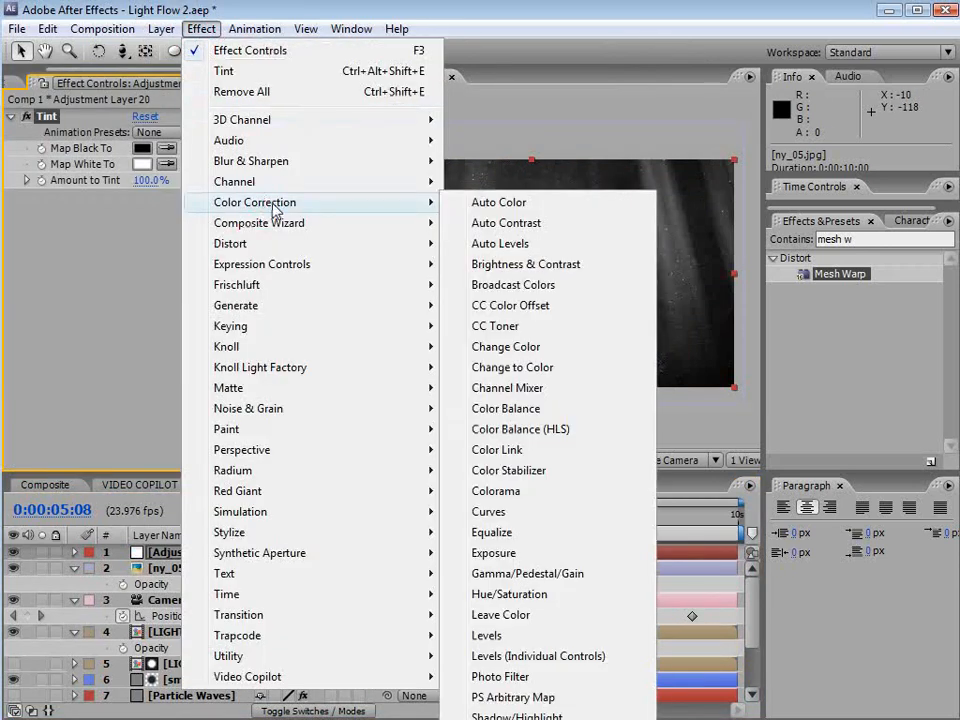
click(495, 515)
drag(148, 183, 22, 198)
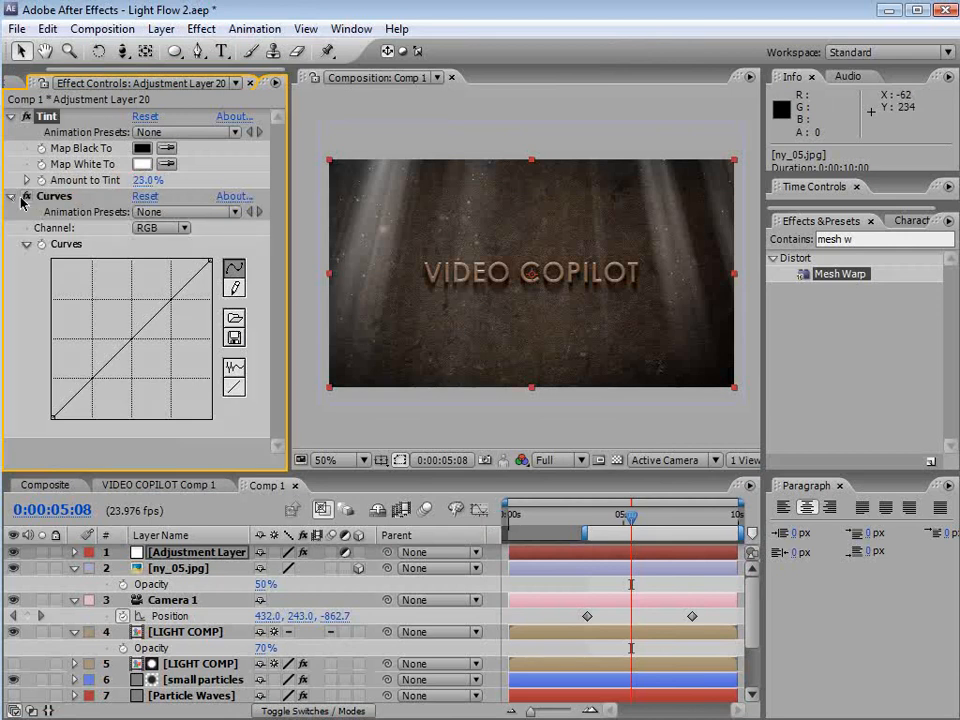
click(46, 197)
Shape the RGB curve into an S-curve that darkens the shadows and brightens the midtones
drag(90, 378, 93, 386)
drag(140, 330, 144, 316)
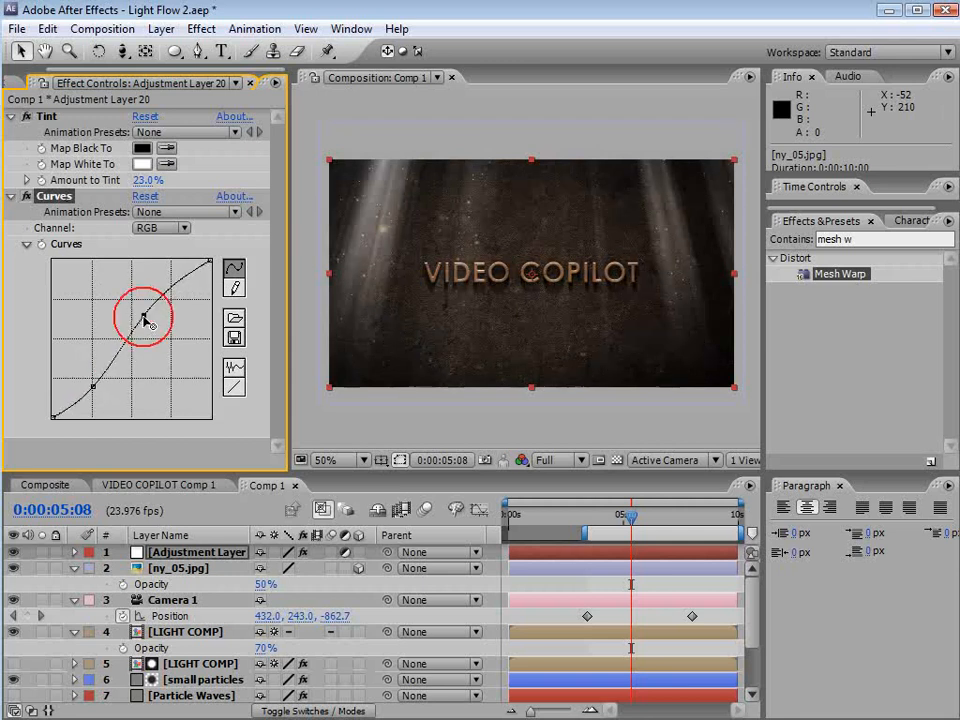
key(slash)
drag(93, 386, 68, 409)
click(87, 387)
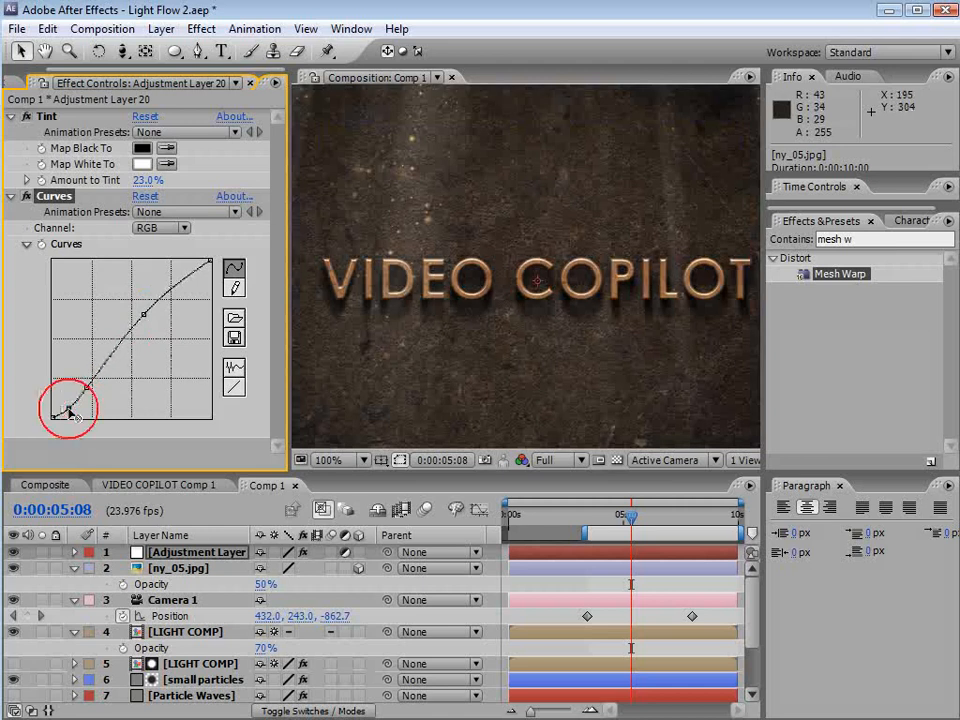
drag(145, 314, 153, 302)
drag(87, 387, 101, 364)
key(comma)
key(comma)
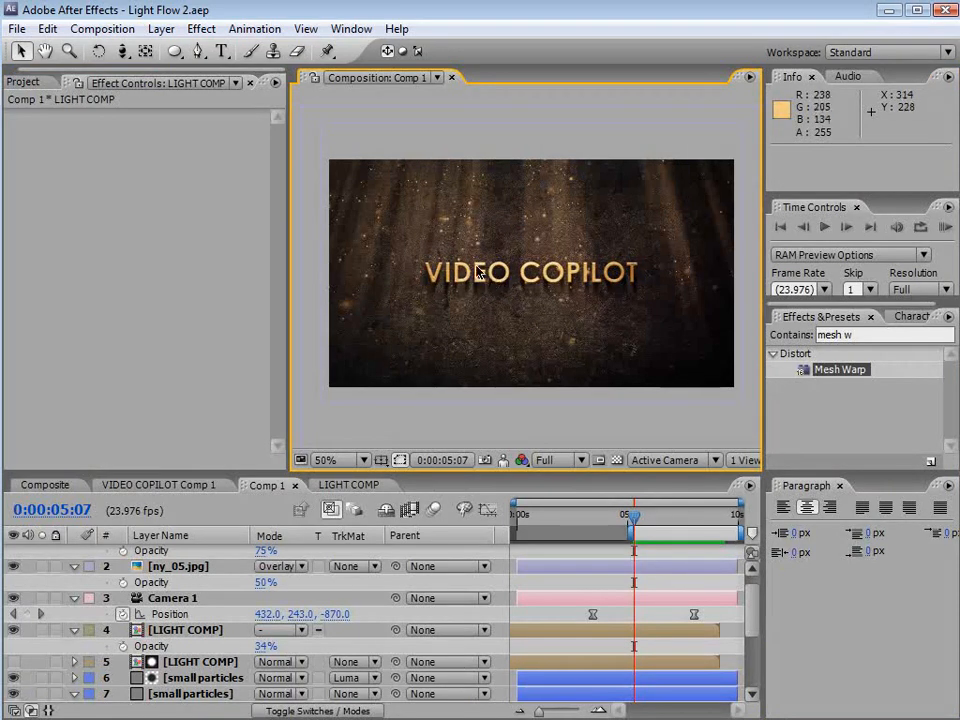
In VIDEO COPILOT Comp 1, change the second text layer's font to Astro
click(50, 484)
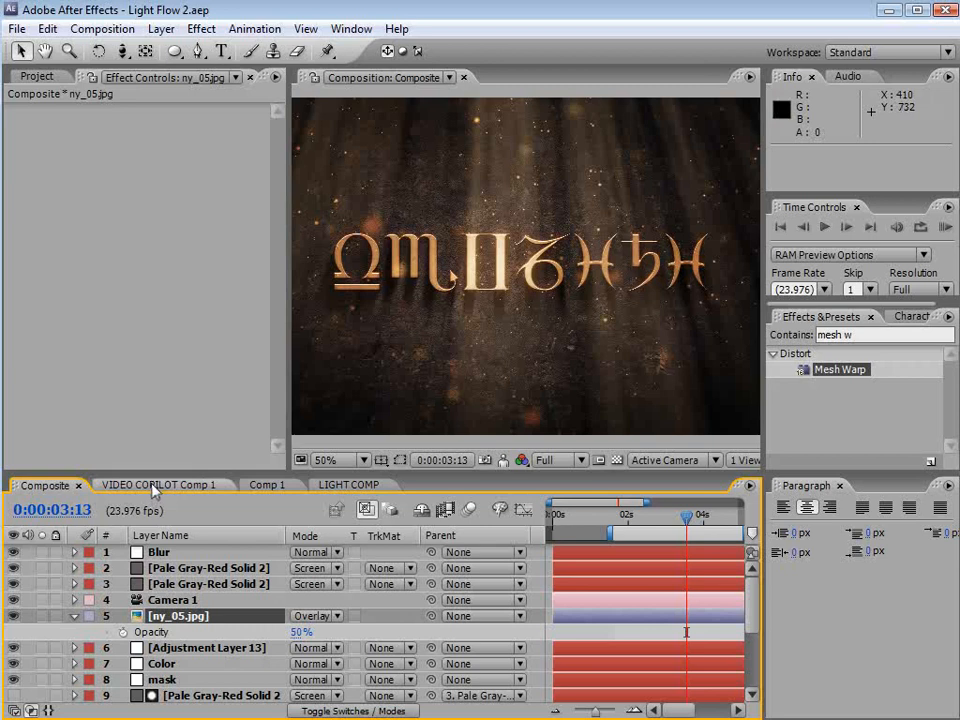
click(186, 488)
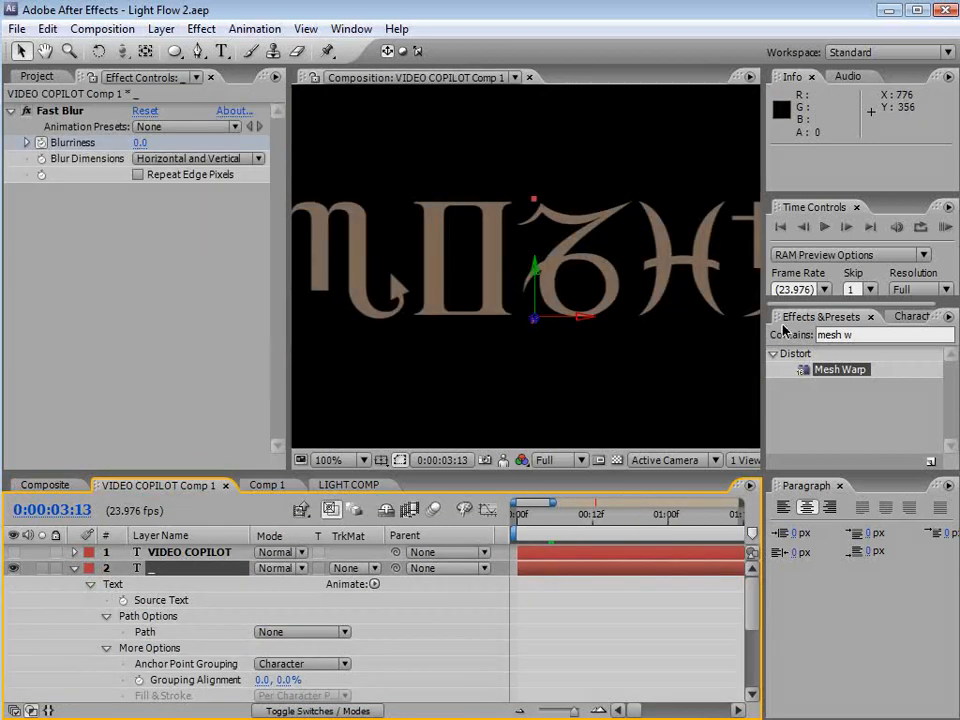
click(910, 316)
click(822, 340)
key(Up)
key(Up)
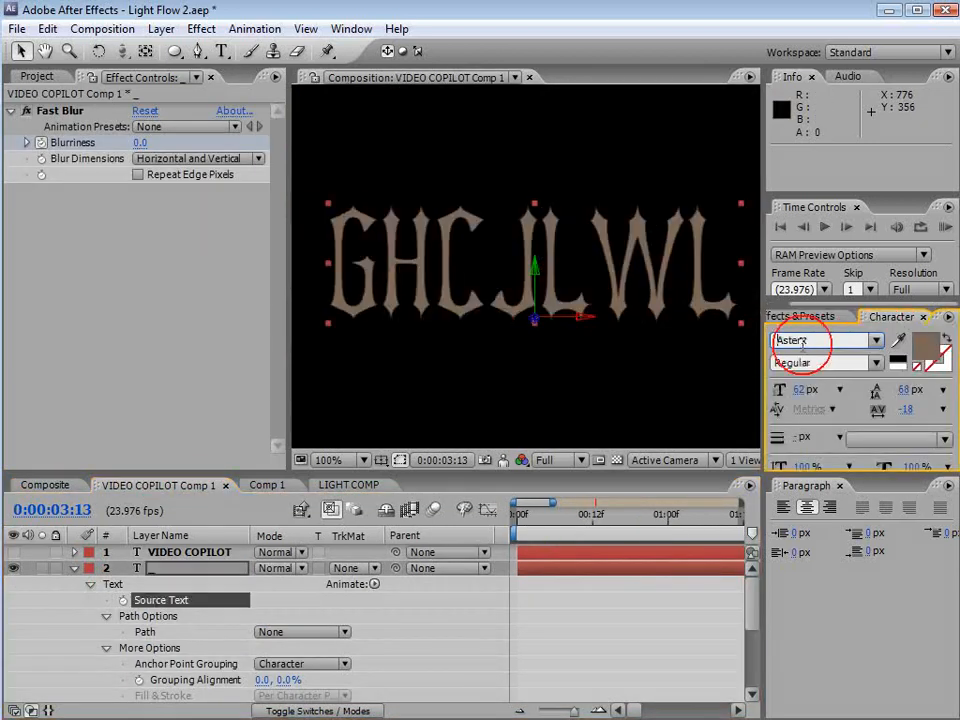
scroll(577, 342, down, 1)
key(Down)
key(Down)
key(Down)
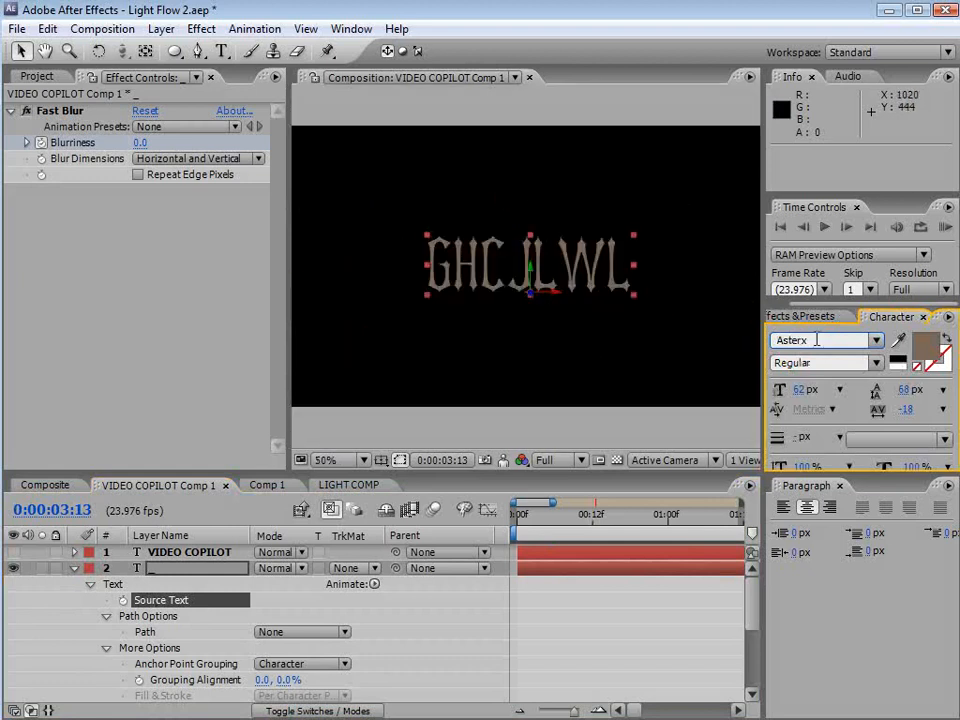
key(Up)
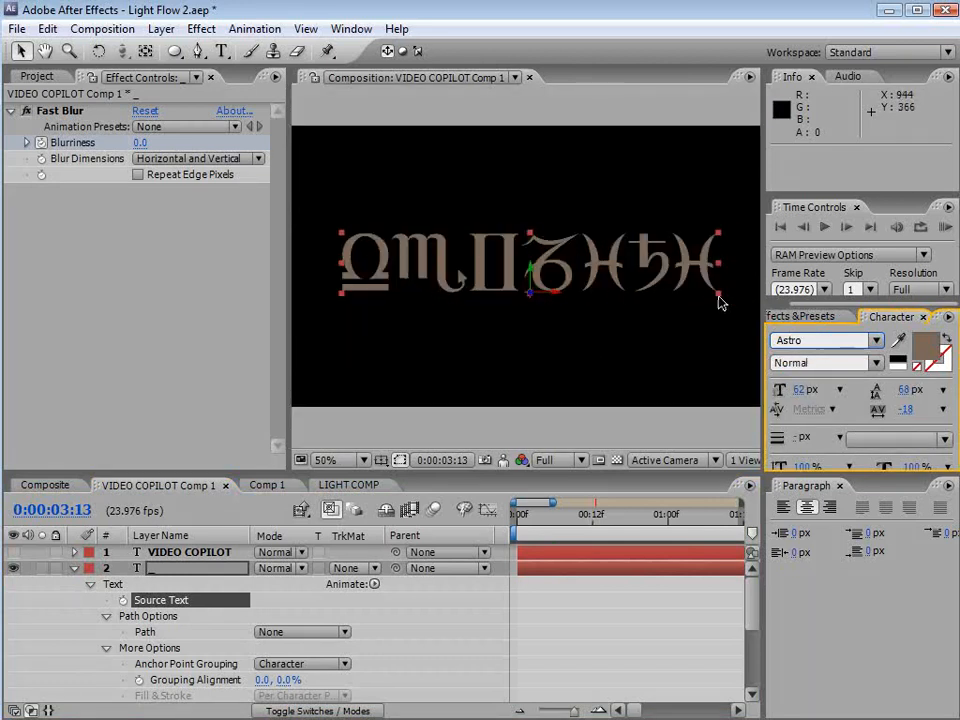
click(540, 593)
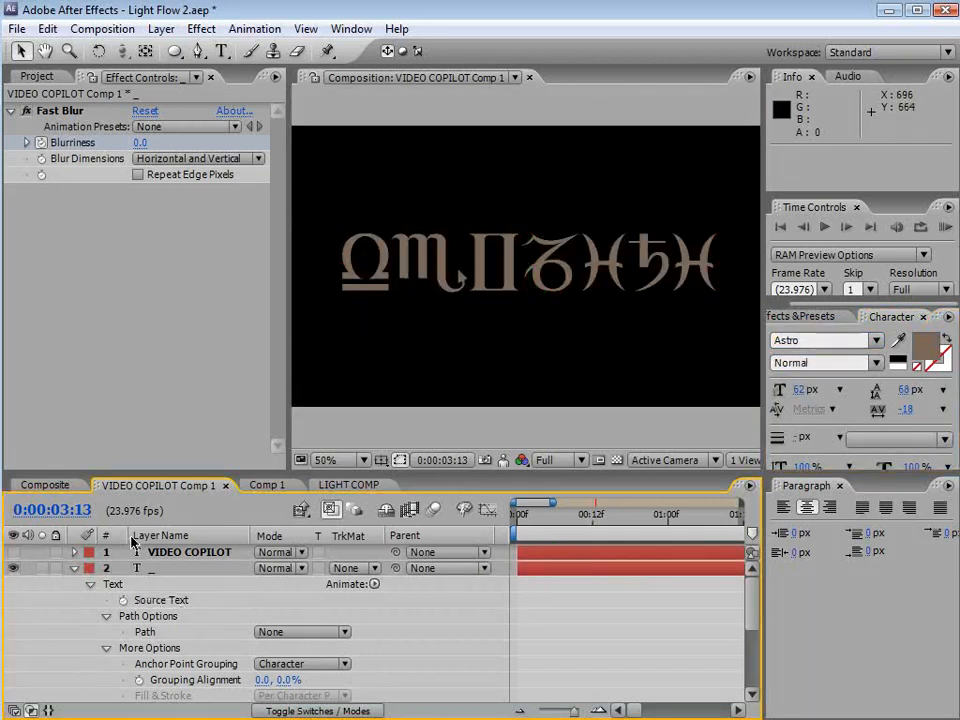
Hide the second text layer and show layer C in VIDEO COPILOT Comp 1
click(74, 568)
click(13, 568)
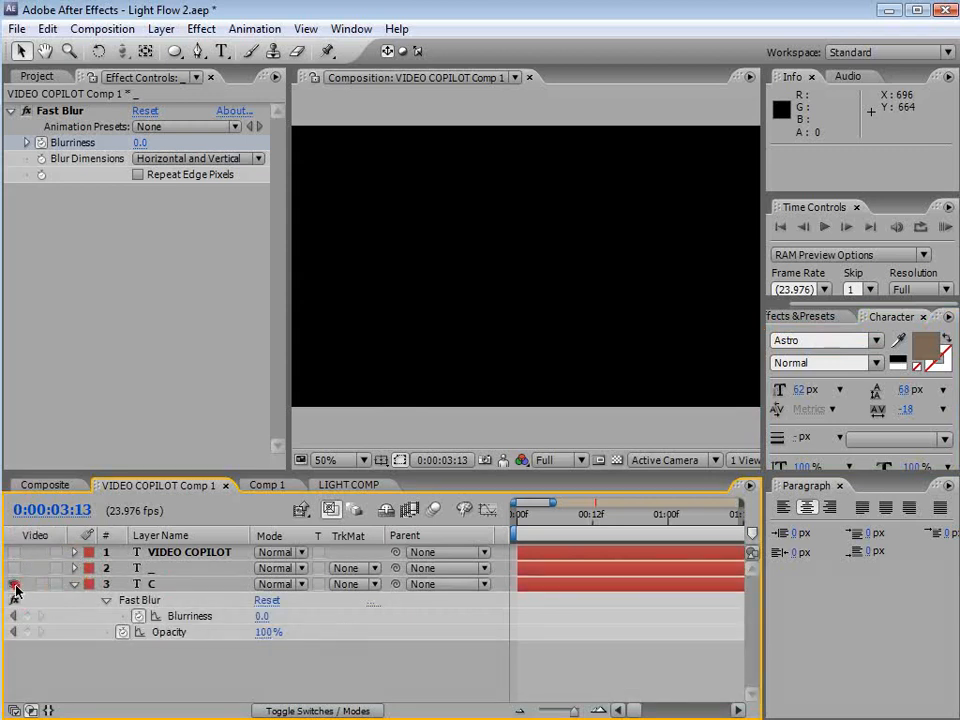
click(13, 584)
Inspect the Composite in the maximized viewer, then save the project
click(45, 485)
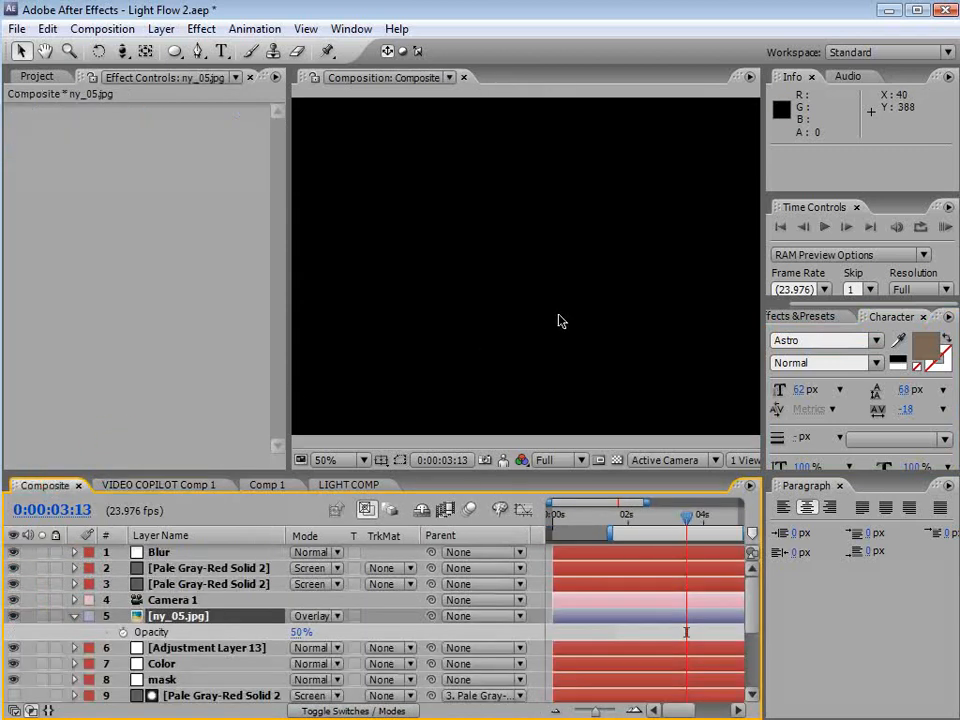
scroll(553, 347, up, 2)
key(grave)
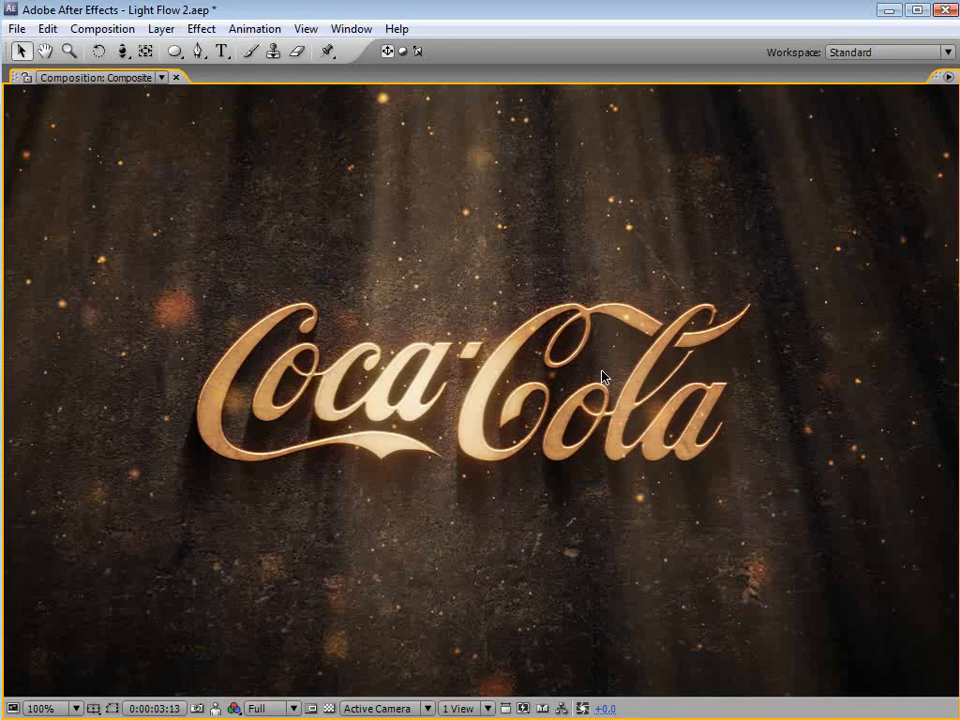
key(grave)
key(ctrl+s)
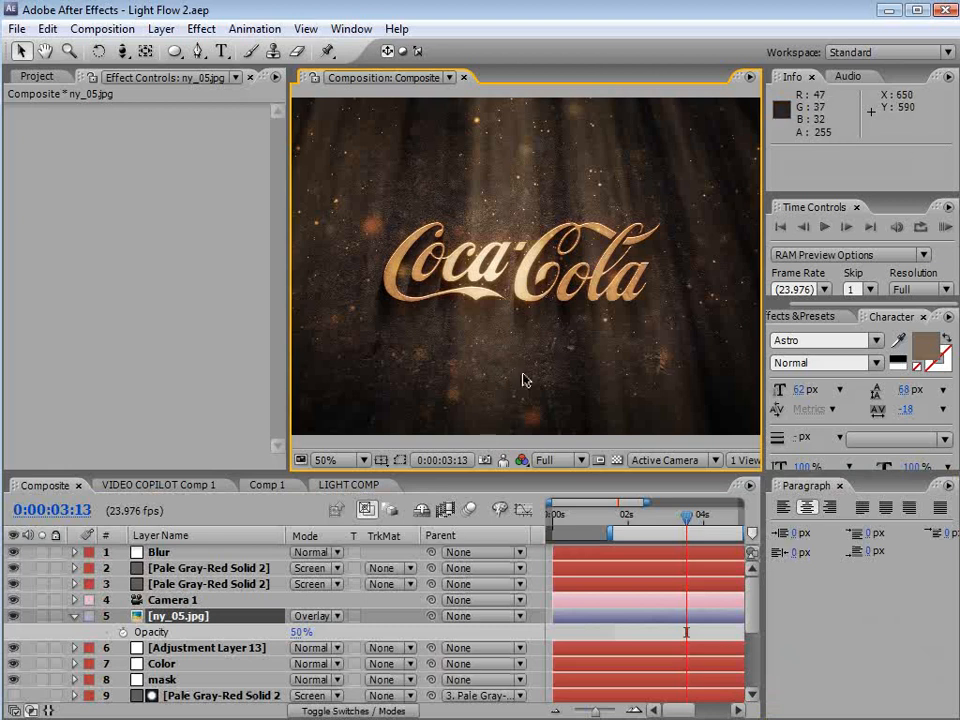
Toggle the visibility of the second text layer and layer C in VIDEO COPILOT Comp 1, return to Composite and save
click(146, 486)
click(13, 584)
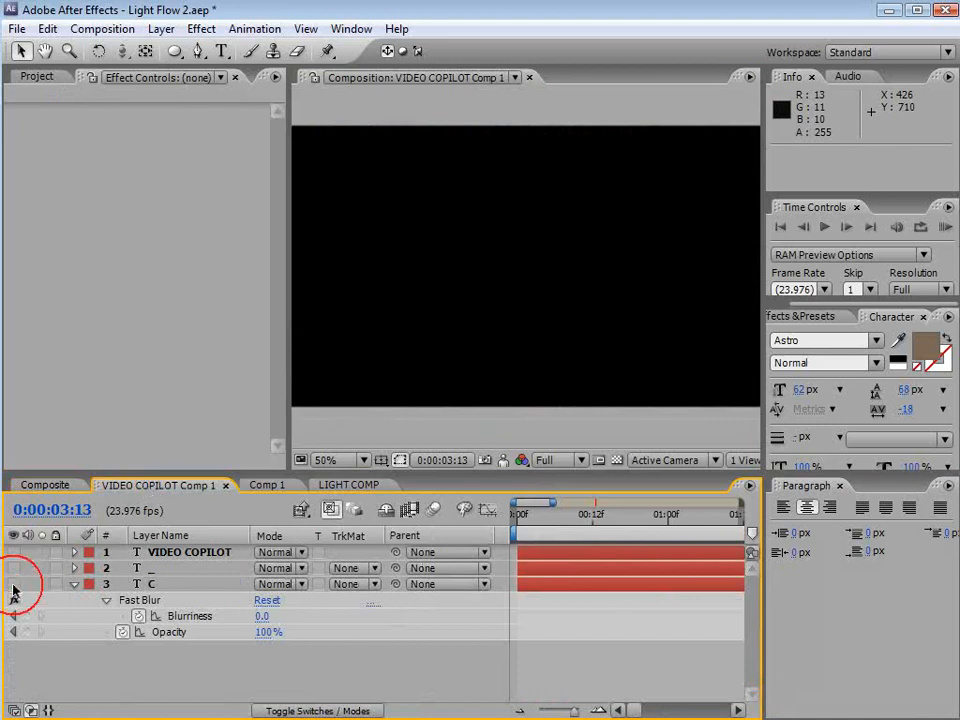
click(13, 568)
click(13, 568)
click(13, 584)
click(48, 486)
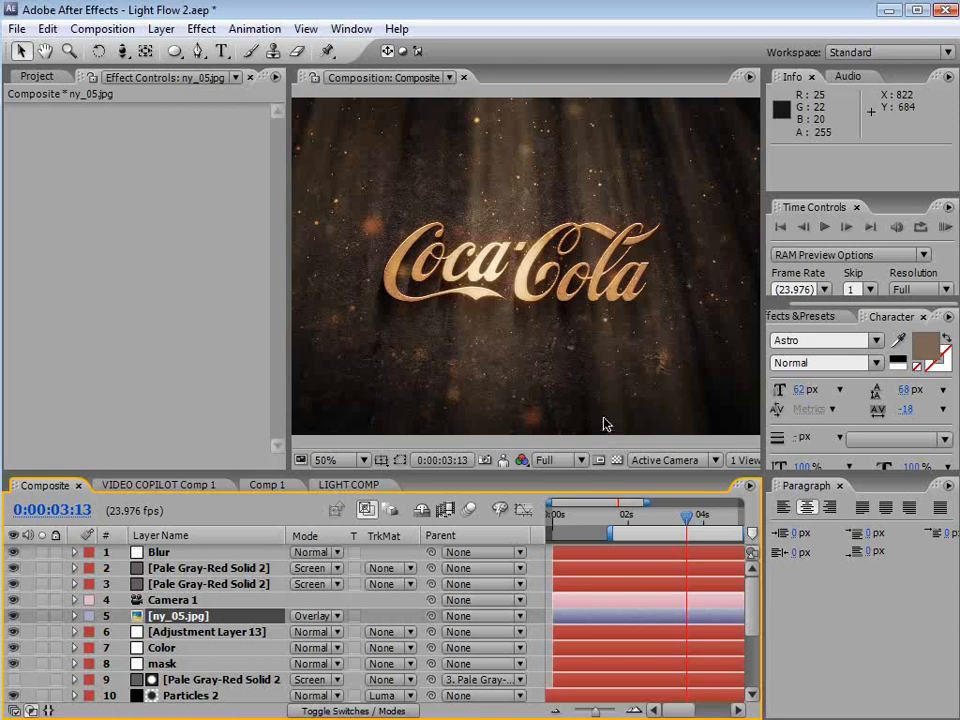
key(ctrl+s)
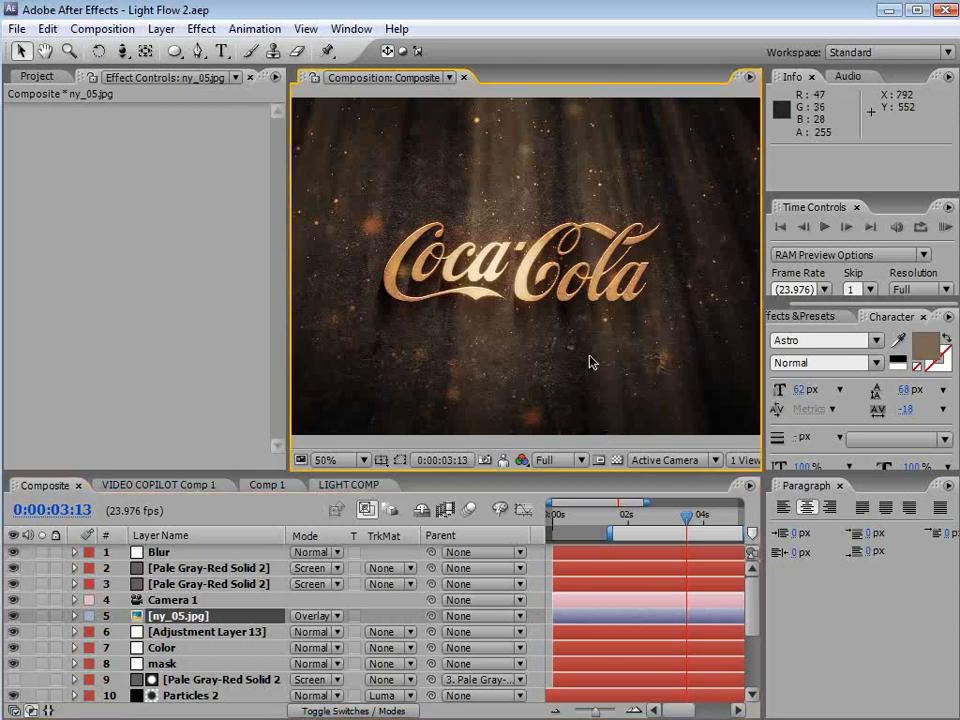